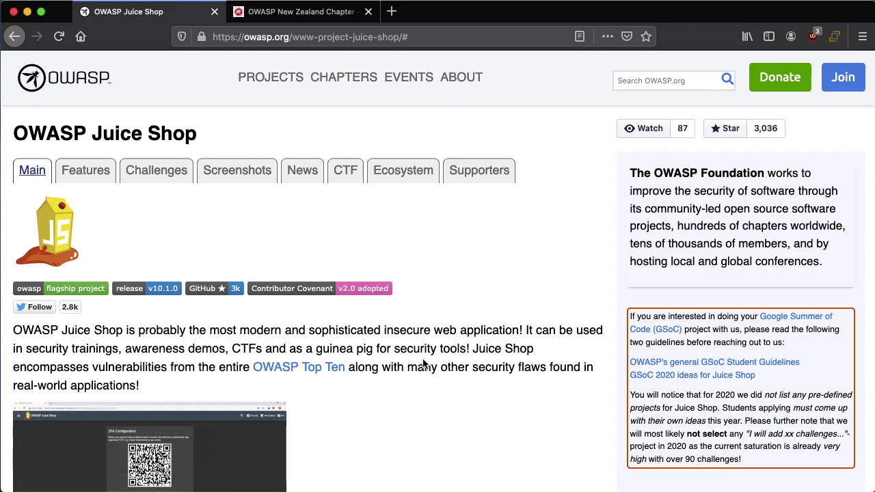
Check the OWASP New Zealand Chapter meetup page, then return to and scroll the Juice Shop project page.
{"action": "left_click", "coordinate": [301, 12]}
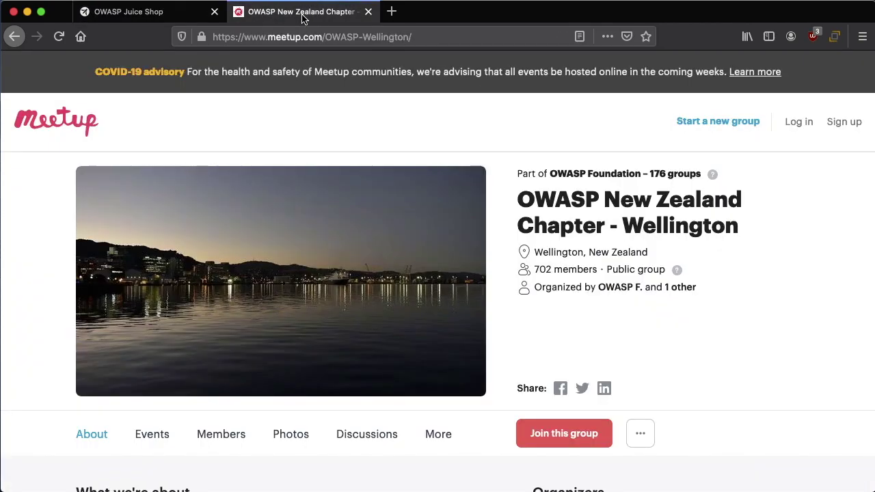
{"action": "left_click", "coordinate": [130, 11]}
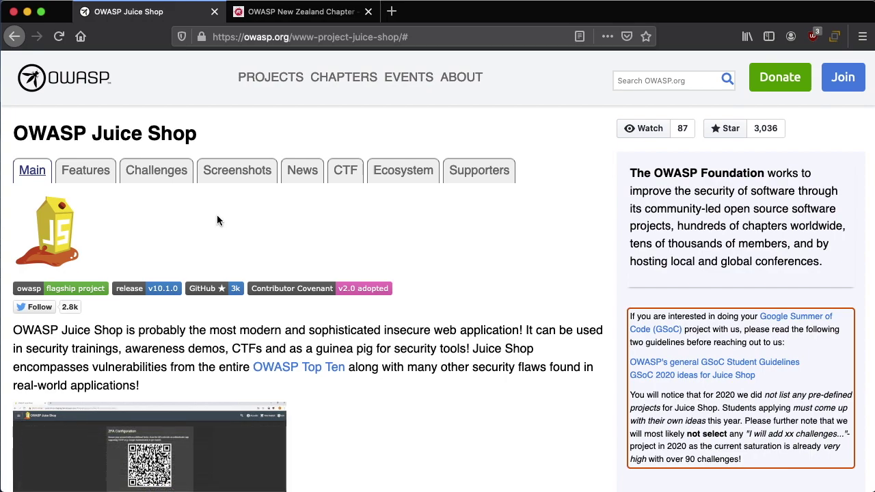
{"action": "scroll", "coordinate": [217, 220], "scroll_direction": "down", "scroll_amount": 3}
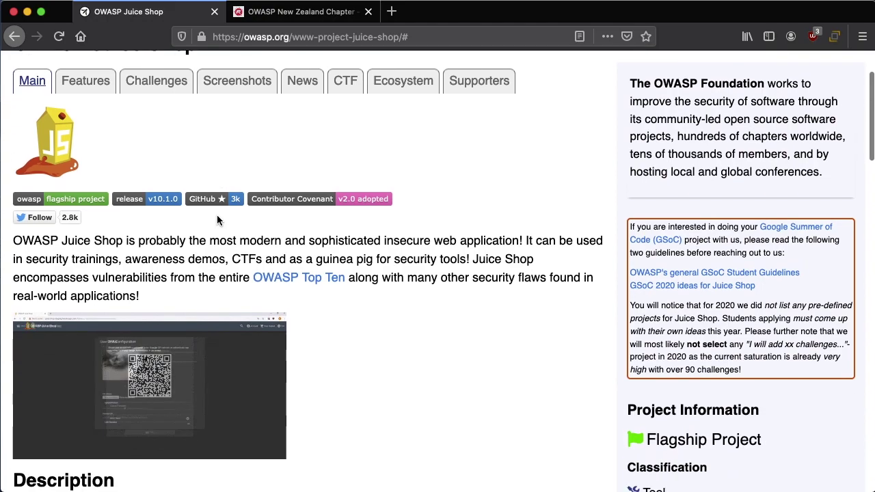
{"action": "scroll", "coordinate": [349, 368], "scroll_direction": "down", "scroll_amount": 1}
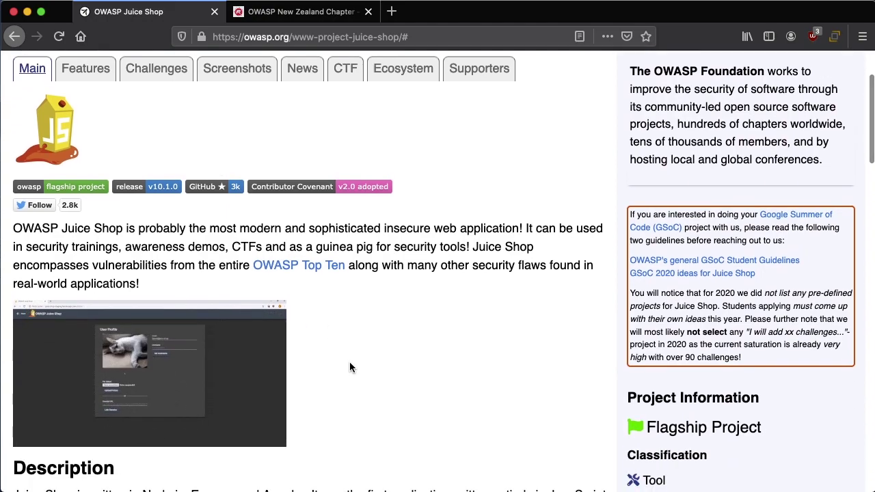
{"action": "scroll", "coordinate": [350, 368], "scroll_direction": "down", "scroll_amount": 1}
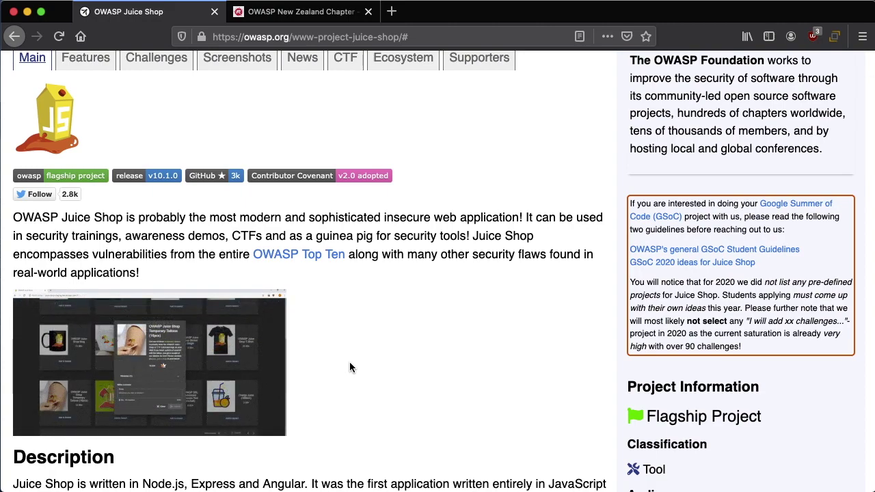
{"action": "scroll", "coordinate": [350, 368], "scroll_direction": "down", "scroll_amount": 1}
{"action": "scroll", "coordinate": [350, 367], "scroll_direction": "down", "scroll_amount": 3}
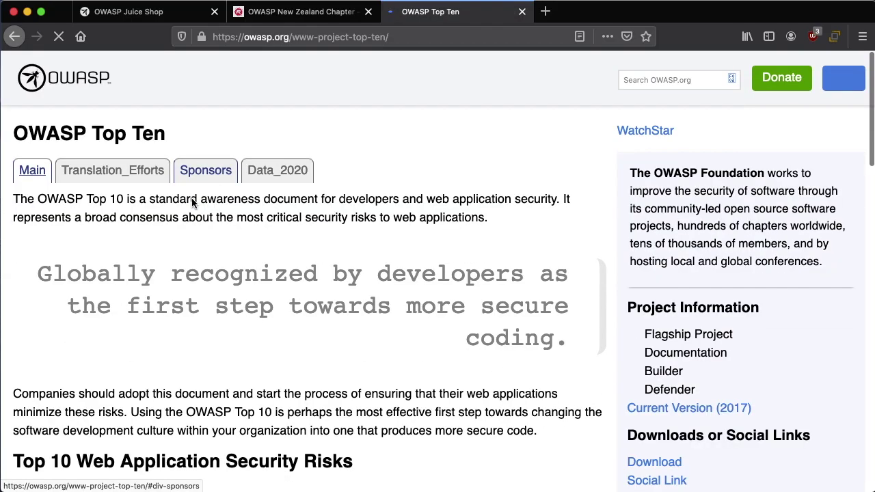
Scroll through the Top 10 Web Application Security Risks, from Injection to Insufficient Logging & Monitoring.
{"action": "scroll", "coordinate": [167, 280], "scroll_direction": "down", "scroll_amount": 5}
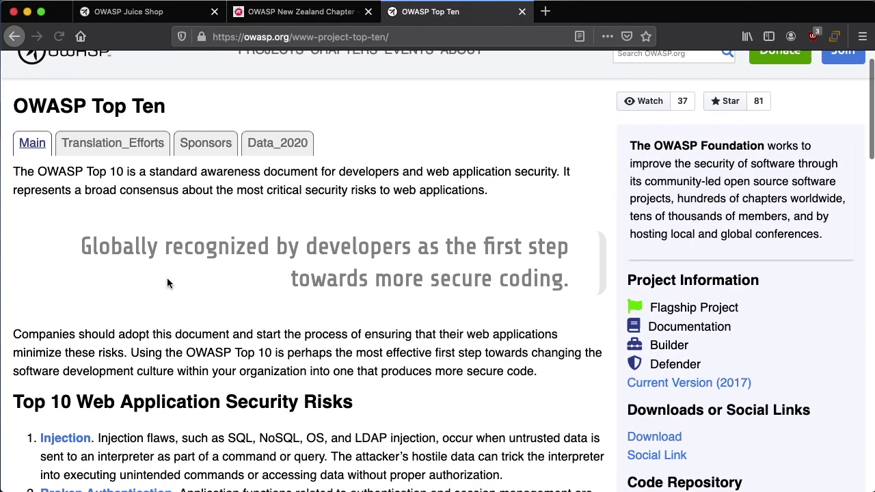
{"action": "scroll", "coordinate": [167, 280], "scroll_direction": "down", "scroll_amount": 3}
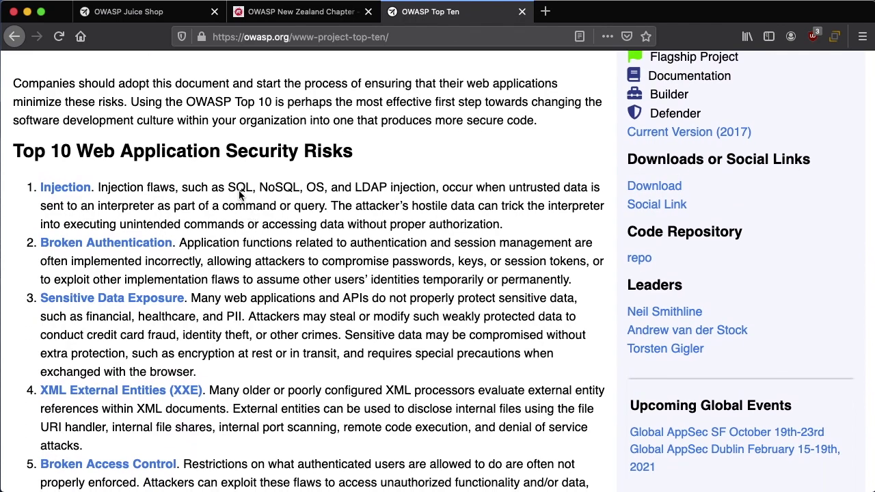
{"action": "scroll", "coordinate": [240, 195], "scroll_direction": "down", "scroll_amount": 1}
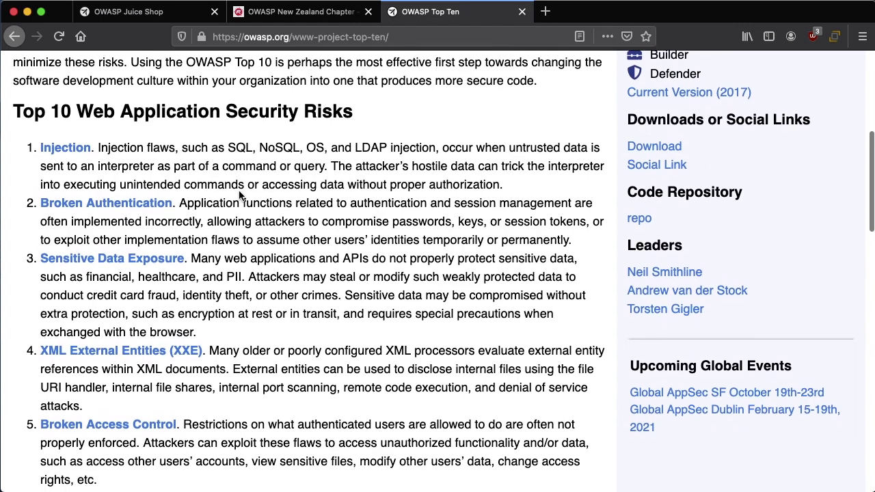
{"action": "scroll", "coordinate": [240, 195], "scroll_direction": "down", "scroll_amount": 1}
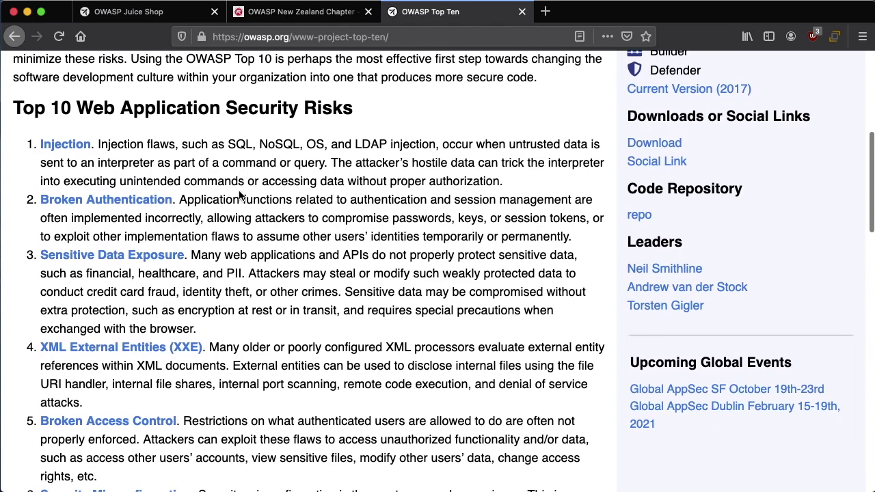
{"action": "scroll", "coordinate": [233, 251], "scroll_direction": "down", "scroll_amount": 1}
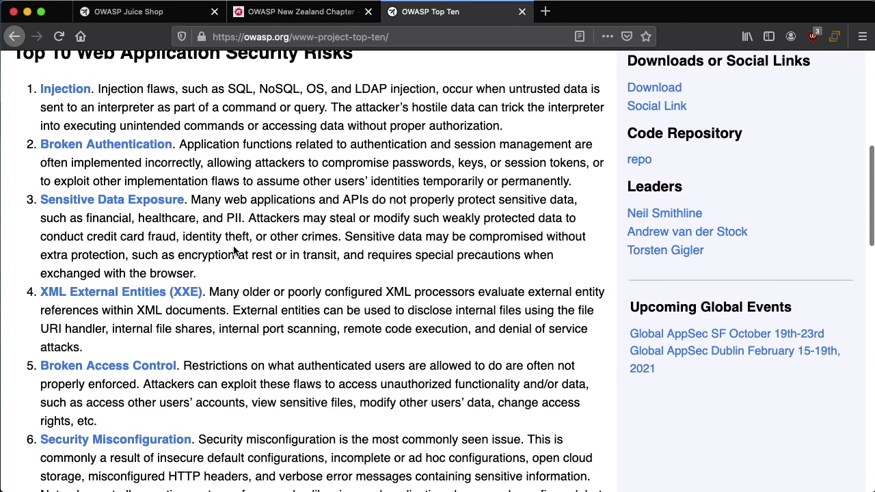
{"action": "scroll", "coordinate": [234, 251], "scroll_direction": "down", "scroll_amount": 6}
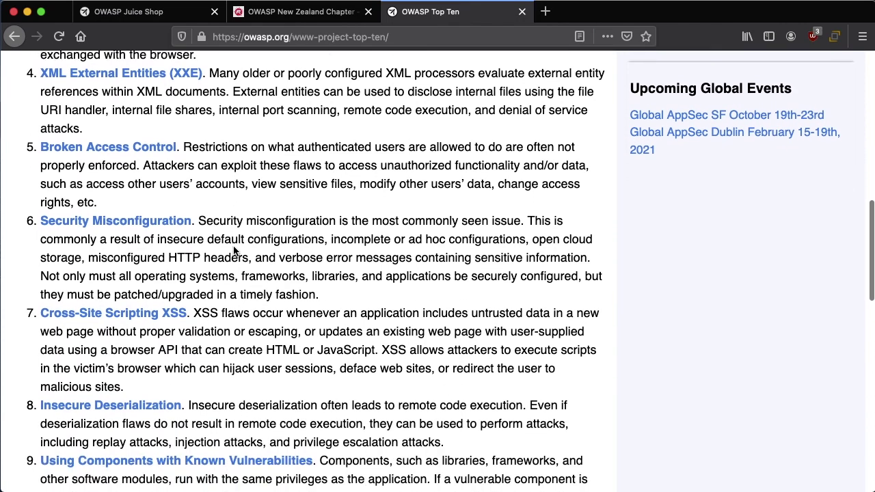
{"action": "scroll", "coordinate": [234, 251], "scroll_direction": "down", "scroll_amount": 7}
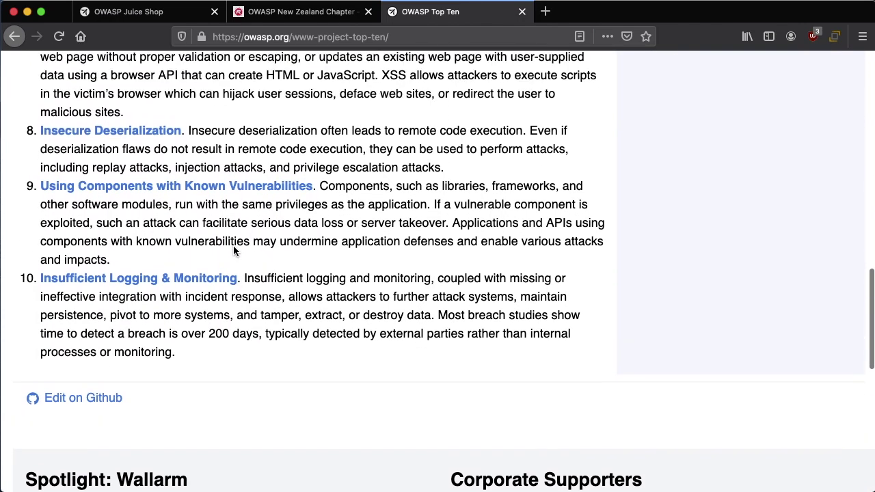
{"action": "scroll", "coordinate": [233, 251], "scroll_direction": "up", "scroll_amount": 5}
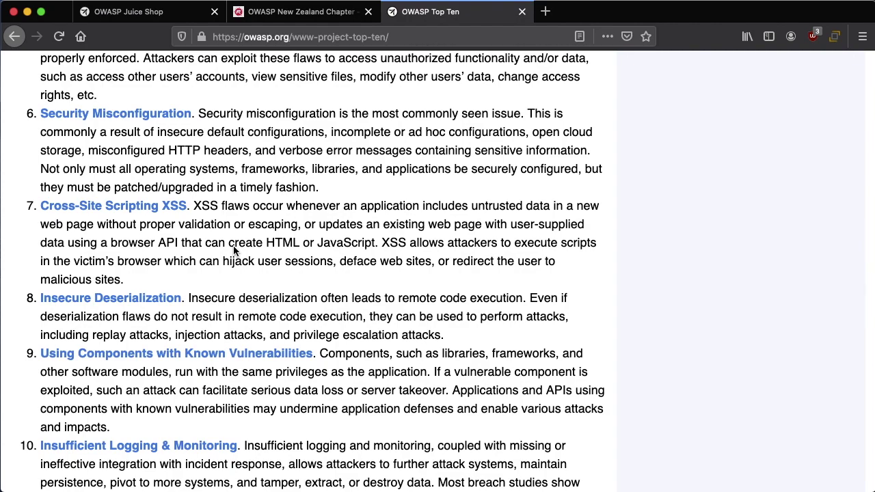
{"action": "scroll", "coordinate": [234, 251], "scroll_direction": "up", "scroll_amount": 2}
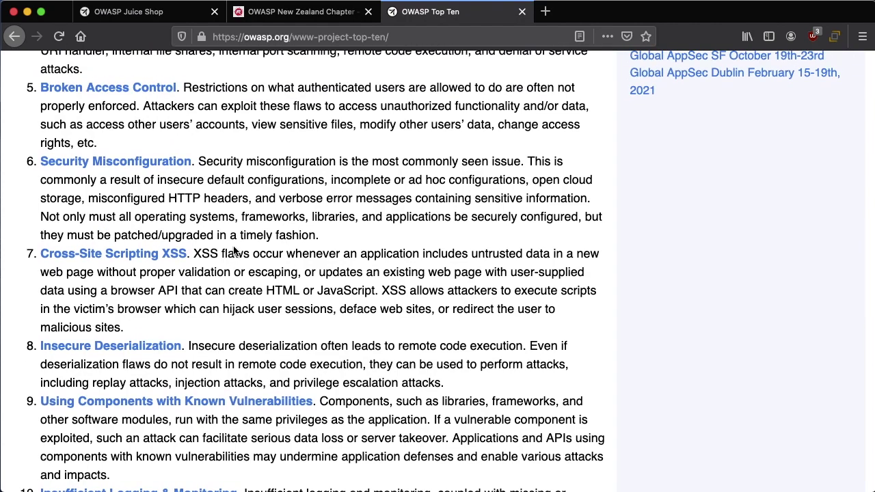
{"action": "scroll", "coordinate": [233, 251], "scroll_direction": "up", "scroll_amount": 2}
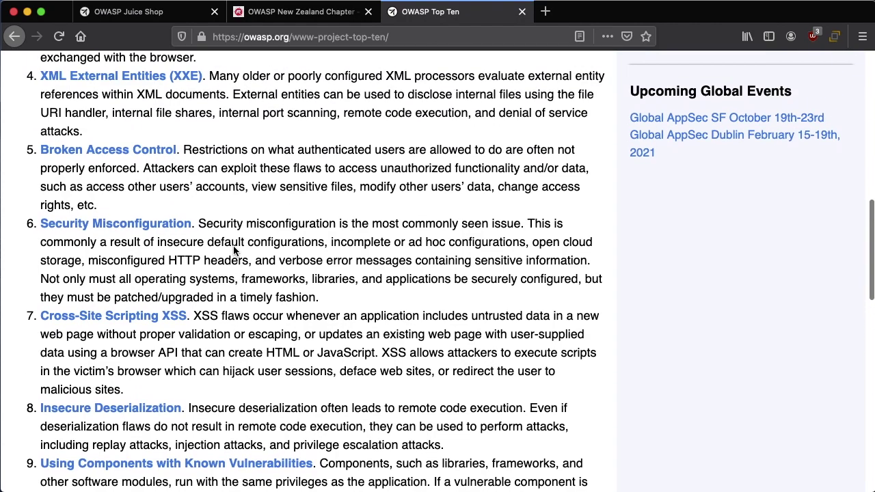
{"action": "scroll", "coordinate": [233, 251], "scroll_direction": "up", "scroll_amount": 10}
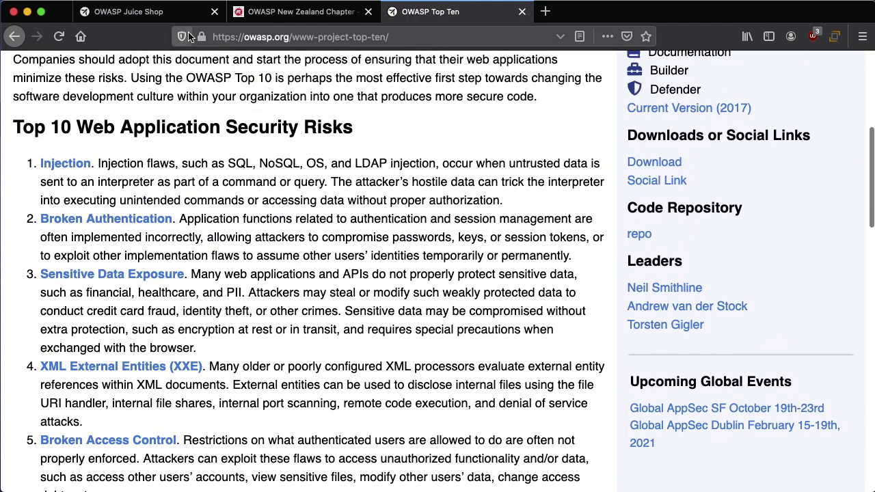
{"action": "scroll", "coordinate": [200, 256], "scroll_direction": "down", "scroll_amount": 5}
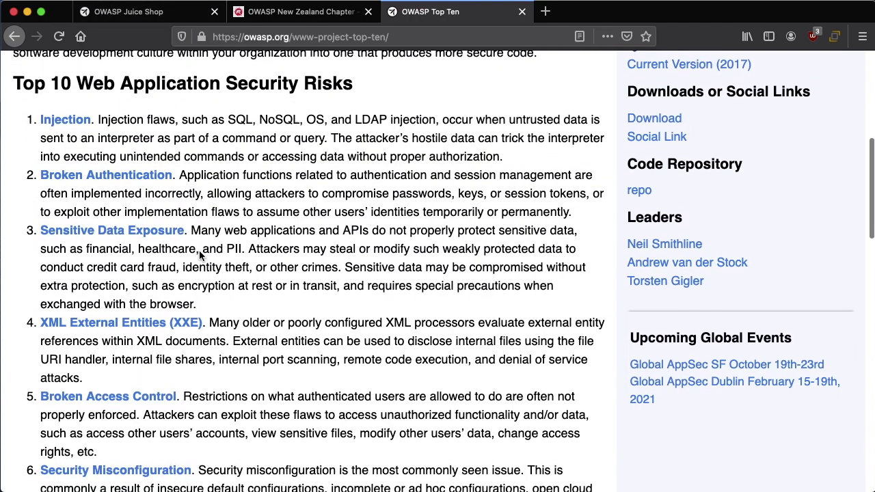
{"action": "scroll", "coordinate": [200, 256], "scroll_direction": "down", "scroll_amount": 1}
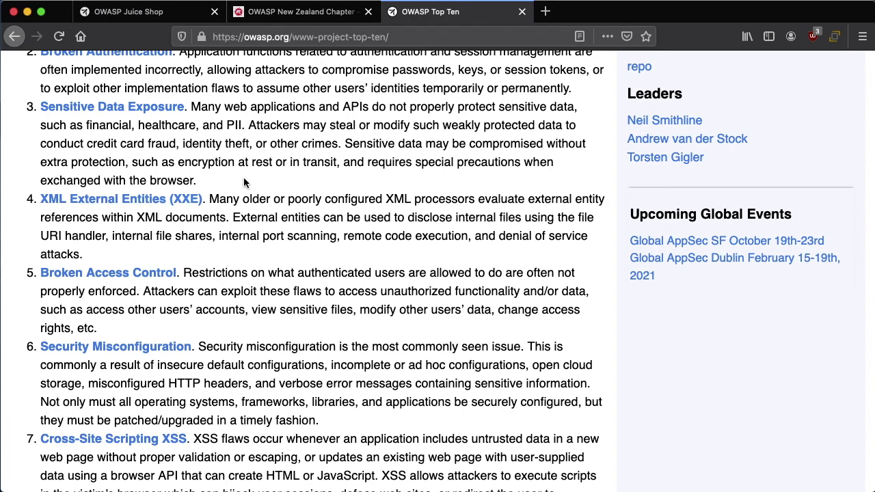
From the Juice Shop project page's Documentation sidebar, open Online Demo in a new tab.
{"action": "left_click", "coordinate": [179, 18]}
{"action": "scroll", "coordinate": [371, 400], "scroll_direction": "down", "scroll_amount": 3}
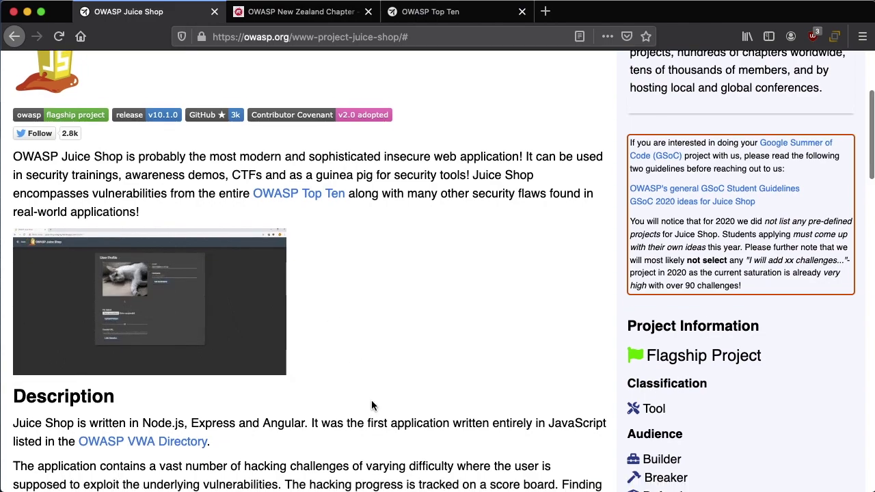
{"action": "scroll", "coordinate": [373, 406], "scroll_direction": "up", "scroll_amount": 5}
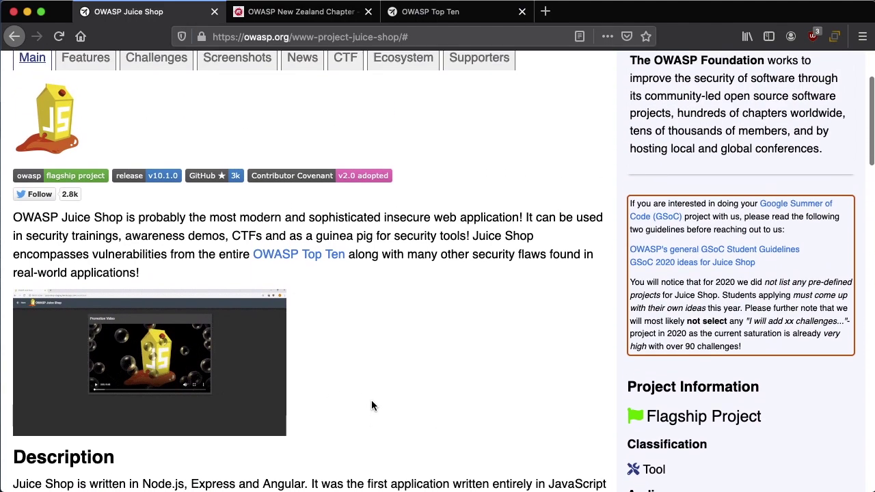
{"action": "scroll", "coordinate": [371, 406], "scroll_direction": "up", "scroll_amount": 3}
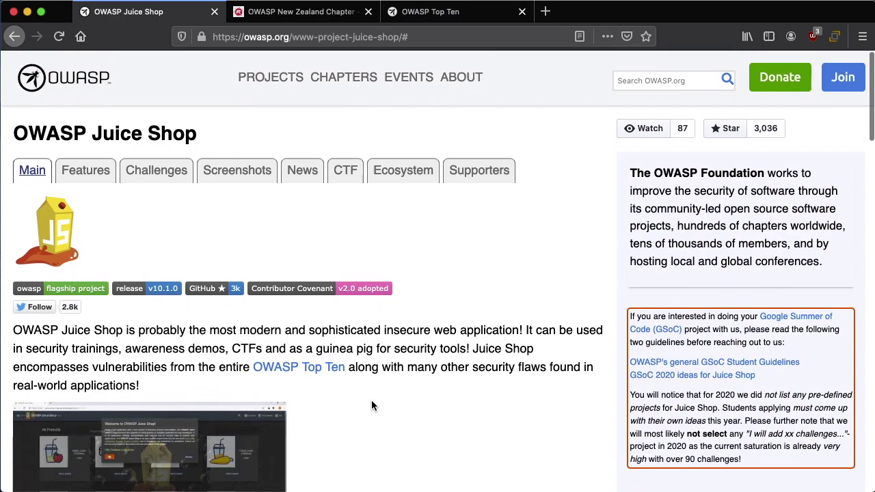
{"action": "scroll", "coordinate": [272, 234], "scroll_direction": "down", "scroll_amount": 10}
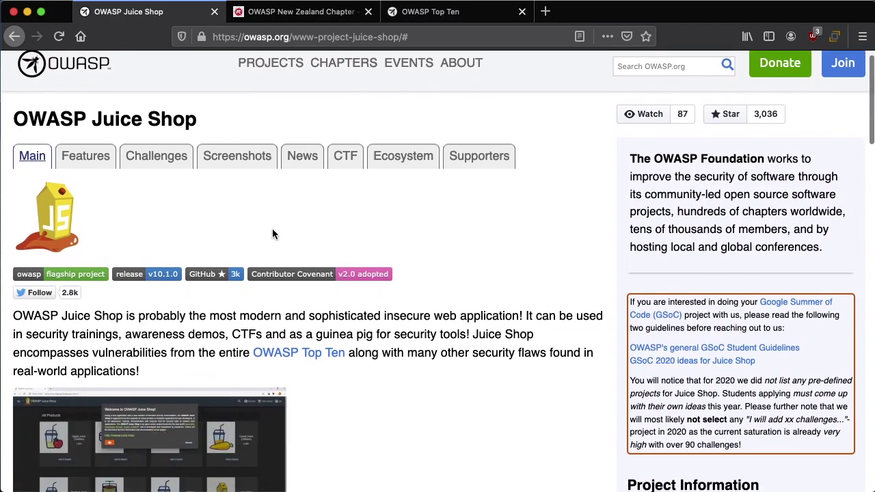
{"action": "scroll", "coordinate": [272, 235], "scroll_direction": "down", "scroll_amount": 10}
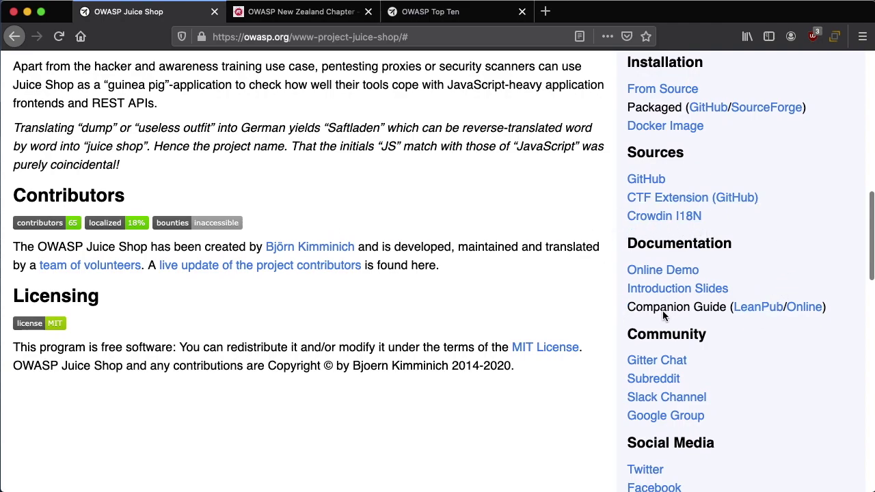
{"action": "middle_click", "coordinate": [664, 271]}
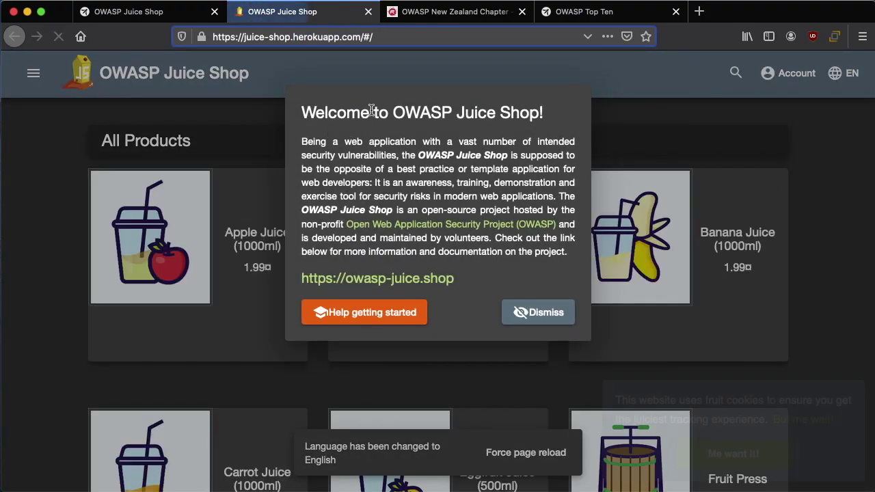
Dismiss the welcome message, accept the cookie notice, and browse the product grid back to Apple Juice.
{"action": "left_click", "coordinate": [542, 313]}
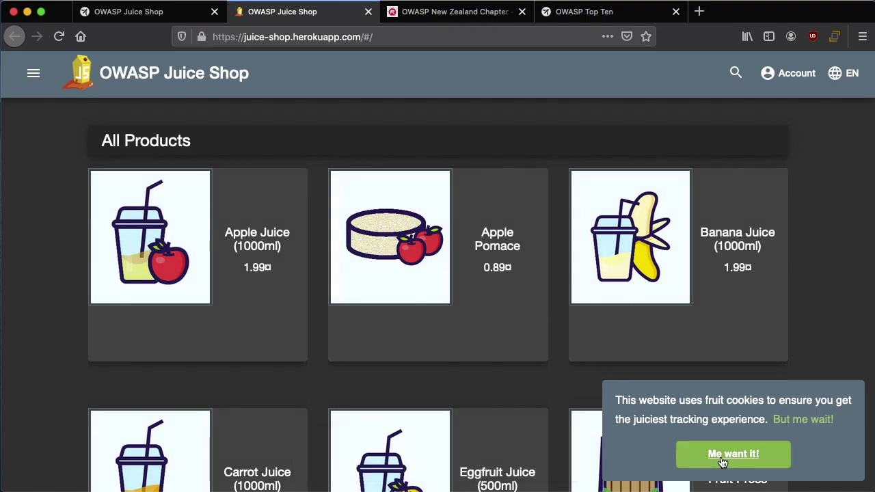
{"action": "left_click", "coordinate": [723, 463]}
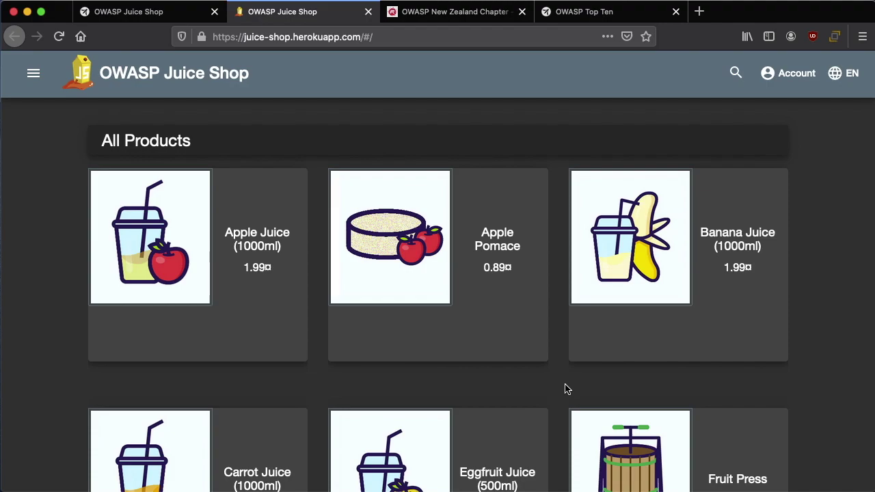
{"action": "scroll", "coordinate": [565, 389], "scroll_direction": "down", "scroll_amount": 5}
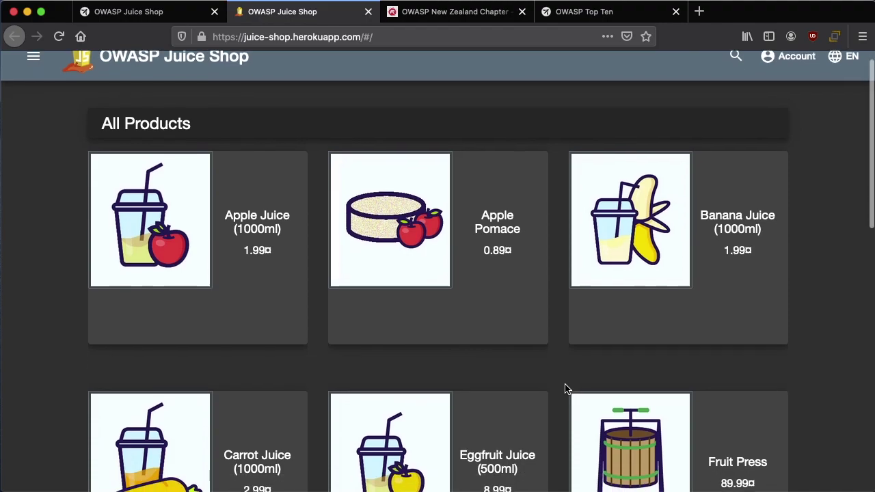
{"action": "scroll", "coordinate": [565, 389], "scroll_direction": "down", "scroll_amount": 5}
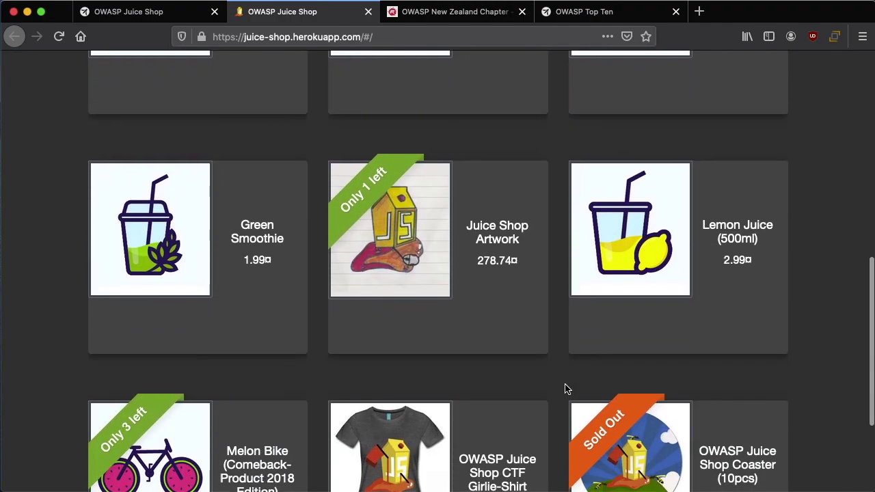
{"action": "scroll", "coordinate": [565, 387], "scroll_direction": "up", "scroll_amount": 2}
{"action": "scroll", "coordinate": [563, 385], "scroll_direction": "up", "scroll_amount": 8}
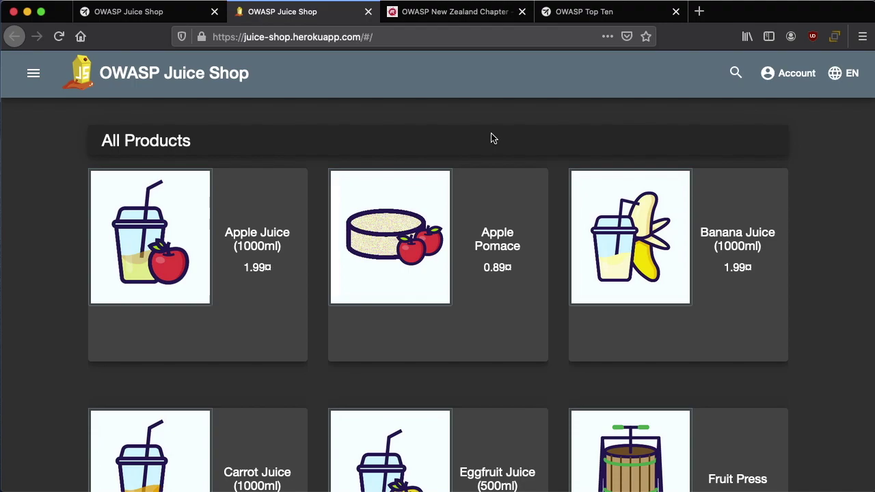
View the Apple Juice details with its reviews, then the Banana Juice details.
{"action": "left_click", "coordinate": [227, 212]}
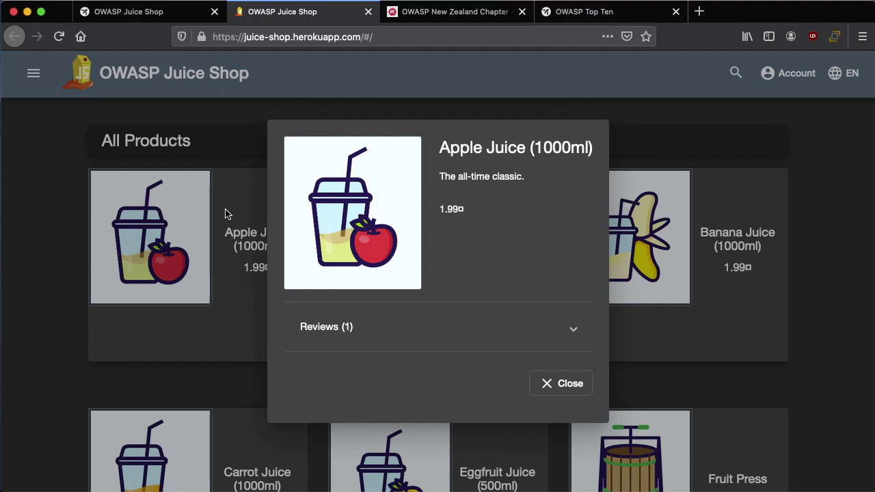
{"action": "left_click", "coordinate": [461, 330]}
{"action": "scroll", "coordinate": [460, 329], "scroll_direction": "down", "scroll_amount": 2}
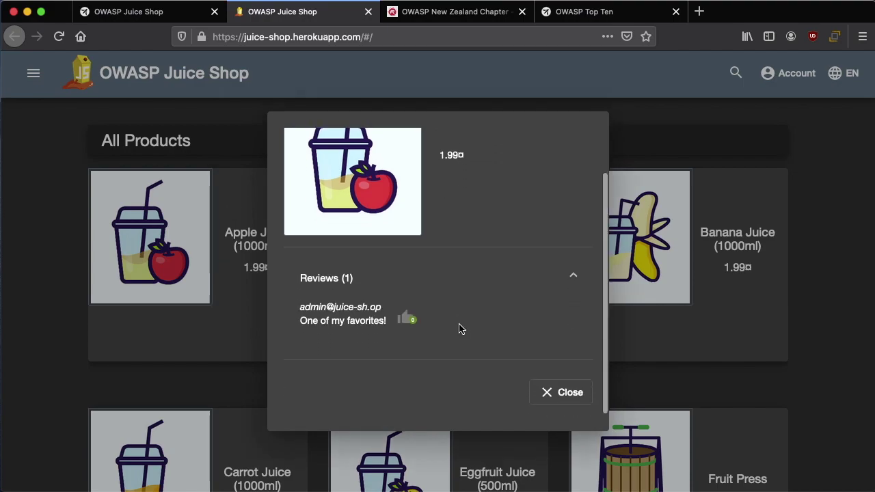
{"action": "left_click", "coordinate": [550, 393]}
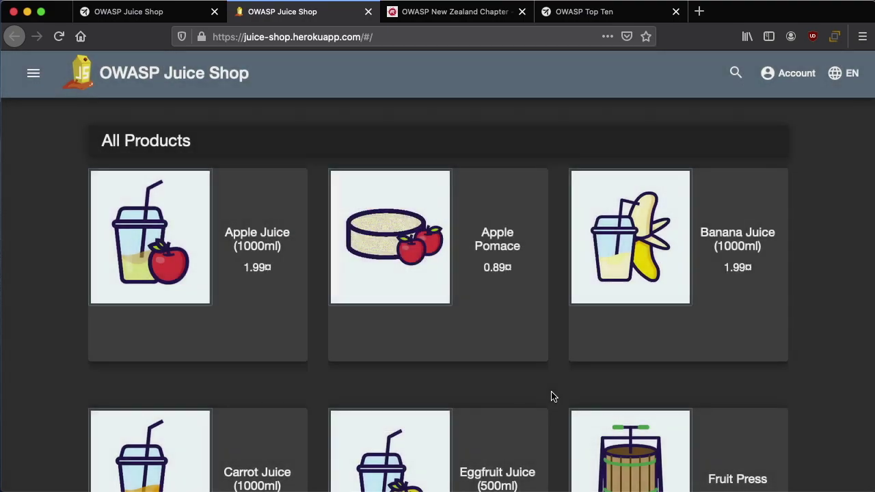
{"action": "left_click", "coordinate": [680, 250]}
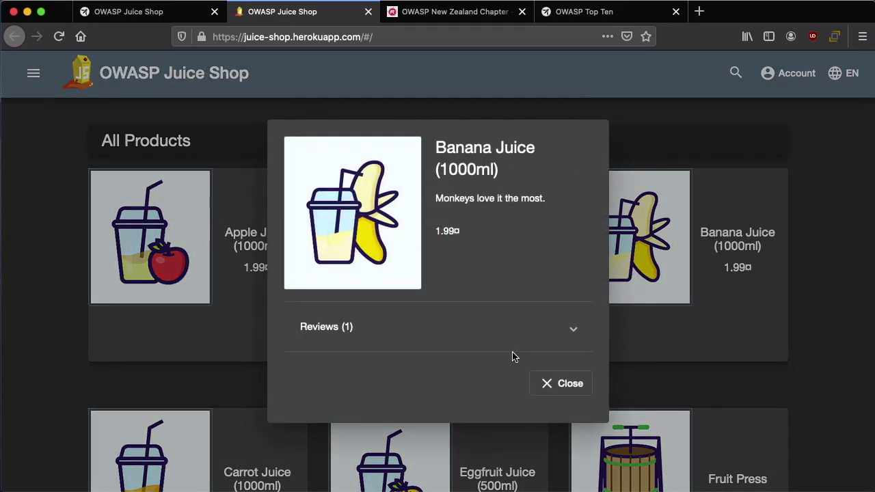
{"action": "left_click", "coordinate": [558, 384]}
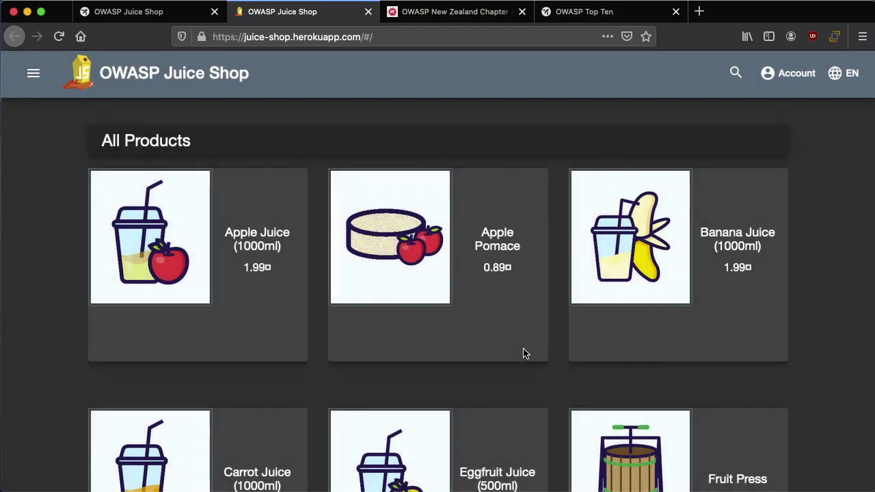
Check the side menu, then search the shop for 'apples' and select the address bar.
{"action": "left_click", "coordinate": [29, 78]}
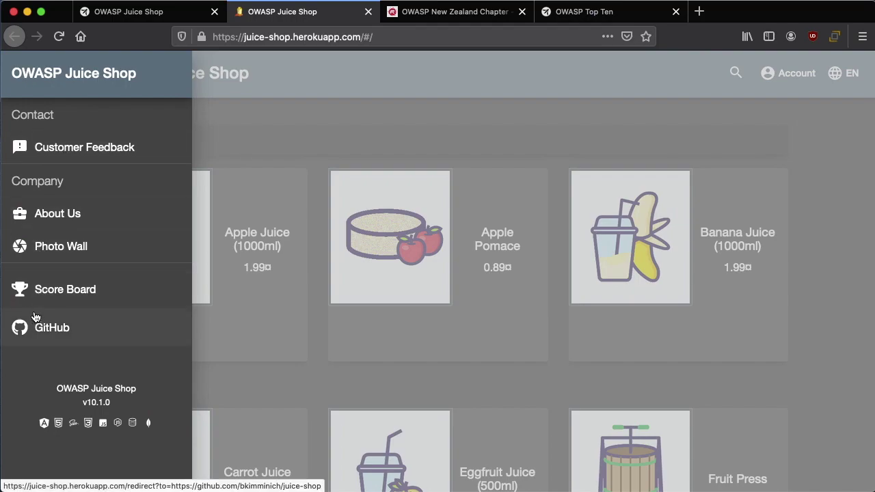
{"action": "left_click", "coordinate": [524, 140]}
{"action": "left_click", "coordinate": [737, 74]}
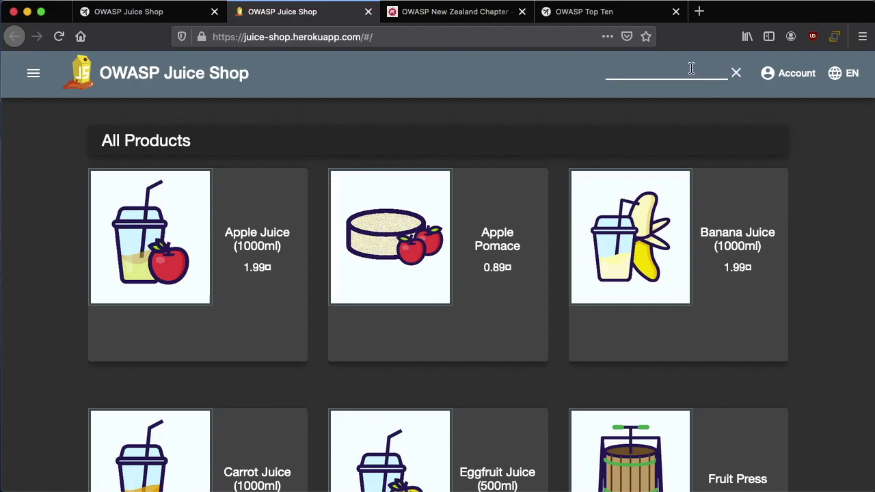
{"action": "type", "text": "apples"}
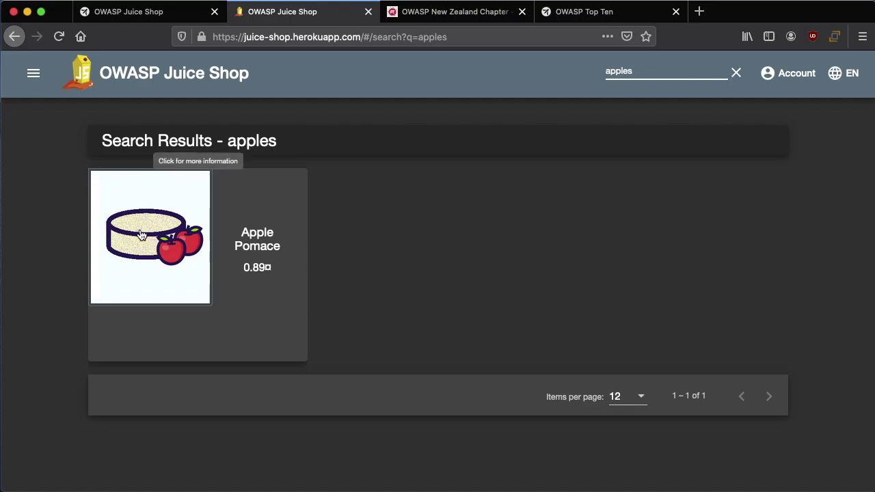
{"action": "left_click", "coordinate": [336, 35]}
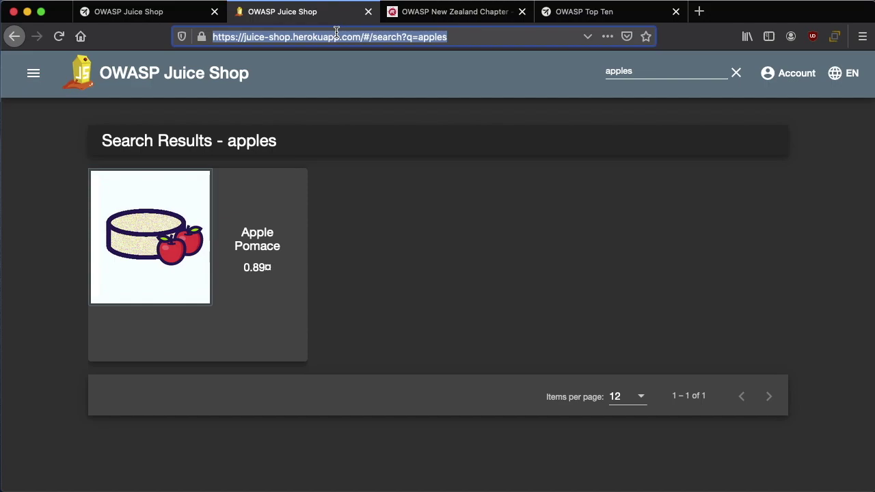
Web-search 'owasp juice shop', open the juice-shop GitHub repository, and scroll to its Heroku deployment instructions.
{"action": "type", "text": "owasp juice "}
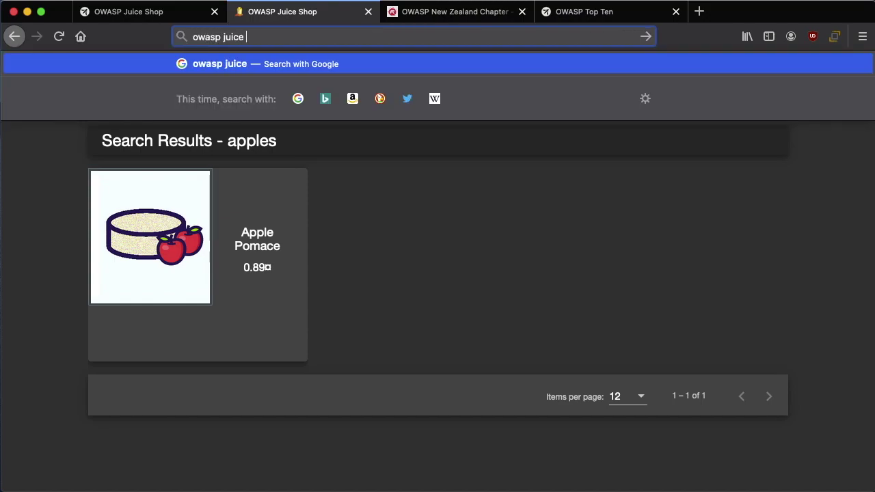
{"action": "type", "text": "shop"}
{"action": "key", "text": "Return"}
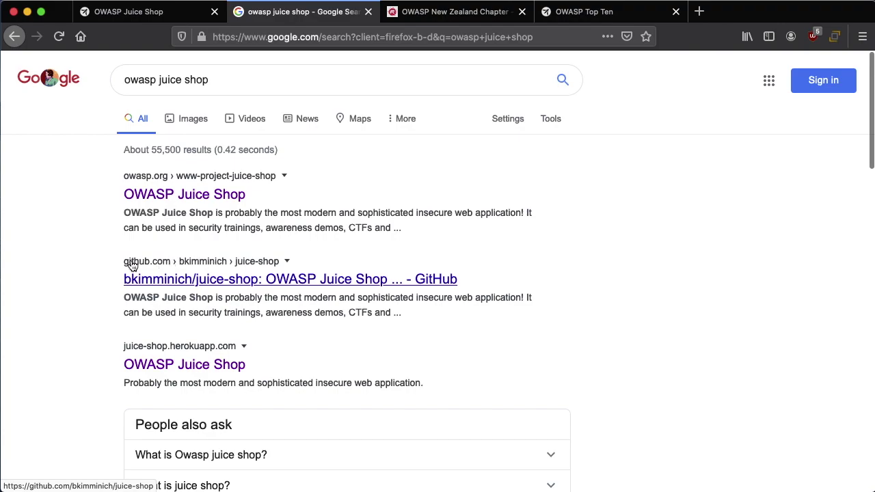
{"action": "left_click", "coordinate": [176, 287]}
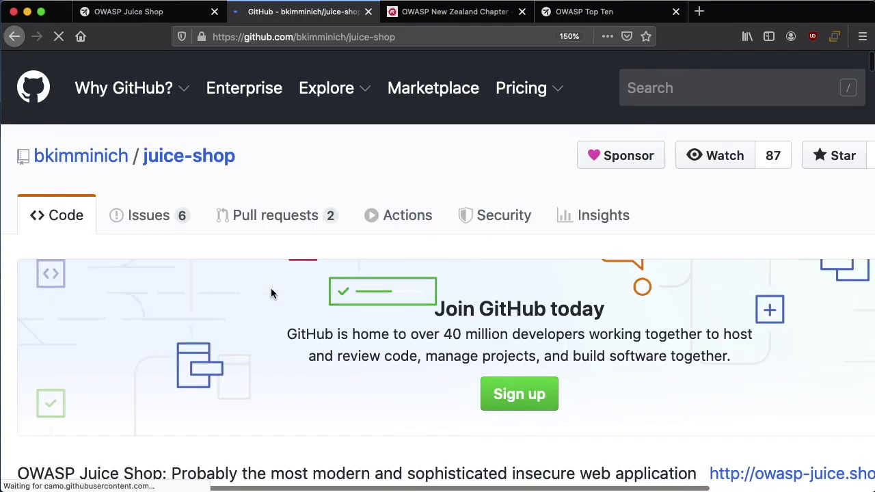
{"action": "scroll", "coordinate": [271, 289], "scroll_direction": "down", "scroll_amount": 10}
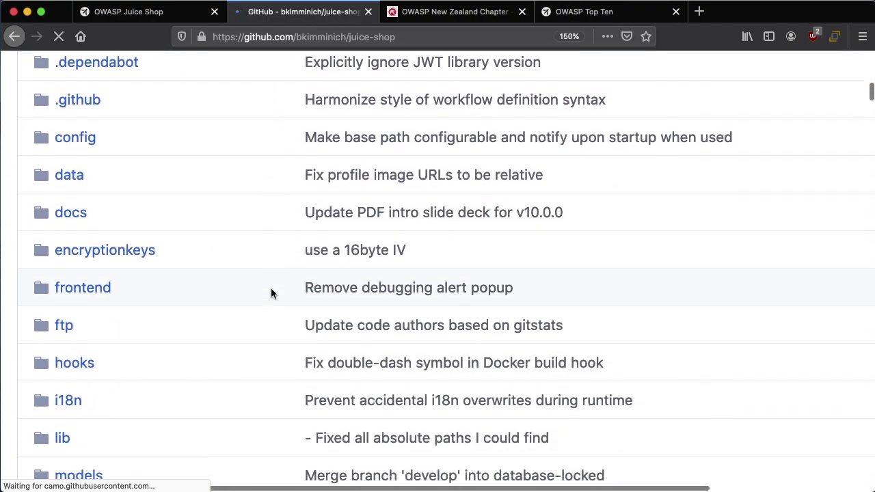
{"action": "scroll", "coordinate": [270, 290], "scroll_direction": "down", "scroll_amount": 15}
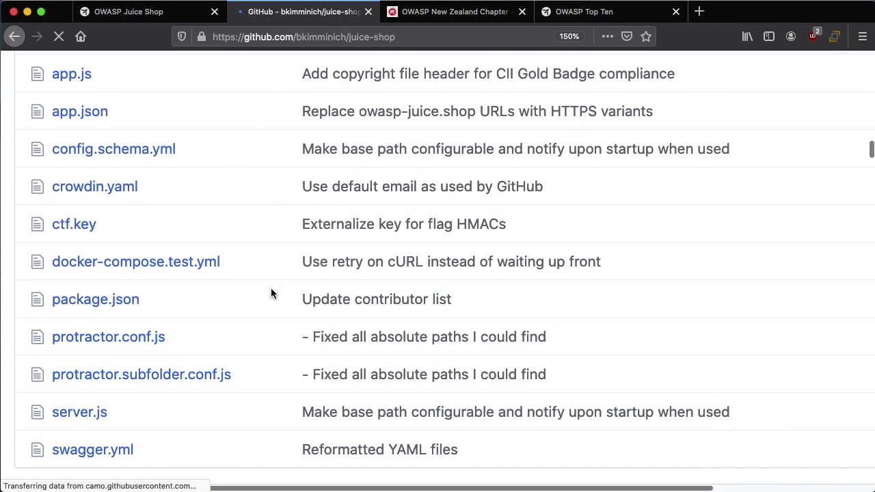
{"action": "scroll", "coordinate": [271, 294], "scroll_direction": "down", "scroll_amount": 15}
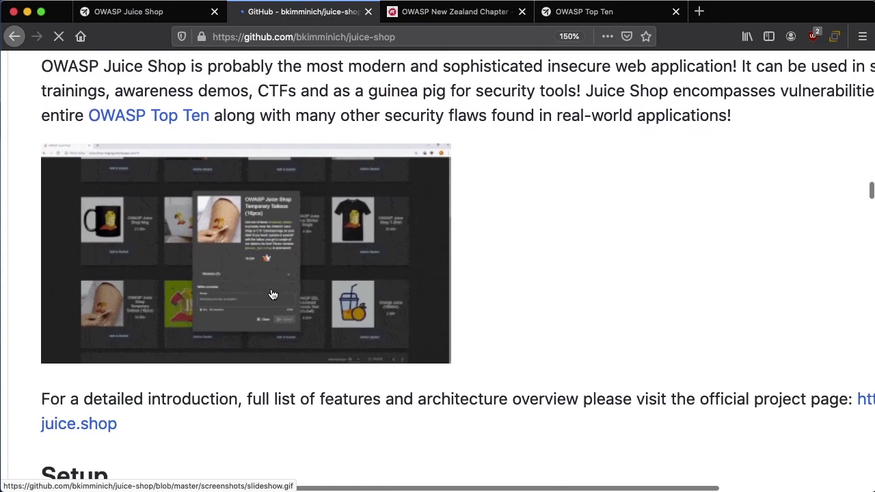
{"action": "scroll", "coordinate": [273, 294], "scroll_direction": "down", "scroll_amount": 10}
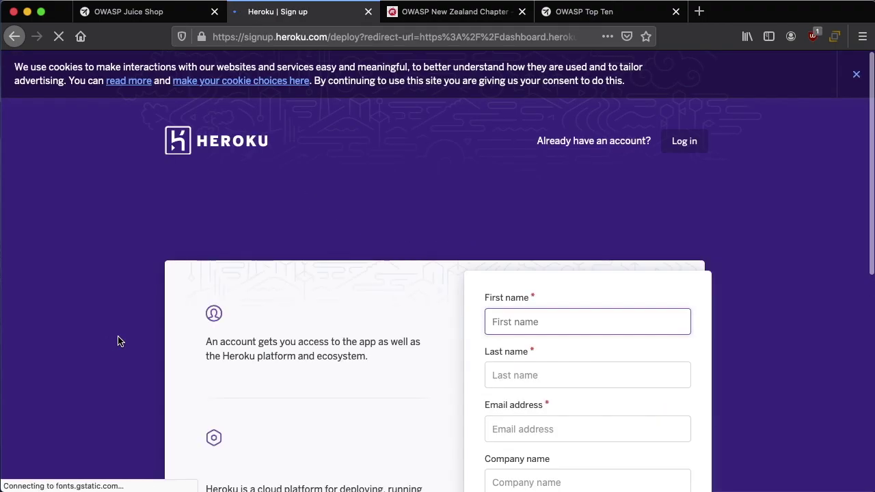
Scroll up and down through the Heroku sign-up form.
{"action": "scroll", "coordinate": [274, 353], "scroll_direction": "down", "scroll_amount": 3}
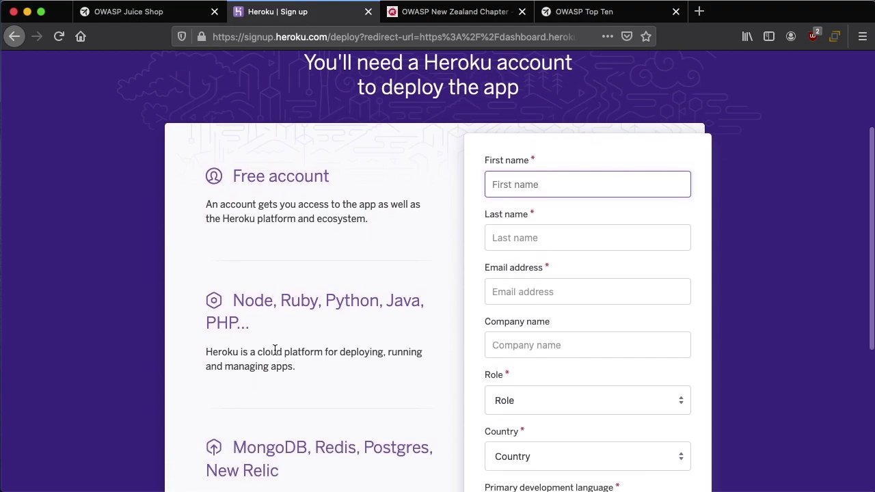
{"action": "scroll", "coordinate": [275, 351], "scroll_direction": "down", "scroll_amount": 4}
{"action": "scroll", "coordinate": [274, 351], "scroll_direction": "up", "scroll_amount": 4}
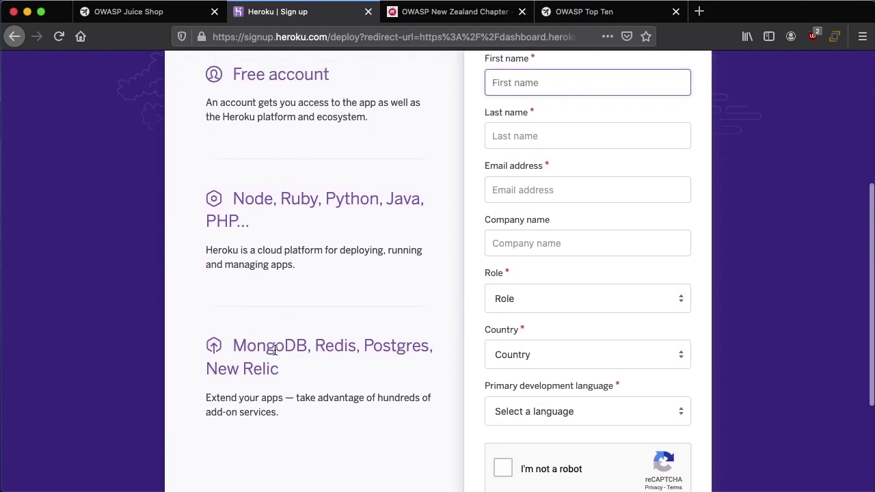
{"action": "scroll", "coordinate": [274, 350], "scroll_direction": "down", "scroll_amount": 4}
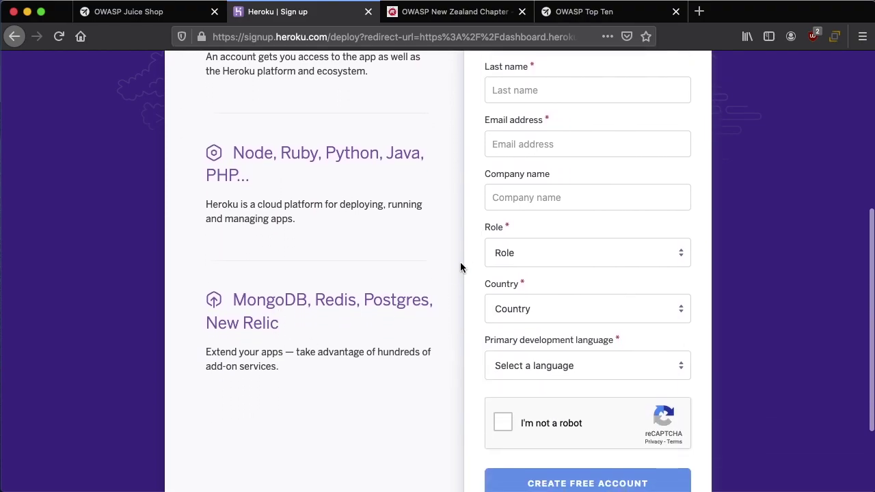
{"action": "scroll", "coordinate": [457, 351], "scroll_direction": "down", "scroll_amount": 3}
{"action": "scroll", "coordinate": [457, 352], "scroll_direction": "up", "scroll_amount": 12}
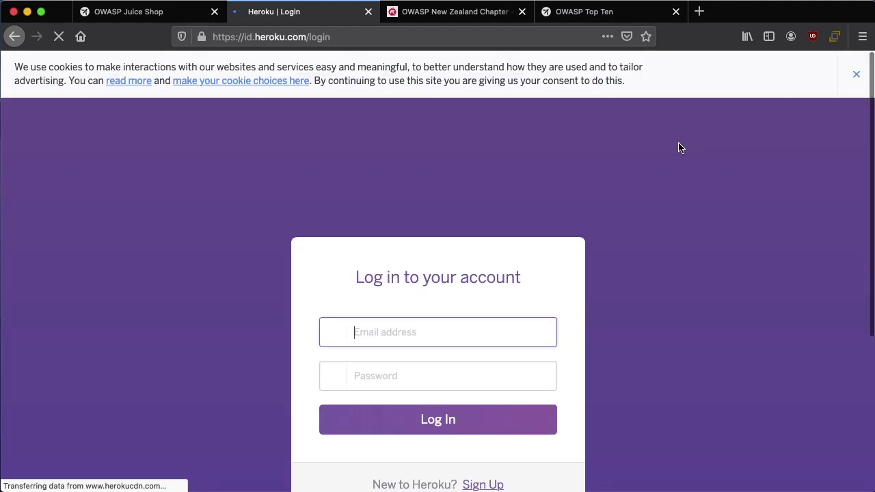
{"action": "scroll", "coordinate": [679, 144], "scroll_direction": "down", "scroll_amount": 1}
{"action": "scroll", "coordinate": [680, 147], "scroll_direction": "down", "scroll_amount": 2}
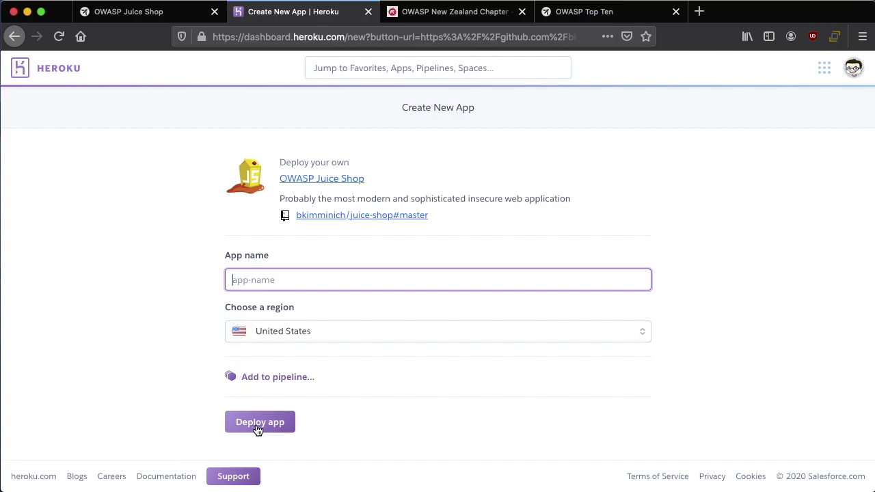
Deploy the Juice Shop app in the United States region and follow the build log.
{"action": "left_click", "coordinate": [257, 424]}
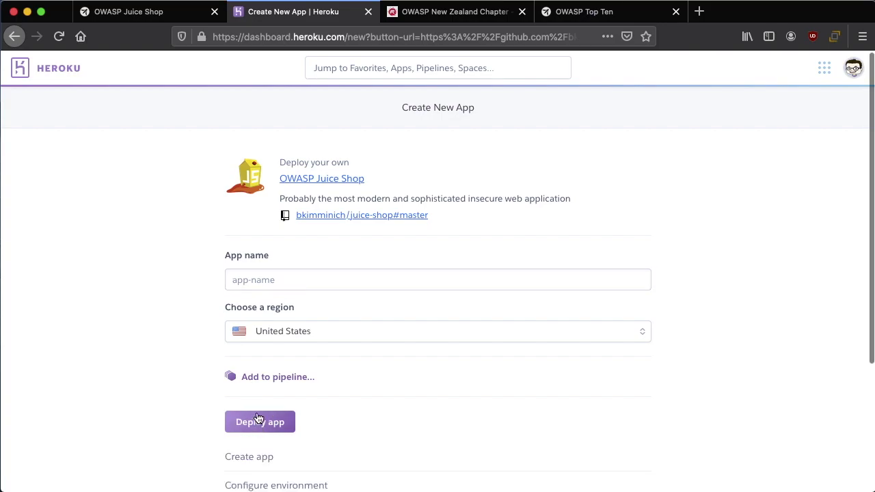
{"action": "scroll", "coordinate": [272, 397], "scroll_direction": "down", "scroll_amount": 4}
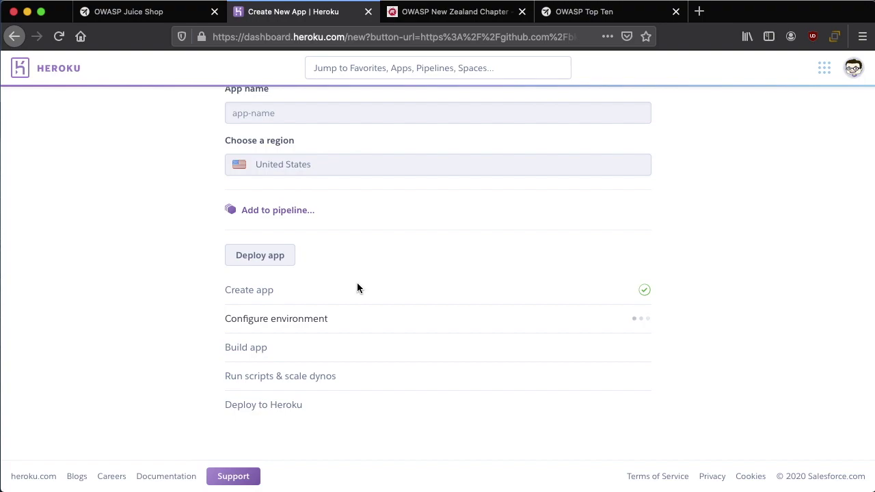
{"action": "scroll", "coordinate": [357, 288], "scroll_direction": "down", "scroll_amount": 3}
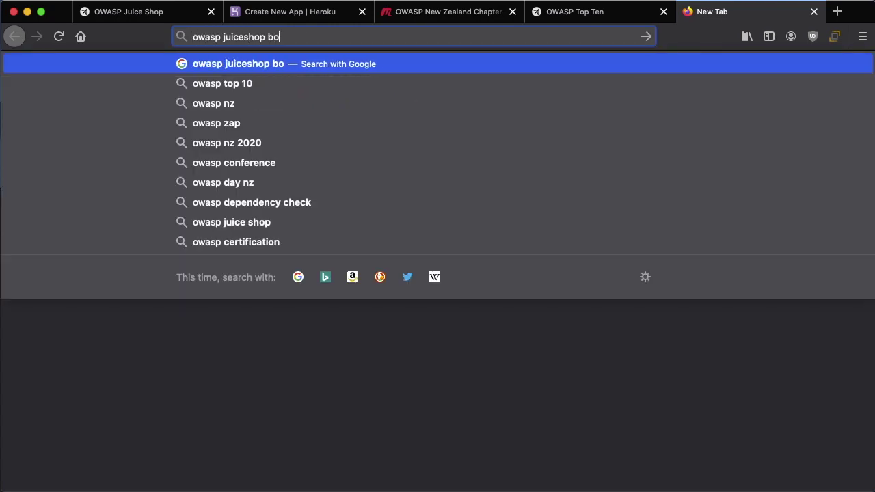
{"action": "key", "text": "Return"}
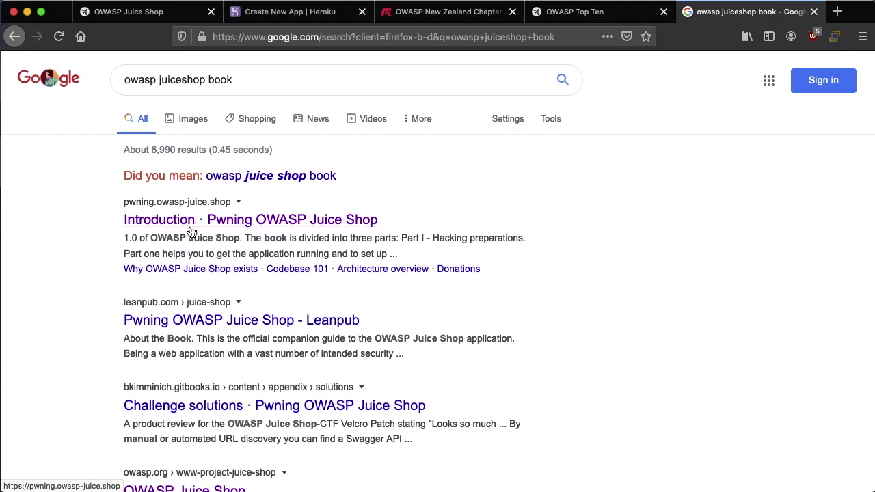
{"action": "left_click", "coordinate": [191, 230]}
{"action": "scroll", "coordinate": [320, 245], "scroll_direction": "down", "scroll_amount": 10}
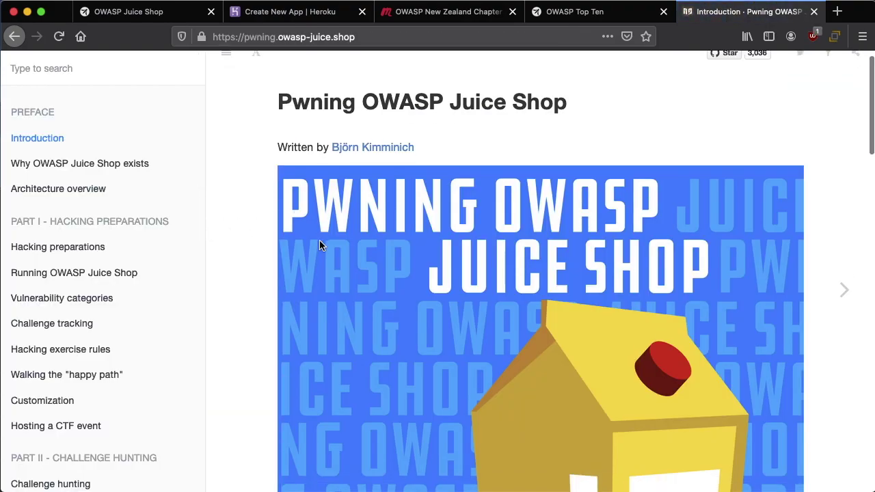
{"action": "scroll", "coordinate": [320, 240], "scroll_direction": "down", "scroll_amount": 12}
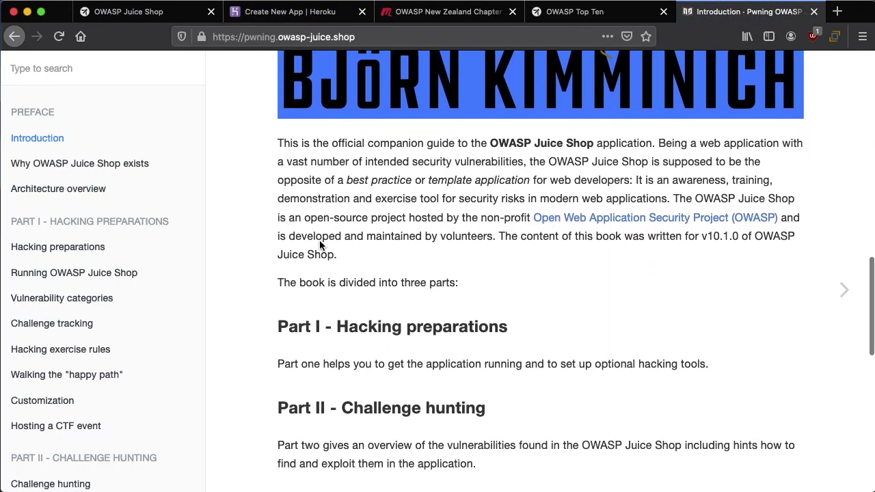
{"action": "scroll", "coordinate": [319, 240], "scroll_direction": "up", "scroll_amount": 20}
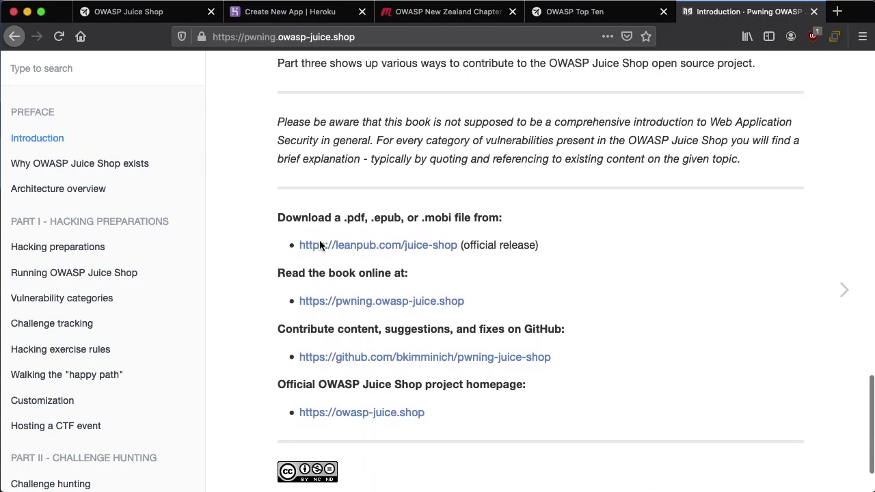
{"action": "scroll", "coordinate": [319, 245], "scroll_direction": "up", "scroll_amount": 3}
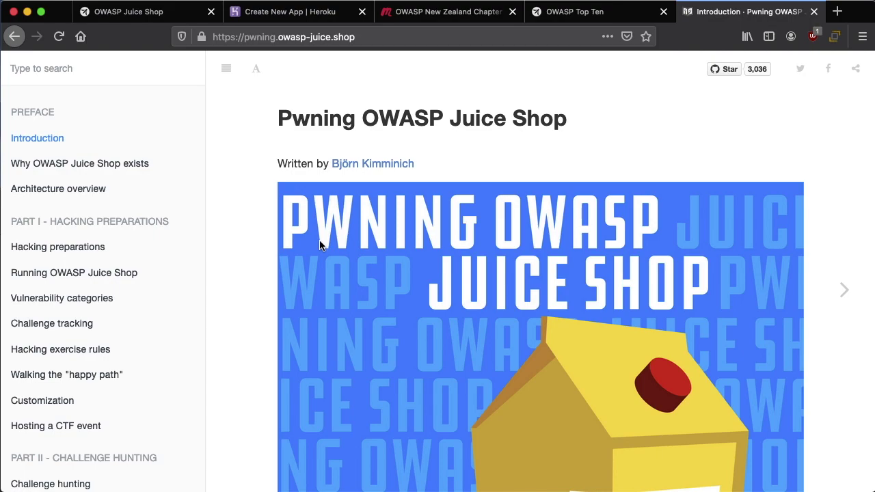
{"action": "scroll", "coordinate": [143, 273], "scroll_direction": "down", "scroll_amount": 2}
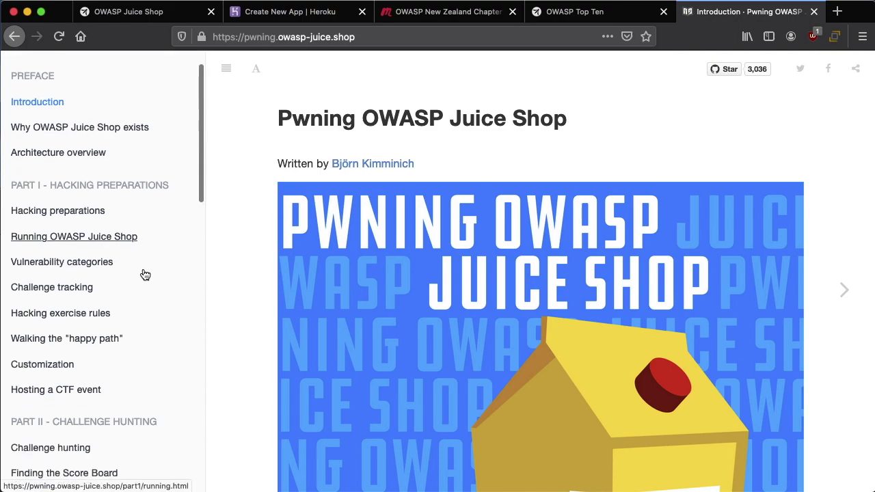
{"action": "scroll", "coordinate": [145, 274], "scroll_direction": "down", "scroll_amount": 4}
{"action": "scroll", "coordinate": [145, 274], "scroll_direction": "up", "scroll_amount": 6}
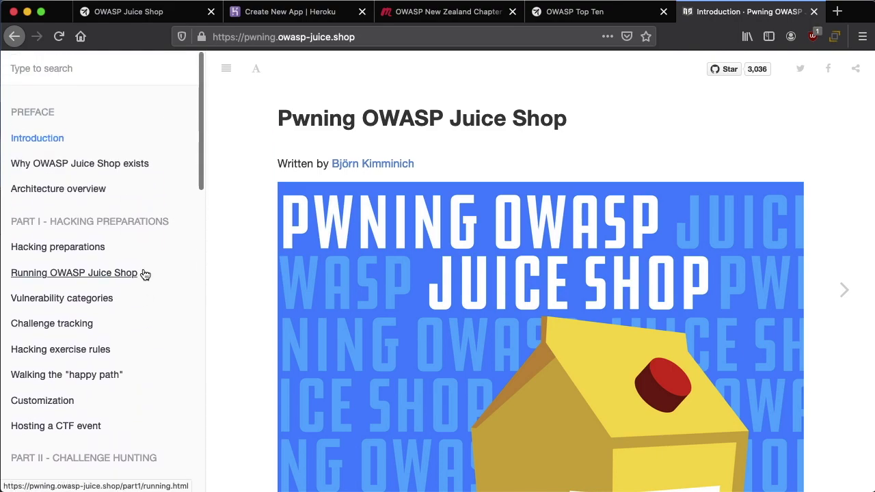
{"action": "scroll", "coordinate": [145, 274], "scroll_direction": "down", "scroll_amount": 1}
{"action": "scroll", "coordinate": [145, 274], "scroll_direction": "up", "scroll_amount": 1}
{"action": "scroll", "coordinate": [145, 274], "scroll_direction": "down", "scroll_amount": 10}
{"action": "scroll", "coordinate": [144, 274], "scroll_direction": "down", "scroll_amount": 10}
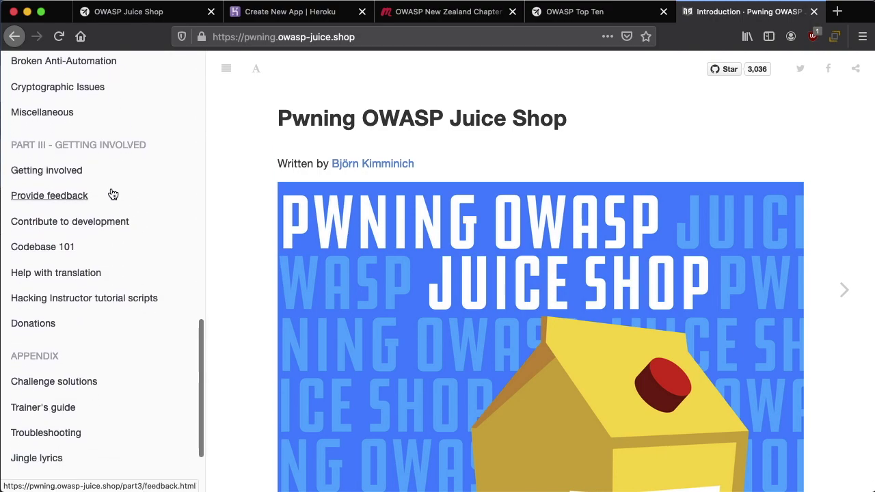
{"action": "scroll", "coordinate": [98, 277], "scroll_direction": "down", "scroll_amount": 3}
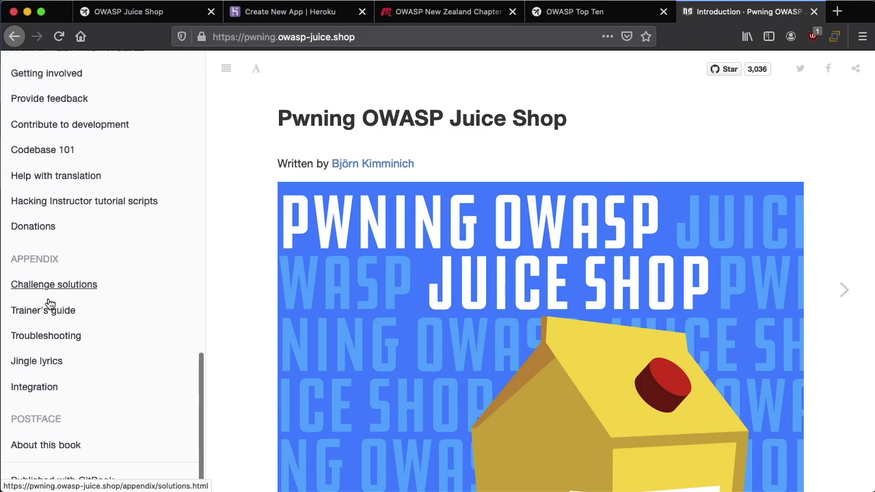
{"action": "scroll", "coordinate": [145, 273], "scroll_direction": "up", "scroll_amount": 15}
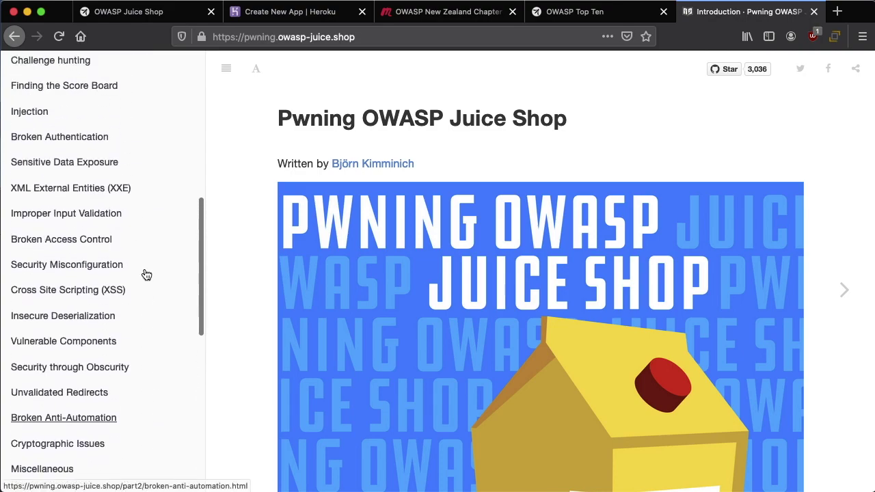
{"action": "scroll", "coordinate": [144, 273], "scroll_direction": "up", "scroll_amount": 5}
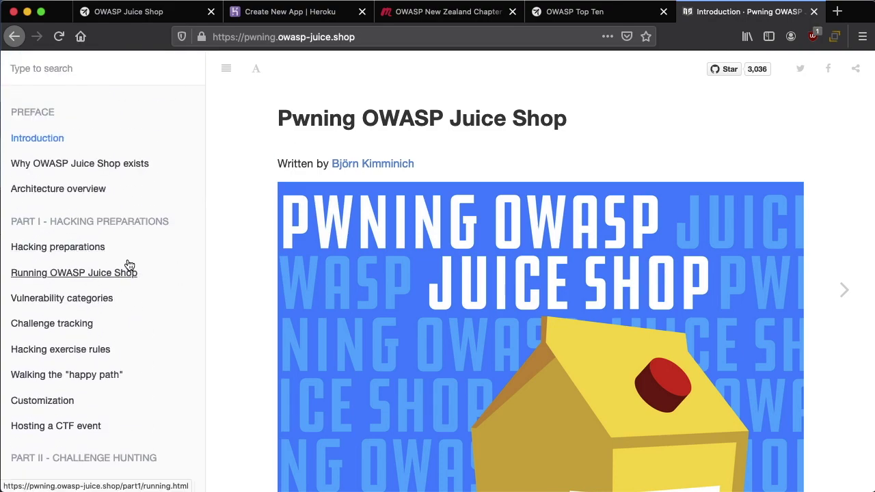
{"action": "scroll", "coordinate": [74, 270], "scroll_direction": "down", "scroll_amount": 2}
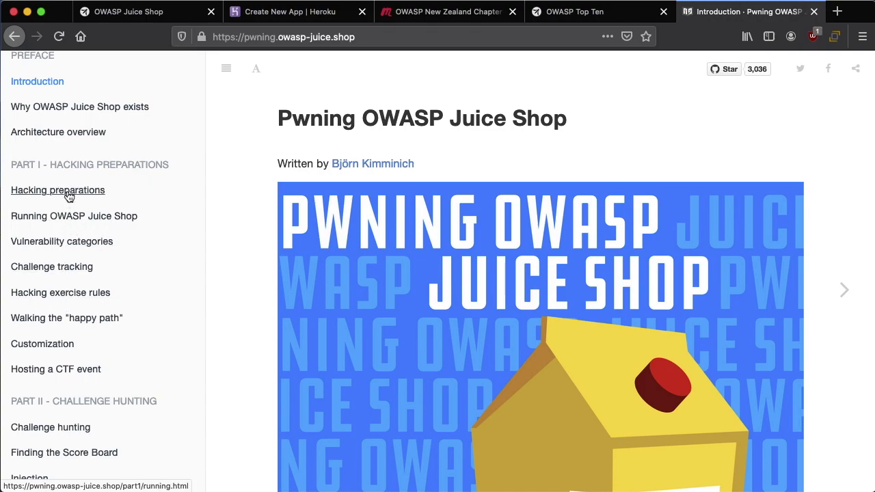
Open the Walking the 'happy path' chapter and scroll down through it.
{"action": "left_click", "coordinate": [58, 319]}
{"action": "scroll", "coordinate": [393, 330], "scroll_direction": "down", "scroll_amount": 10}
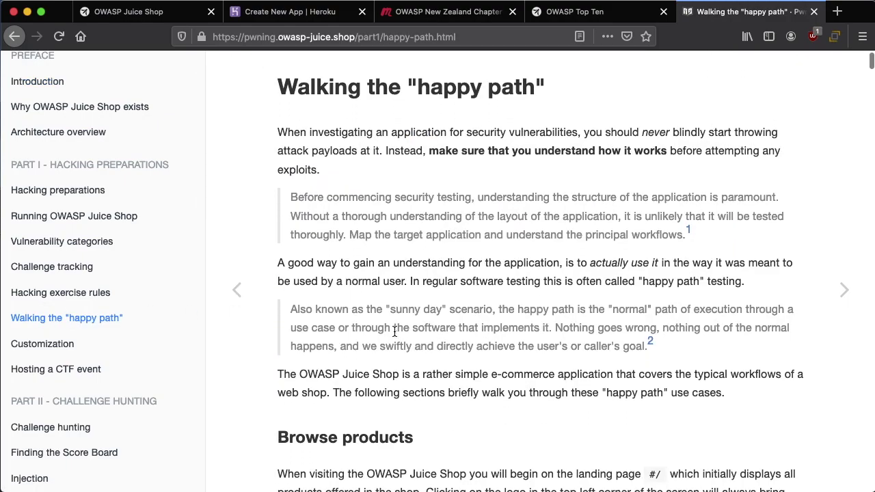
{"action": "scroll", "coordinate": [393, 336], "scroll_direction": "down", "scroll_amount": 8}
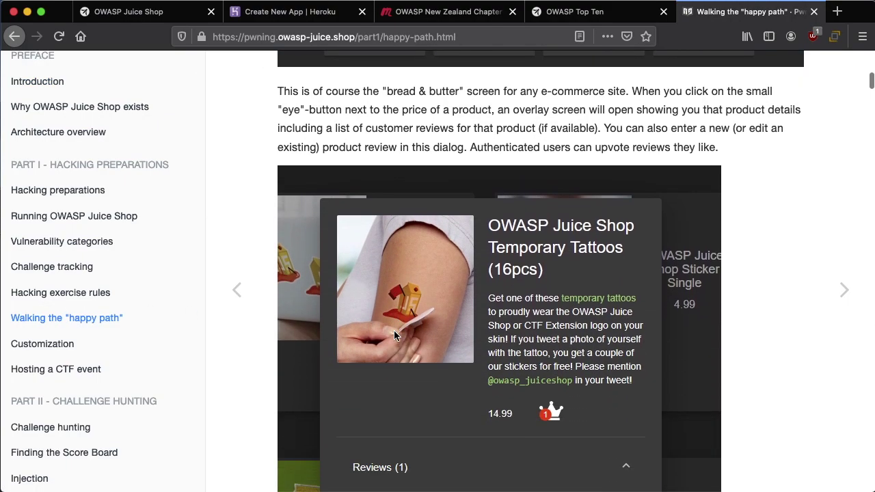
{"action": "scroll", "coordinate": [394, 336], "scroll_direction": "down", "scroll_amount": 6}
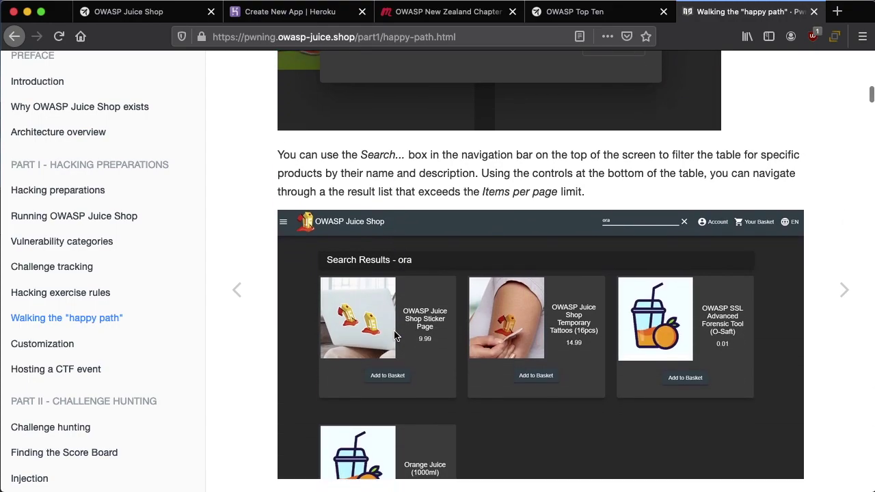
{"action": "scroll", "coordinate": [394, 335], "scroll_direction": "down", "scroll_amount": 9}
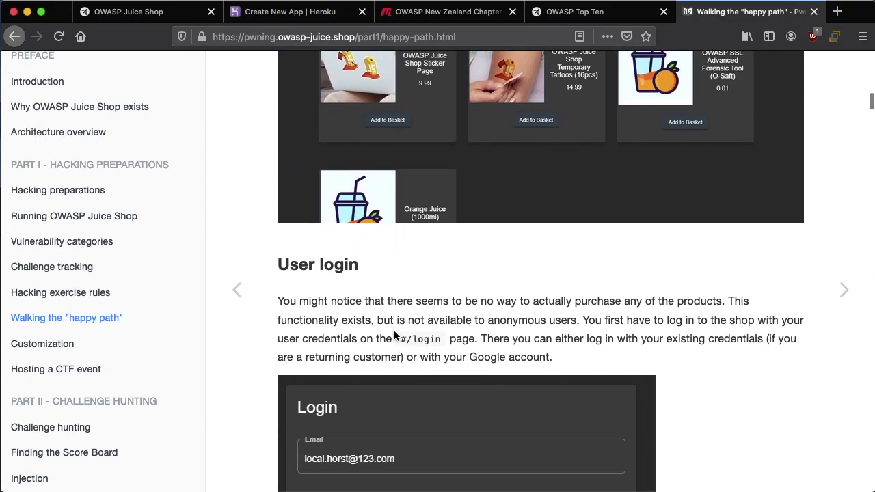
{"action": "scroll", "coordinate": [394, 336], "scroll_direction": "down", "scroll_amount": 10}
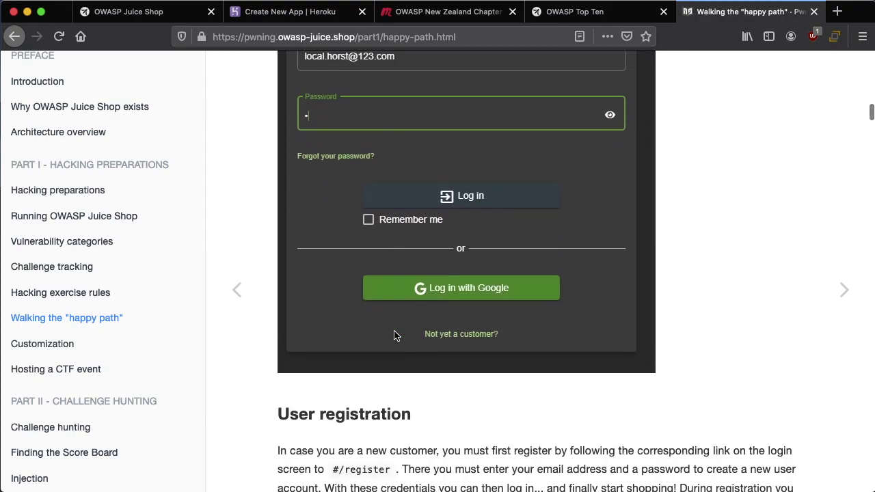
{"action": "scroll", "coordinate": [394, 336], "scroll_direction": "down", "scroll_amount": 10}
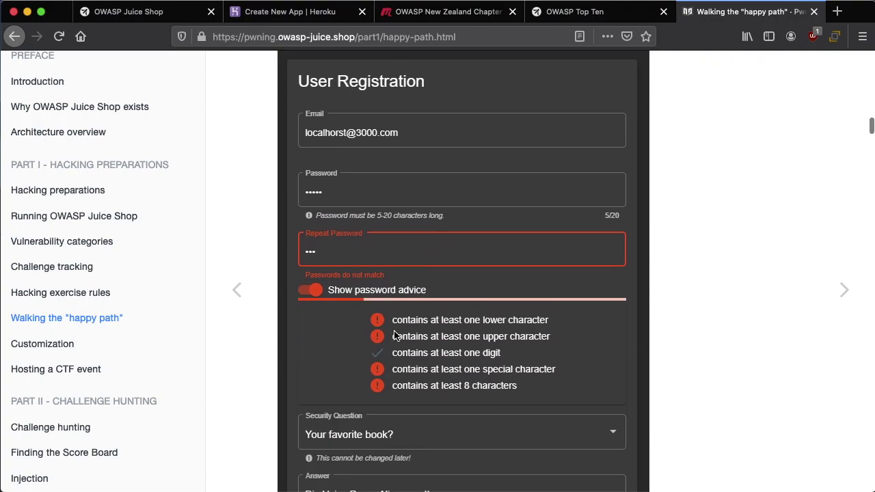
{"action": "scroll", "coordinate": [394, 335], "scroll_direction": "down", "scroll_amount": 2}
Scroll back up to the Browse products section, then scroll the sidebar toward Part II.
{"action": "scroll", "coordinate": [394, 335], "scroll_direction": "up", "scroll_amount": 20}
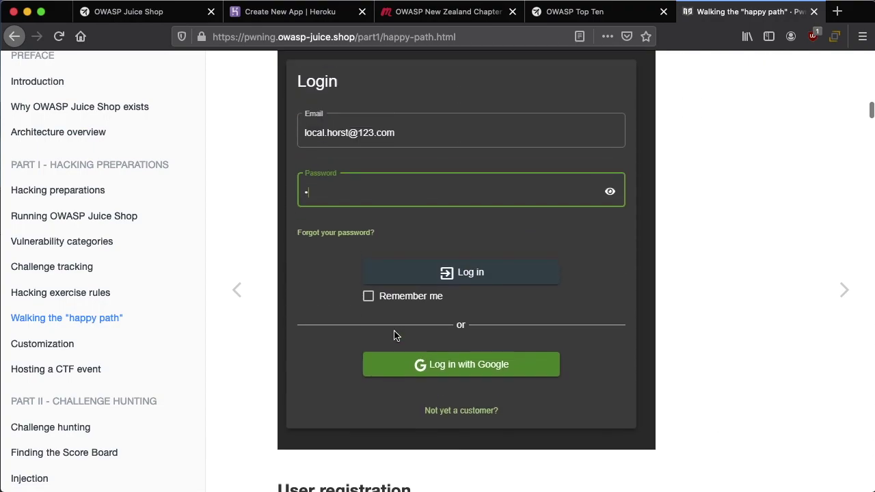
{"action": "scroll", "coordinate": [393, 336], "scroll_direction": "up", "scroll_amount": 20}
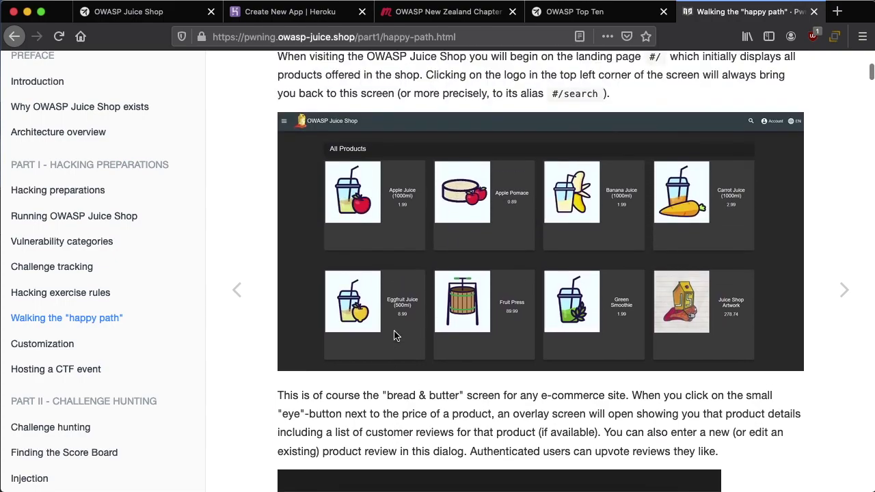
{"action": "scroll", "coordinate": [394, 336], "scroll_direction": "down", "scroll_amount": 12}
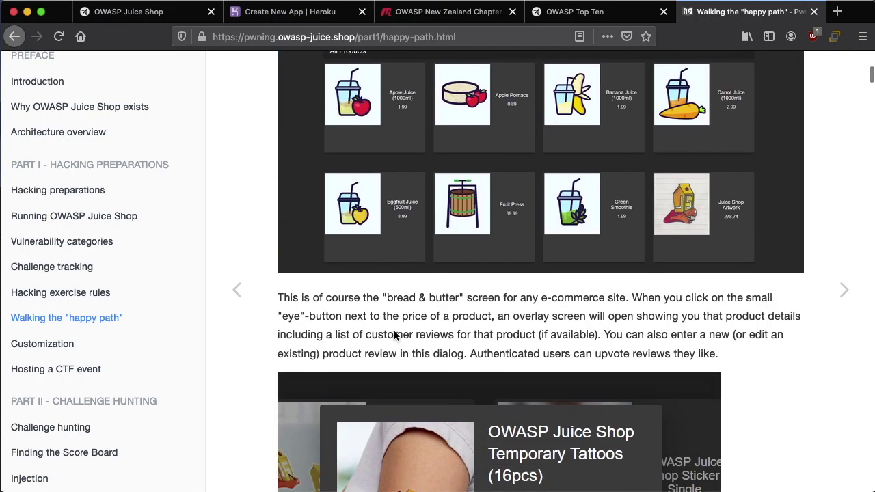
{"action": "scroll", "coordinate": [394, 336], "scroll_direction": "up", "scroll_amount": 4}
{"action": "scroll", "coordinate": [394, 335], "scroll_direction": "up", "scroll_amount": 2}
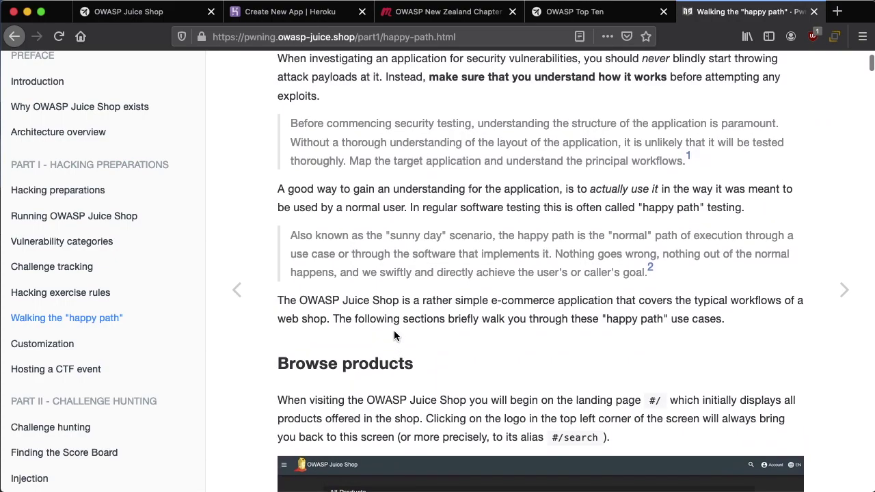
{"action": "scroll", "coordinate": [394, 331], "scroll_direction": "up", "scroll_amount": 1}
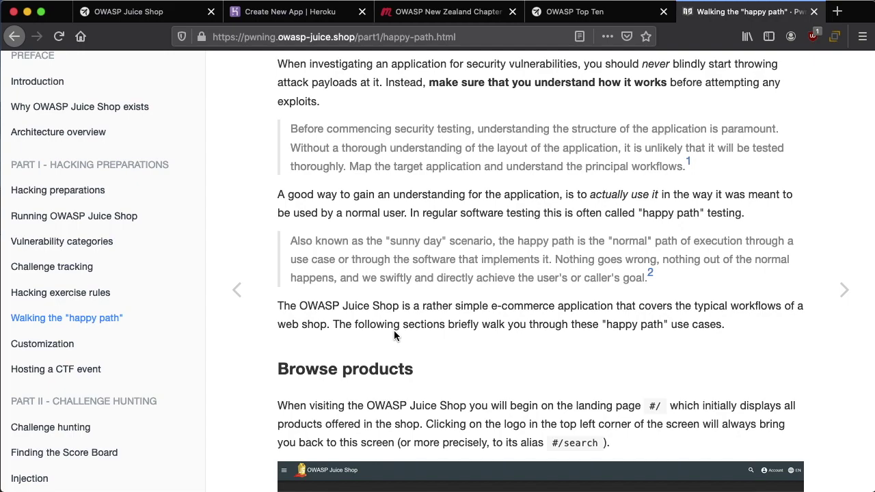
{"action": "scroll", "coordinate": [135, 340], "scroll_direction": "down", "scroll_amount": 3}
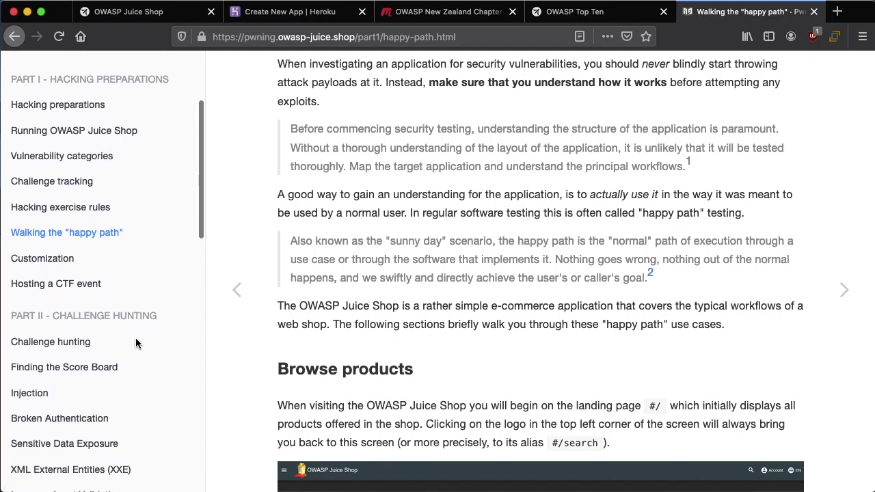
{"action": "scroll", "coordinate": [135, 343], "scroll_direction": "down", "scroll_amount": 5}
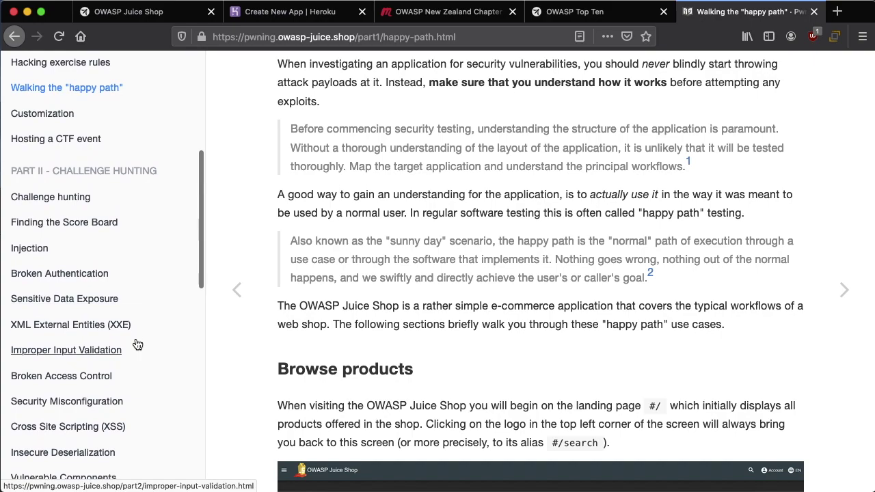
{"action": "scroll", "coordinate": [137, 344], "scroll_direction": "down", "scroll_amount": 3}
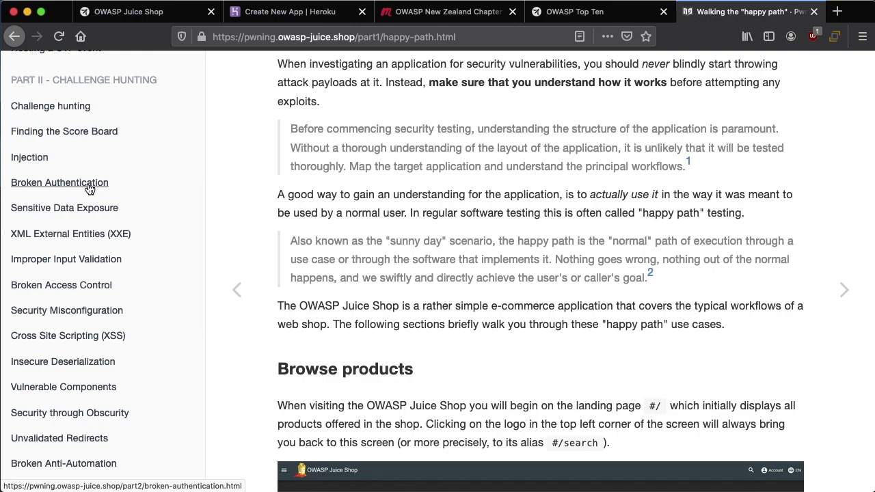
{"action": "left_click", "coordinate": [29, 158]}
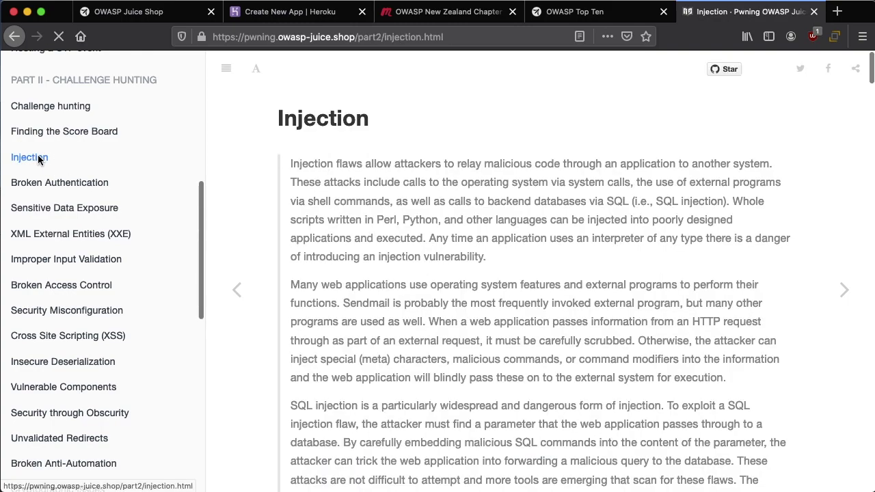
{"action": "scroll", "coordinate": [484, 270], "scroll_direction": "down", "scroll_amount": 1}
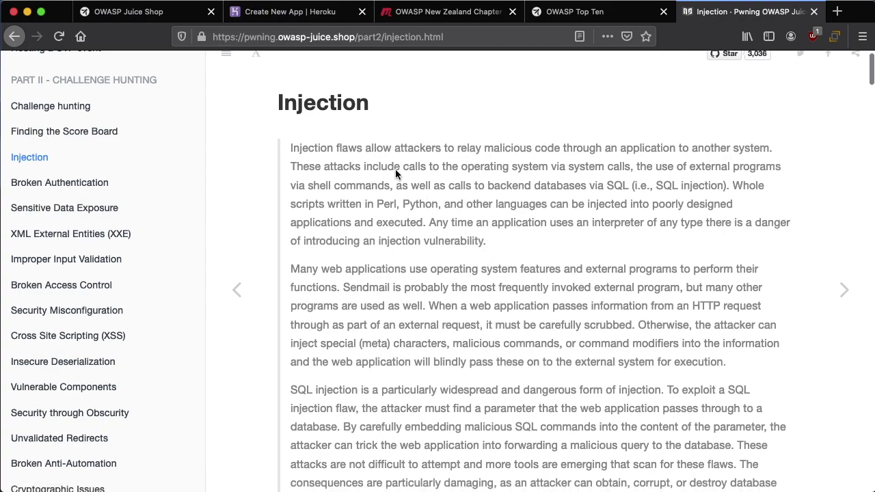
{"action": "scroll", "coordinate": [325, 216], "scroll_direction": "down", "scroll_amount": 10}
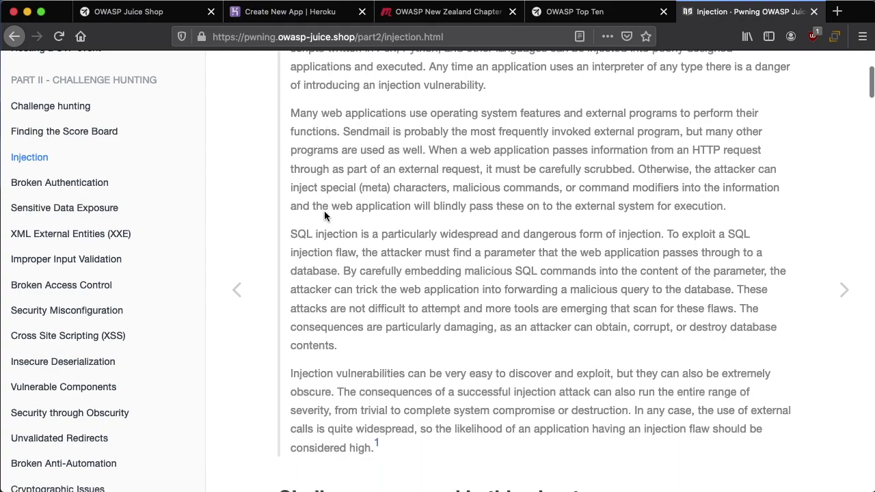
{"action": "scroll", "coordinate": [324, 213], "scroll_direction": "down", "scroll_amount": 5}
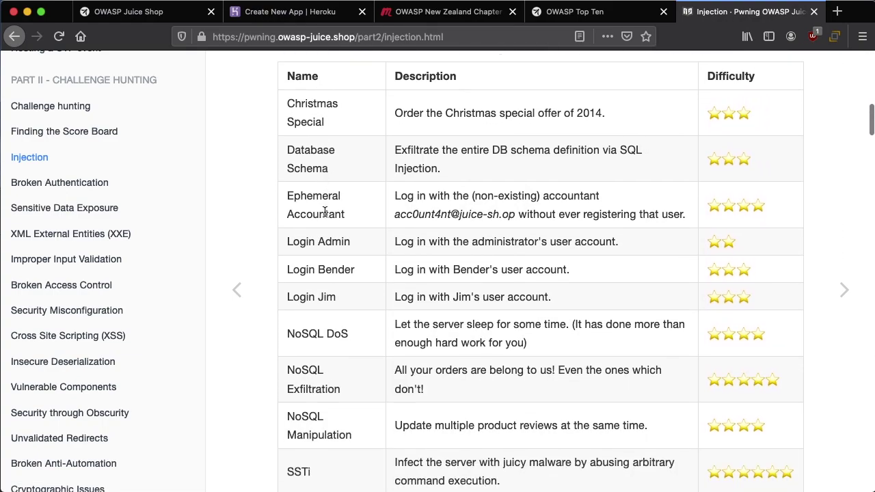
{"action": "scroll", "coordinate": [325, 211], "scroll_direction": "up", "scroll_amount": 2}
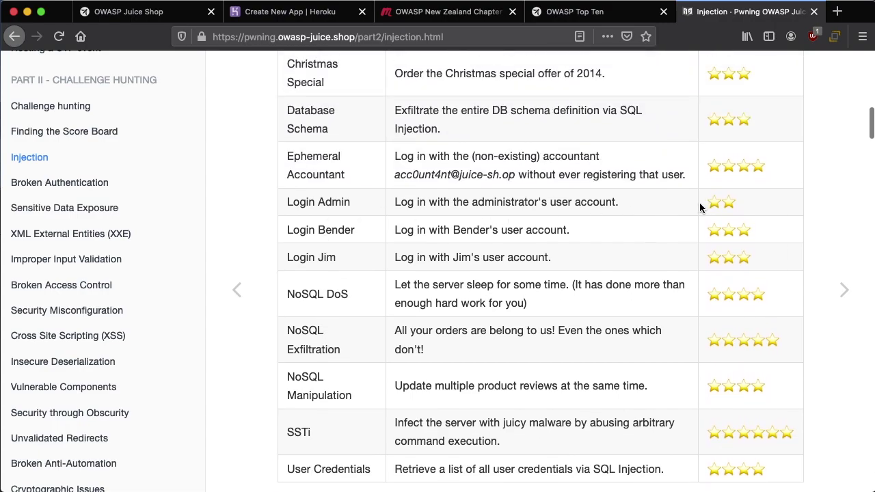
{"action": "scroll", "coordinate": [699, 208], "scroll_direction": "up", "scroll_amount": 1}
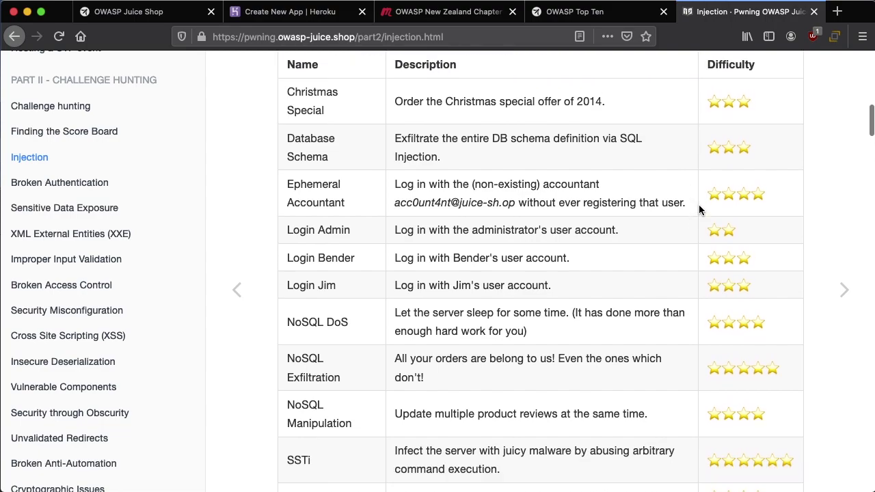
{"action": "scroll", "coordinate": [699, 206], "scroll_direction": "down", "scroll_amount": 1}
{"action": "scroll", "coordinate": [662, 360], "scroll_direction": "up", "scroll_amount": 1}
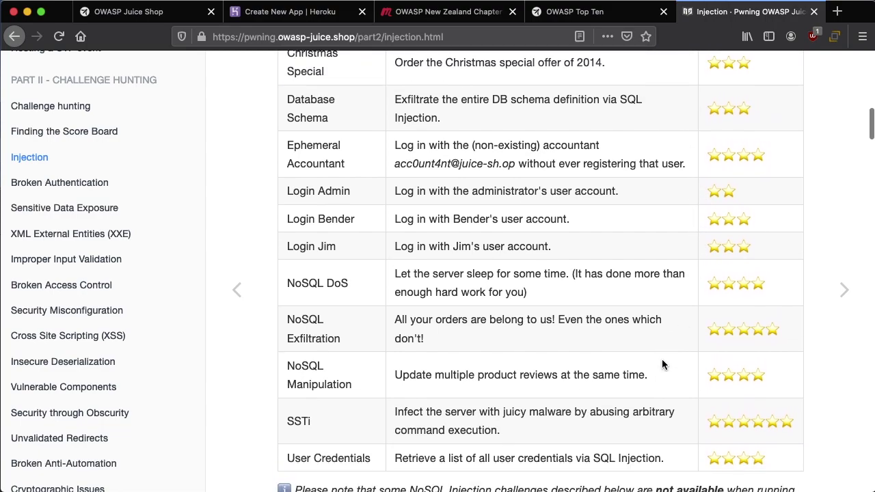
{"action": "scroll", "coordinate": [662, 365], "scroll_direction": "up", "scroll_amount": 2}
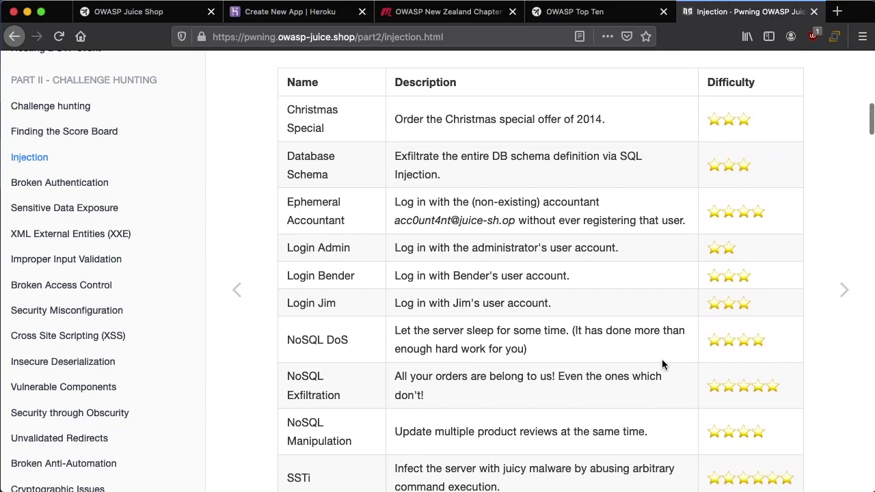
{"action": "scroll", "coordinate": [662, 364], "scroll_direction": "up", "scroll_amount": 1}
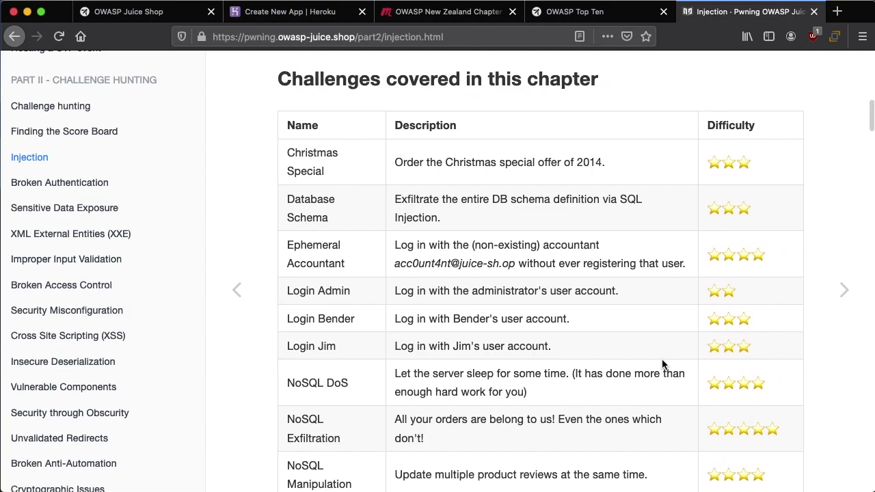
{"action": "scroll", "coordinate": [662, 365], "scroll_direction": "up", "scroll_amount": 5}
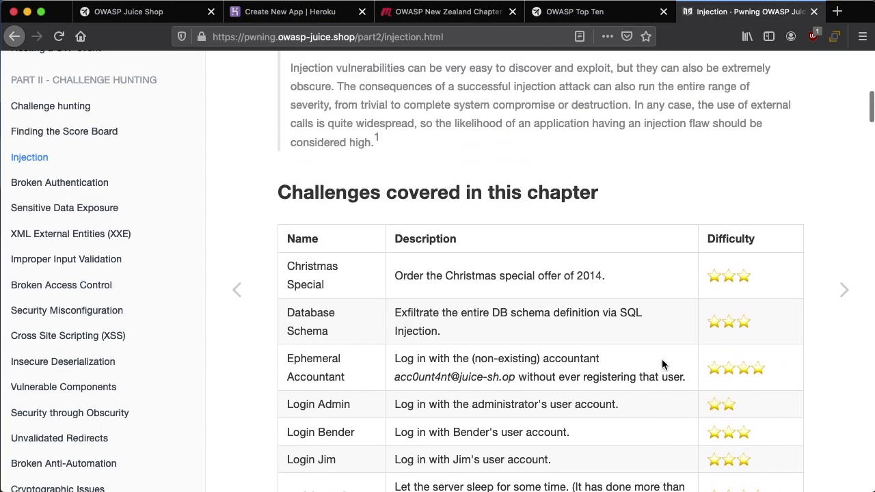
{"action": "scroll", "coordinate": [662, 365], "scroll_direction": "down", "scroll_amount": 6}
{"action": "scroll", "coordinate": [662, 365], "scroll_direction": "down", "scroll_amount": 10}
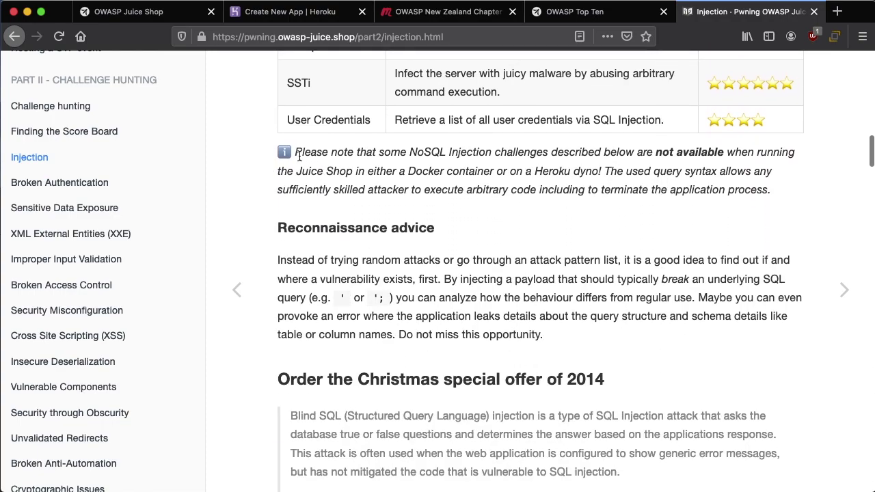
{"action": "left_click_drag", "start_coordinate": [296, 156], "coordinate": [602, 190]}
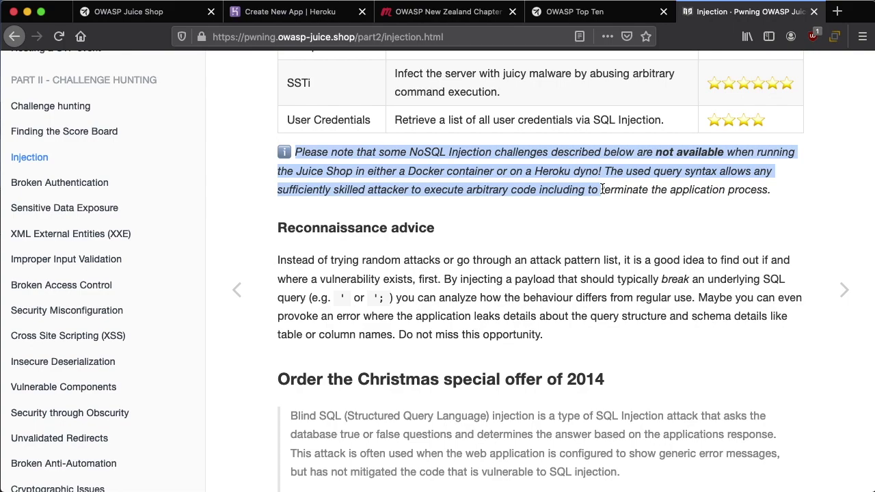
{"action": "scroll", "coordinate": [602, 192], "scroll_direction": "down", "scroll_amount": 2}
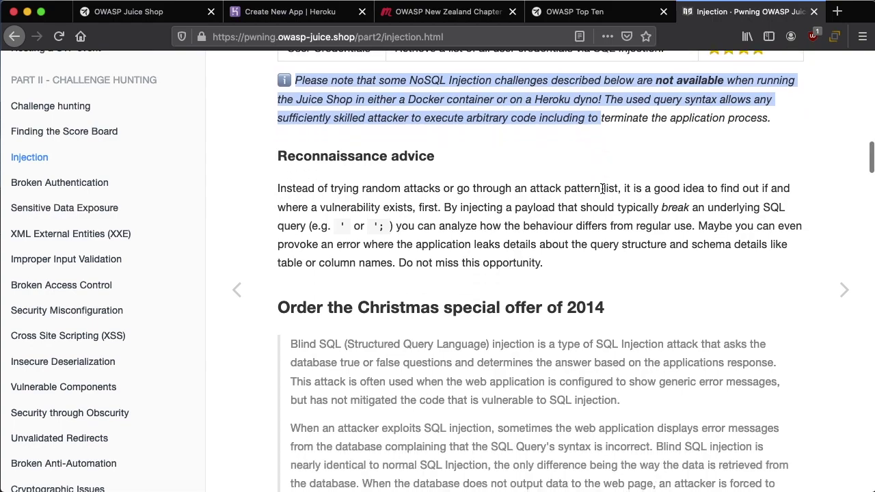
{"action": "scroll", "coordinate": [602, 192], "scroll_direction": "up", "scroll_amount": 2}
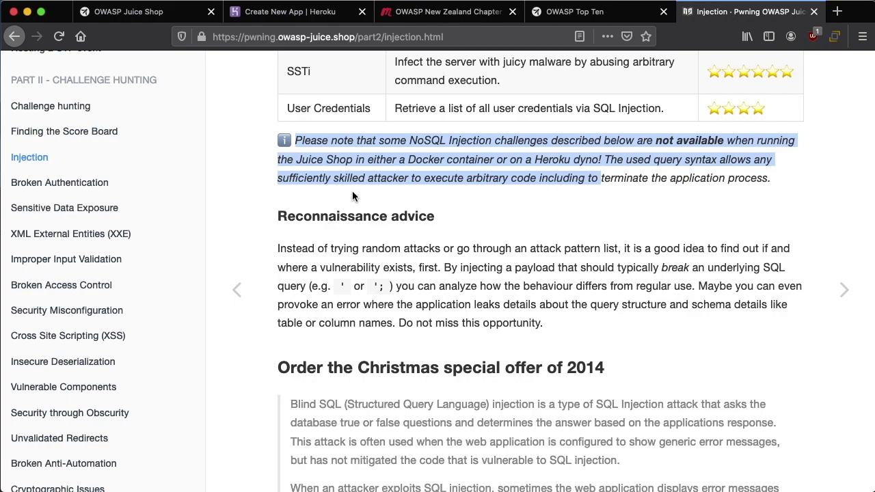
{"action": "scroll", "coordinate": [352, 196], "scroll_direction": "up", "scroll_amount": 5}
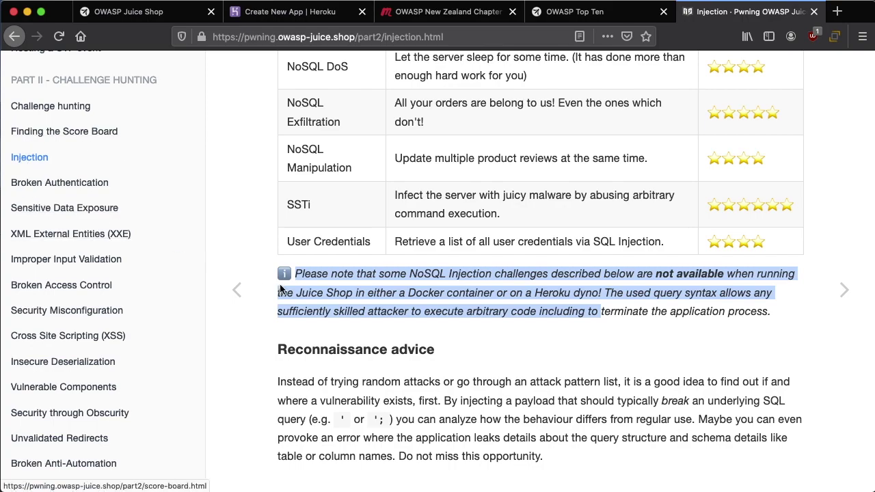
{"action": "scroll", "coordinate": [292, 295], "scroll_direction": "down", "scroll_amount": 5}
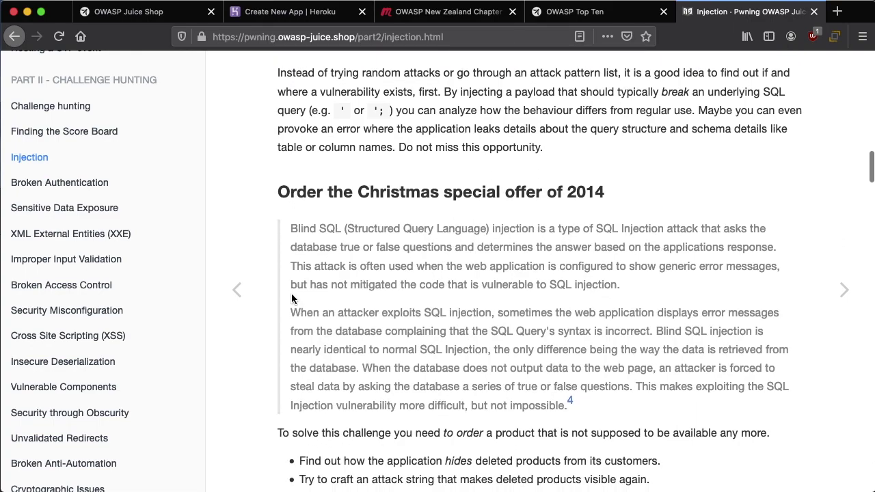
{"action": "scroll", "coordinate": [292, 296], "scroll_direction": "up", "scroll_amount": 10}
{"action": "scroll", "coordinate": [292, 297], "scroll_direction": "up", "scroll_amount": 15}
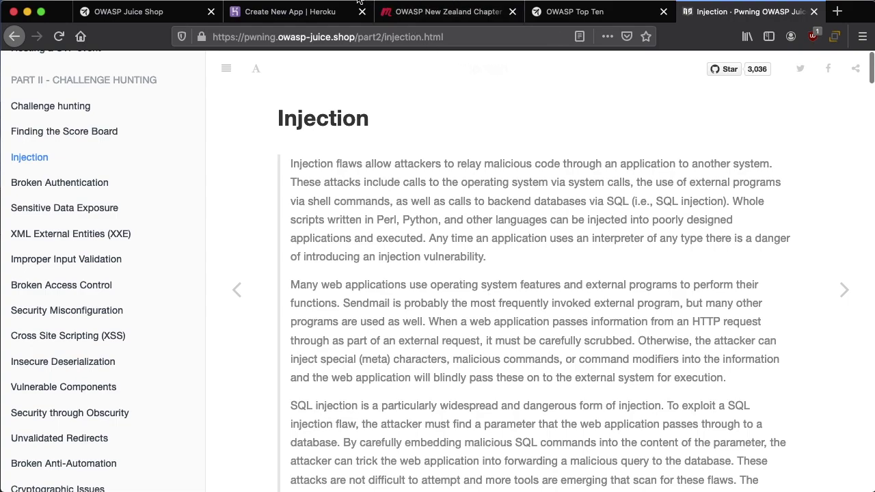
Open the app at pumpkin-surprise-80942.herokuapp.com from Heroku and accept its cookie notice.
{"action": "left_click", "coordinate": [321, 14]}
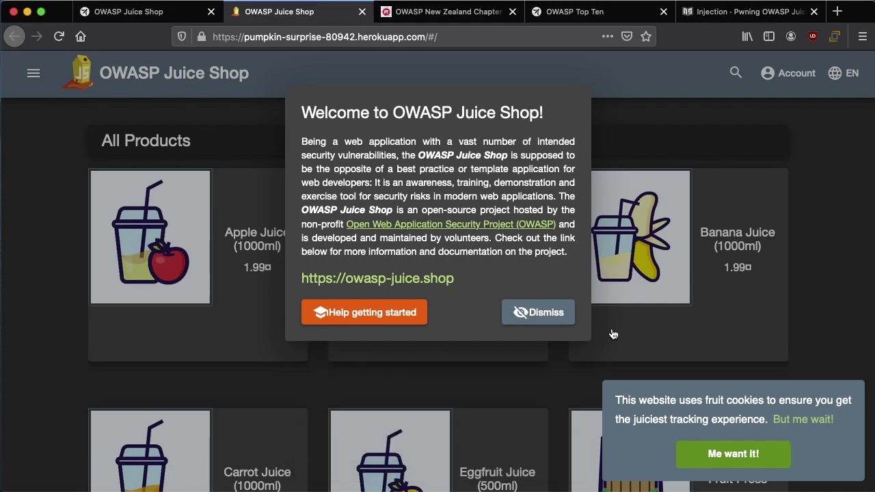
{"action": "left_click", "coordinate": [727, 455]}
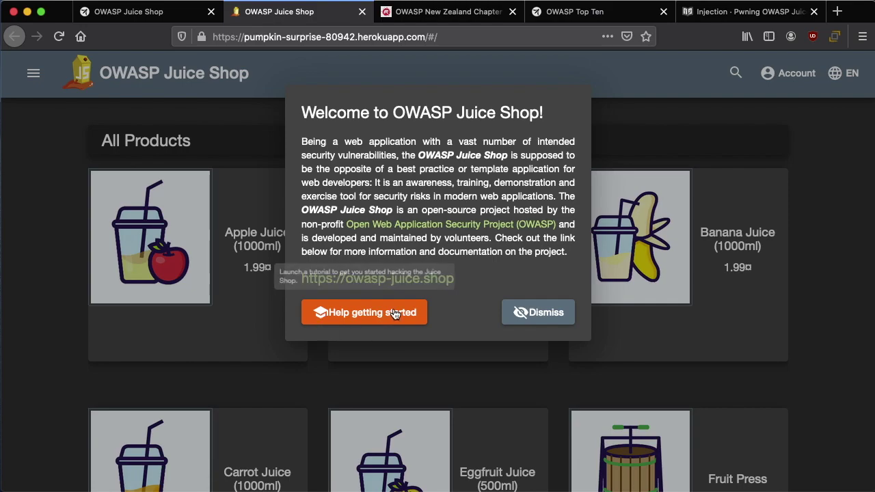
Start the getting-started hacking tutorial from the welcome message.
{"action": "left_click", "coordinate": [339, 318]}
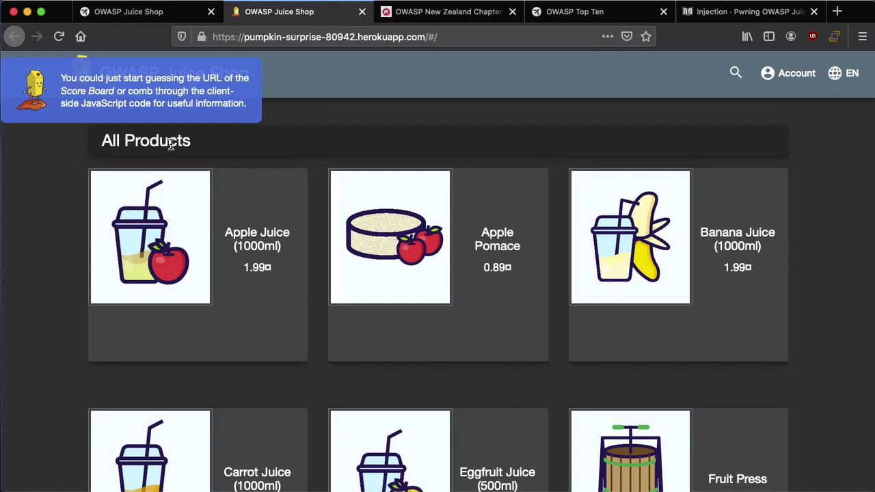
Advance the tutorial hint, then inspect the All Products heading's HTML markup in developer tools.
{"action": "left_click", "coordinate": [148, 120]}
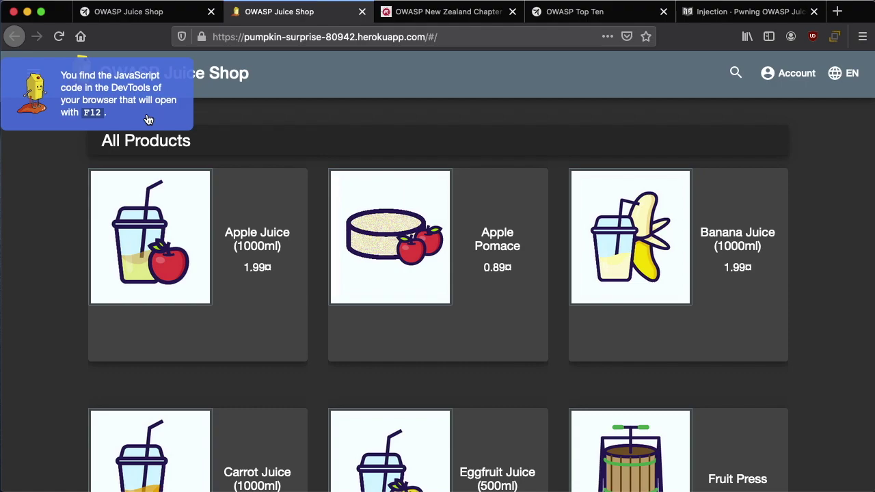
{"action": "left_click", "coordinate": [313, 156]}
{"action": "right_click", "coordinate": [313, 155]}
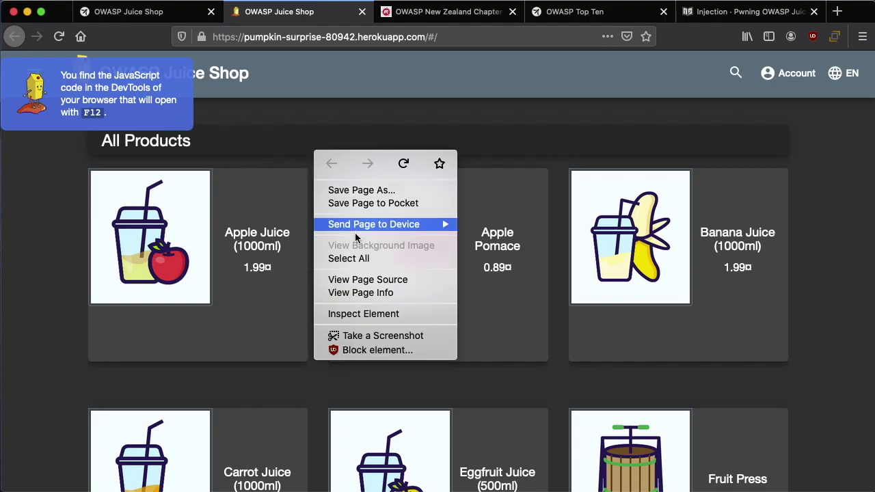
{"action": "left_click", "coordinate": [344, 312]}
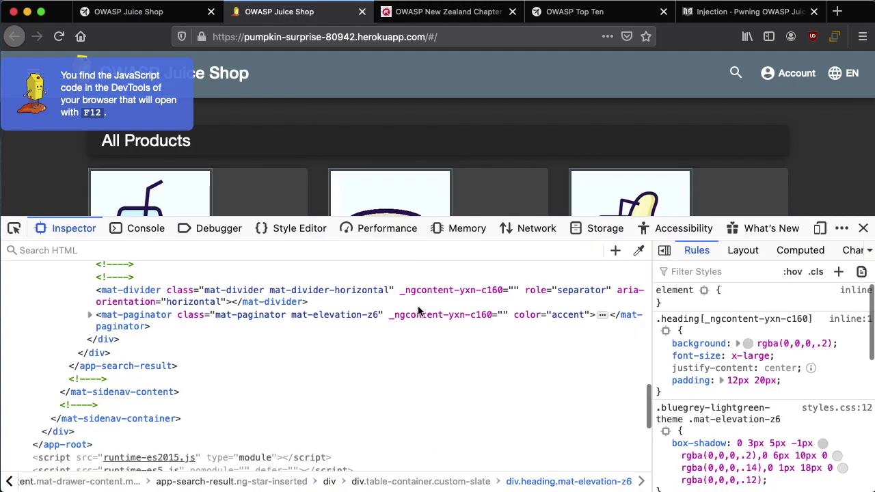
{"action": "scroll", "coordinate": [418, 306], "scroll_direction": "down", "scroll_amount": 3}
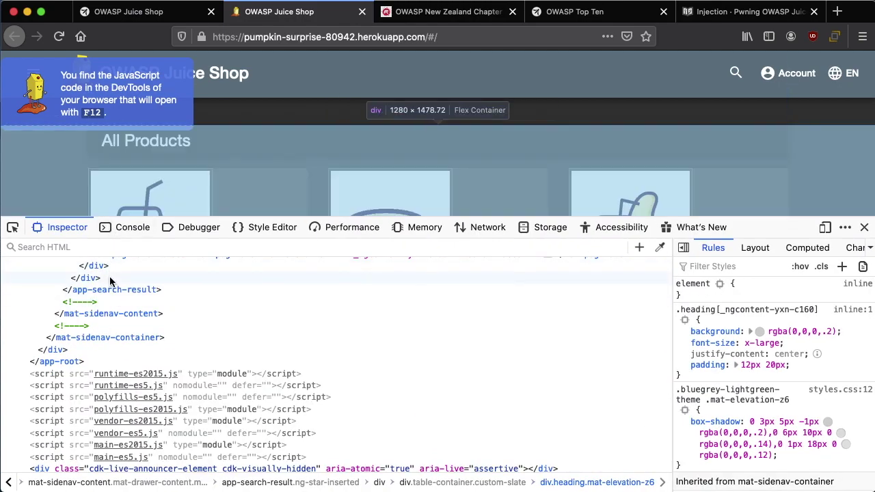
{"action": "scroll", "coordinate": [103, 301], "scroll_direction": "up", "scroll_amount": 10}
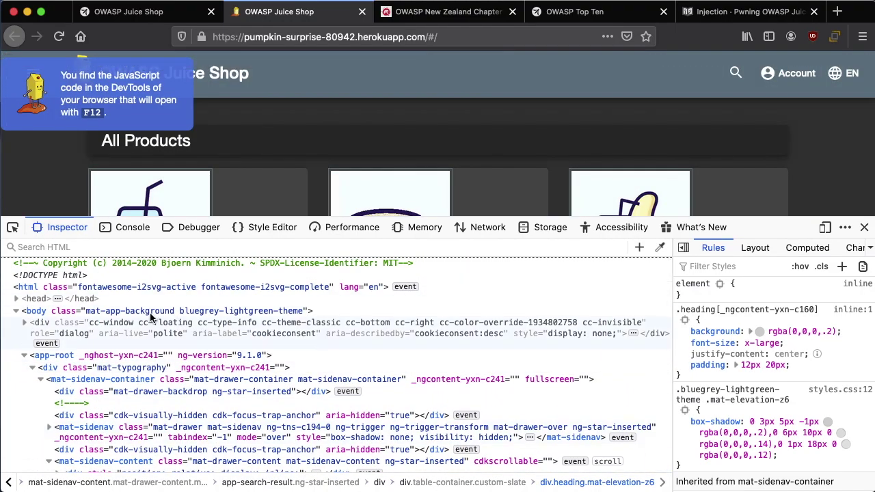
{"action": "scroll", "coordinate": [96, 378], "scroll_direction": "down", "scroll_amount": 1}
{"action": "scroll", "coordinate": [95, 378], "scroll_direction": "down", "scroll_amount": 10}
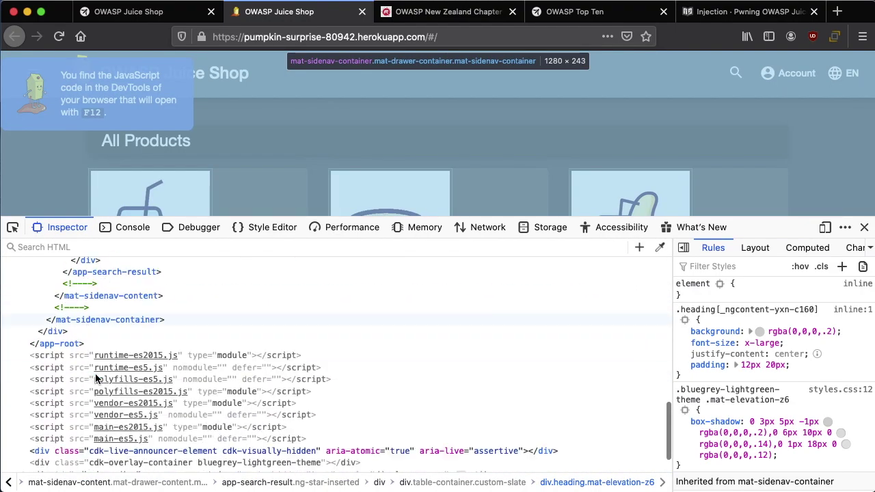
{"action": "scroll", "coordinate": [102, 356], "scroll_direction": "up", "scroll_amount": 10}
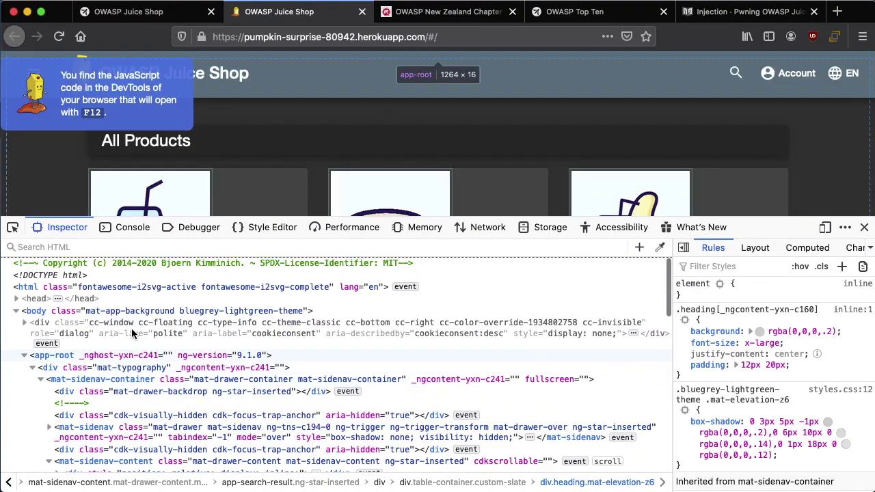
In the Debugger, browse the main, polyfills, runtime, tutorial and vendor es2015 scripts, returning to main-es2015.js.
{"action": "left_click", "coordinate": [191, 228]}
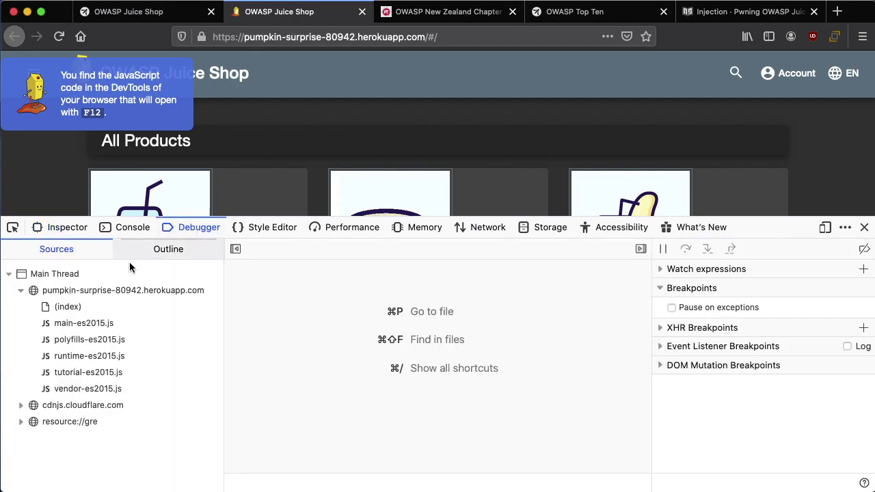
{"action": "left_click", "coordinate": [61, 325]}
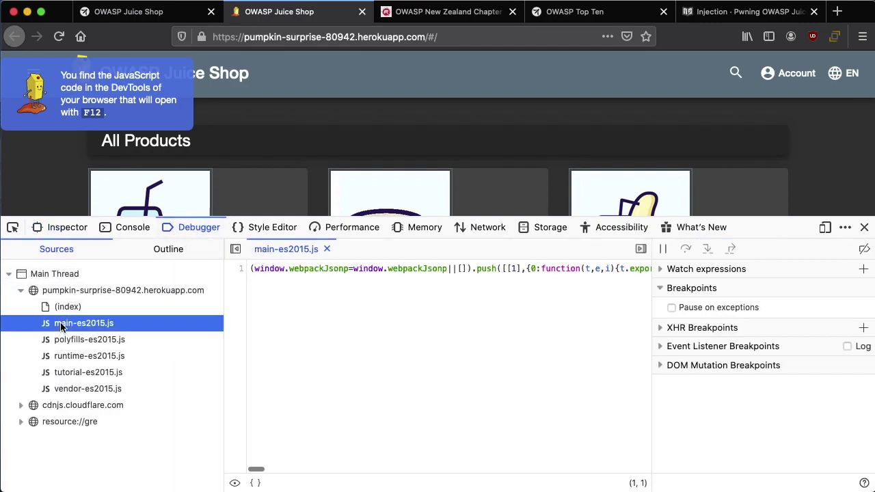
{"action": "left_click", "coordinate": [60, 340]}
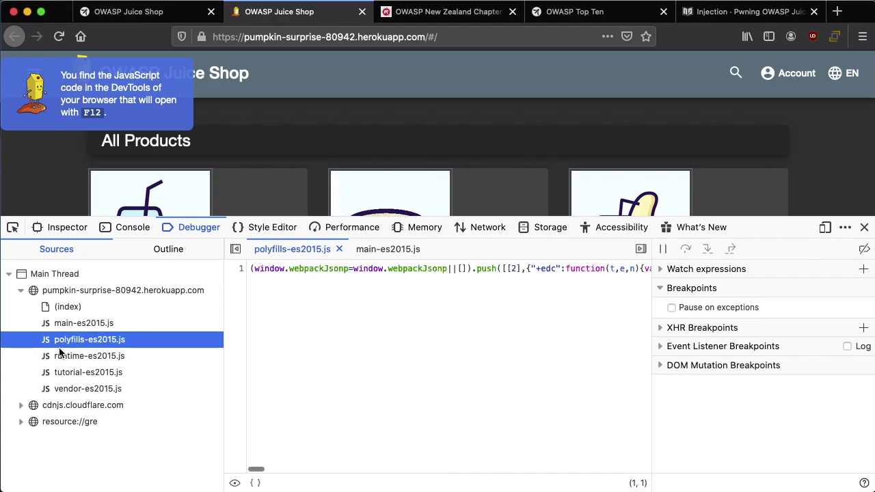
{"action": "left_click", "coordinate": [58, 357]}
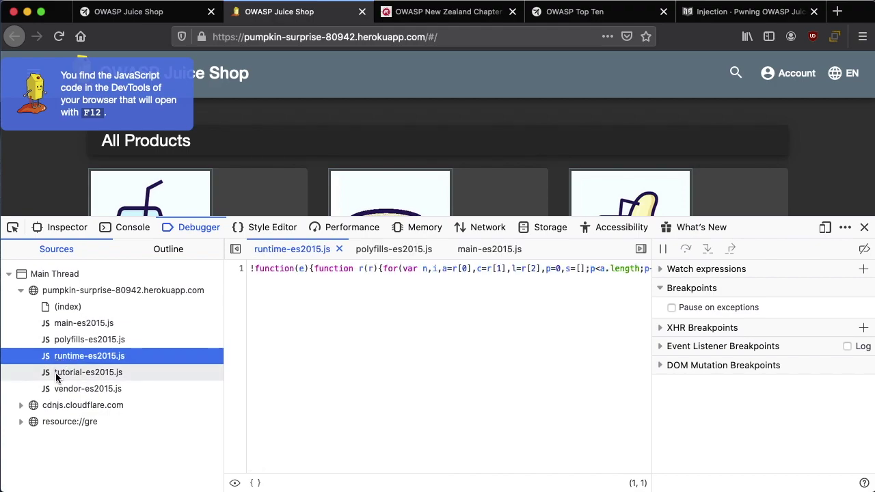
{"action": "left_click", "coordinate": [58, 374]}
{"action": "left_click", "coordinate": [59, 390]}
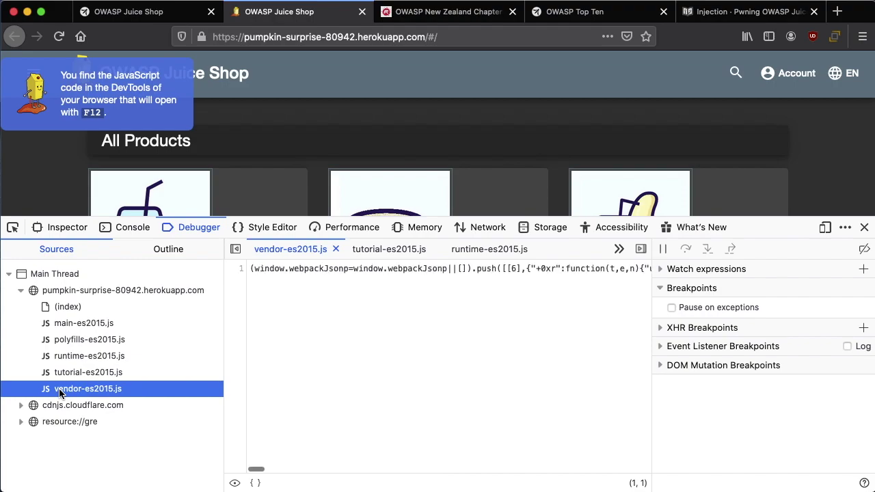
{"action": "left_click", "coordinate": [79, 327]}
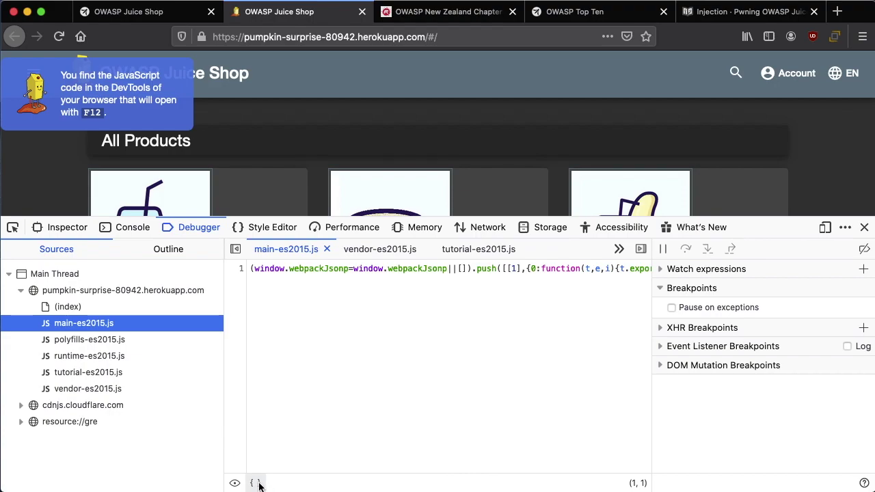
Pretty-print main-es2015.js and collapse the side pane to widen the code view.
{"action": "left_click", "coordinate": [257, 483]}
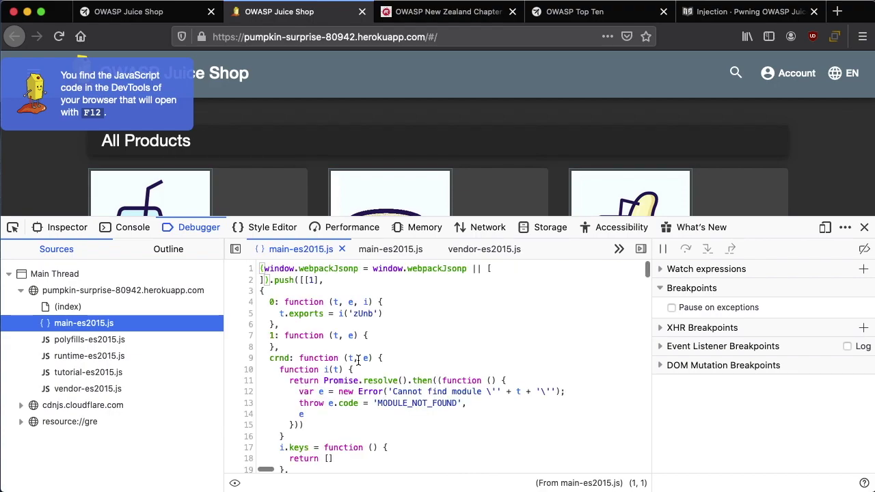
{"action": "scroll", "coordinate": [357, 361], "scroll_direction": "down", "scroll_amount": 5}
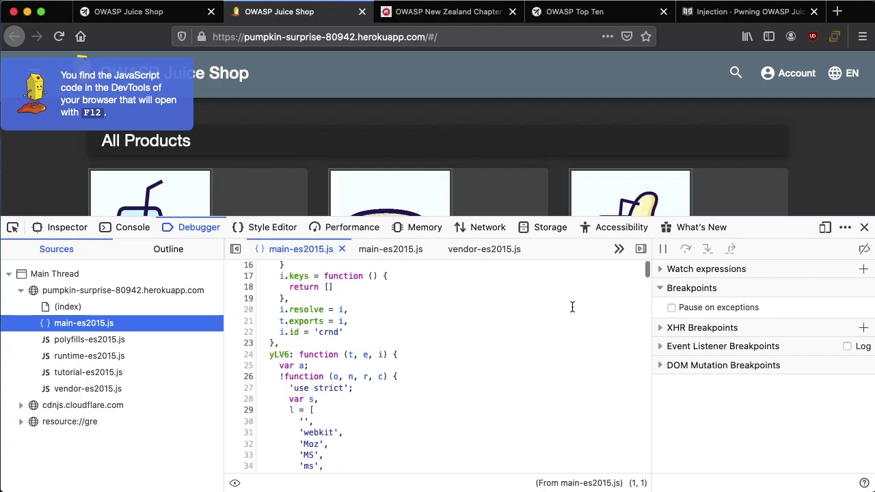
{"action": "left_click", "coordinate": [640, 250]}
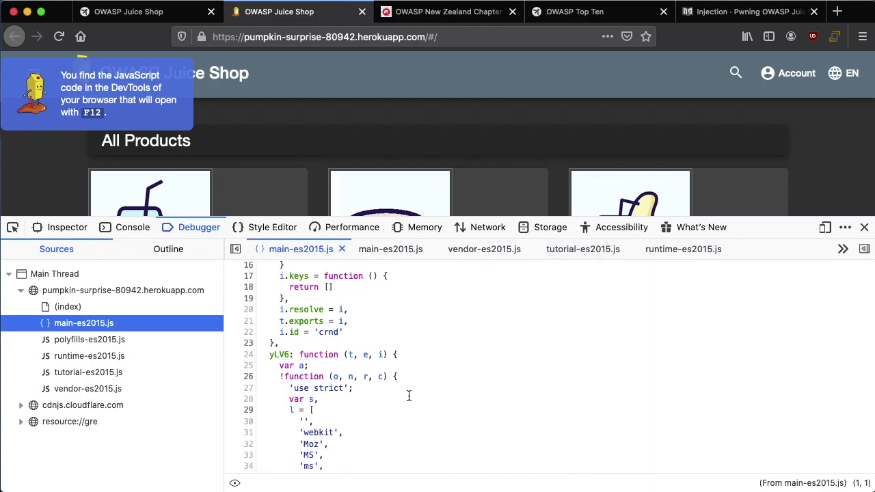
{"action": "scroll", "coordinate": [408, 397], "scroll_direction": "down", "scroll_amount": 4}
{"action": "scroll", "coordinate": [408, 396], "scroll_direction": "down", "scroll_amount": 12}
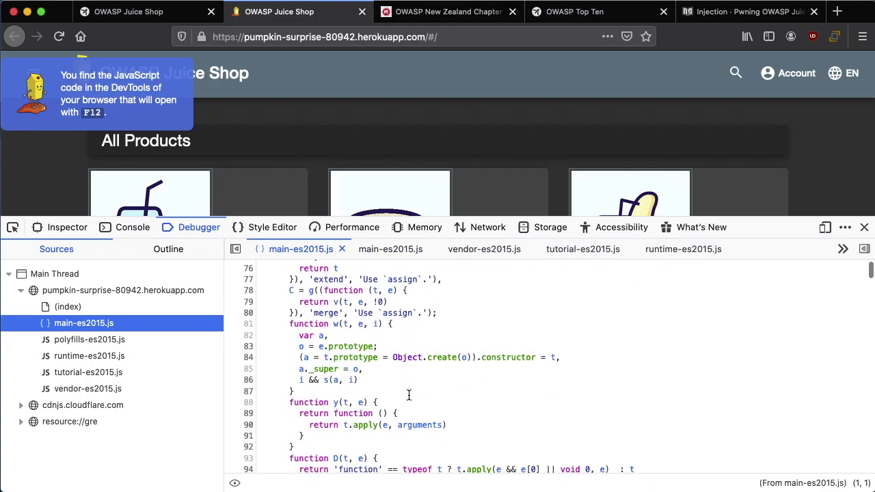
{"action": "left_click", "coordinate": [427, 357]}
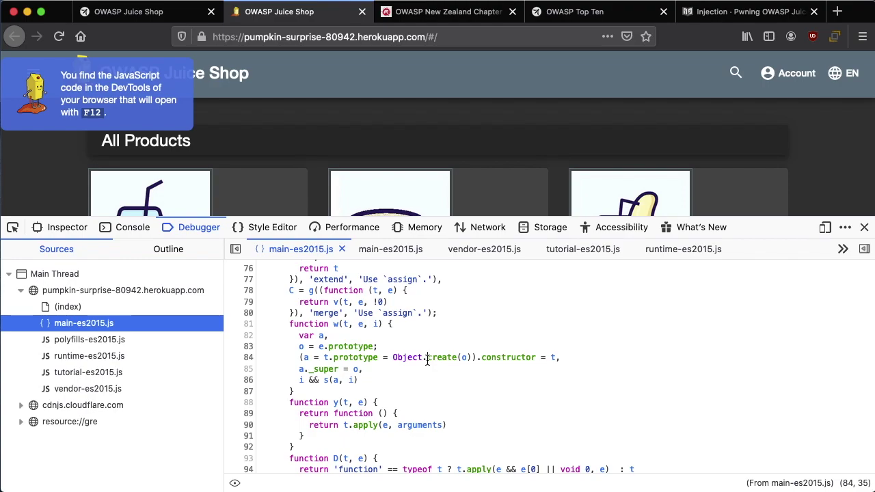
Search main-es2015.js for 'score' and try loading app-score-board in the address bar.
{"action": "key", "text": "super+f"}
{"action": "type", "text": "score"}
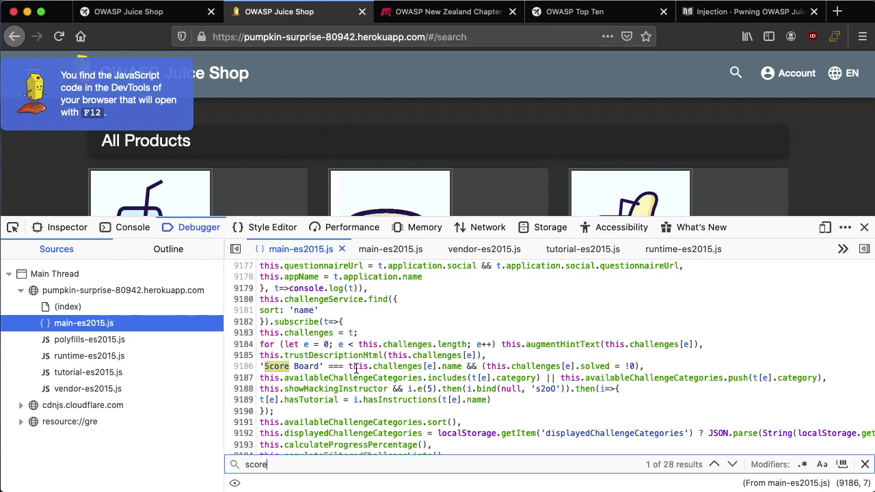
{"action": "key", "text": "Return"}
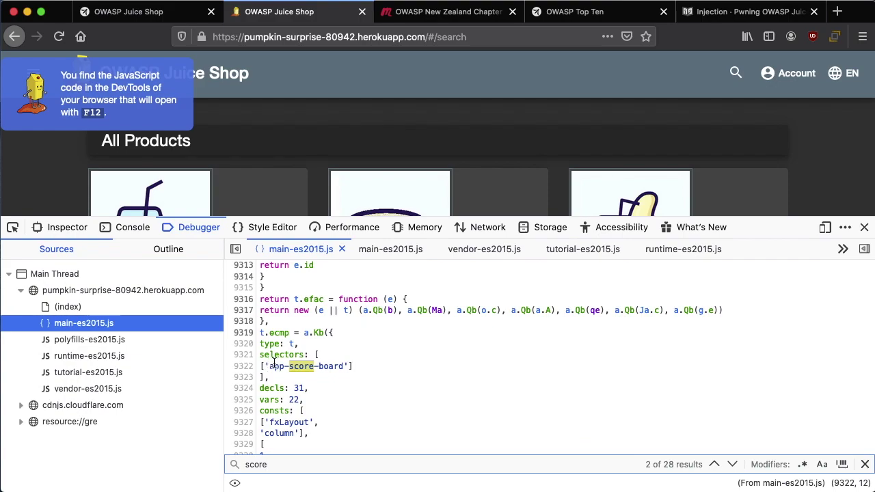
{"action": "left_click_drag", "start_coordinate": [271, 366], "coordinate": [345, 368]}
{"action": "key", "text": "super+c"}
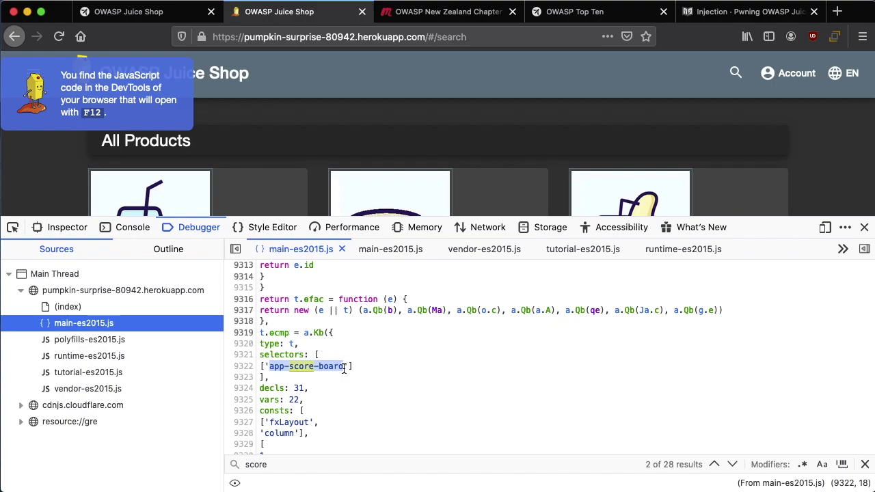
{"action": "double_click", "coordinate": [450, 37]}
{"action": "key", "text": "super+v"}
{"action": "key", "text": "Return"}
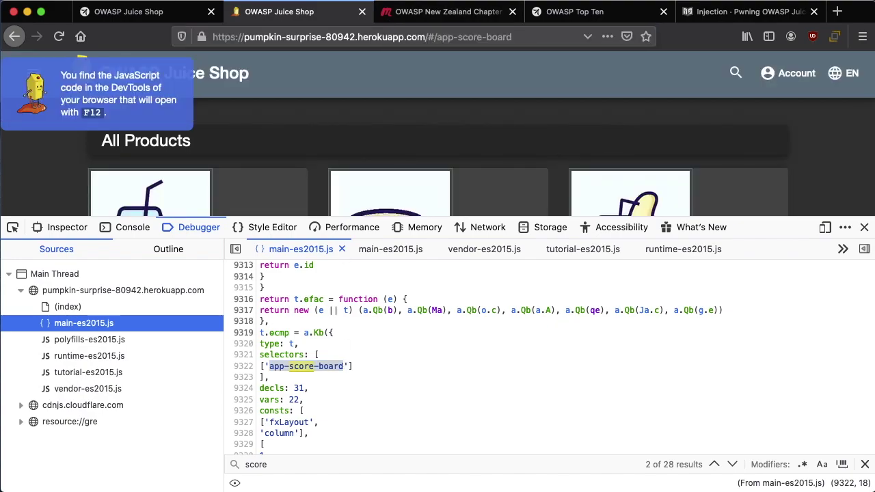
Find the 'score-board' route definition in the source and select its name.
{"action": "left_click", "coordinate": [296, 366]}
{"action": "key", "text": "super+g"}
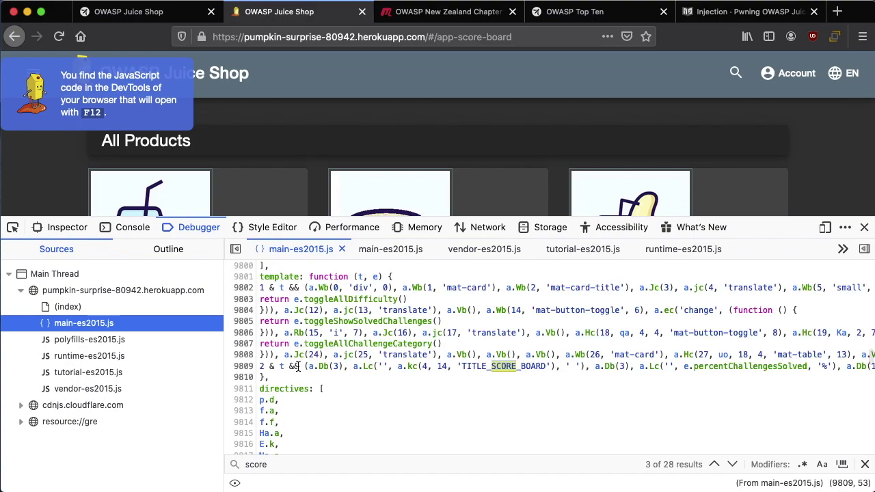
{"action": "key", "text": "super+g"}
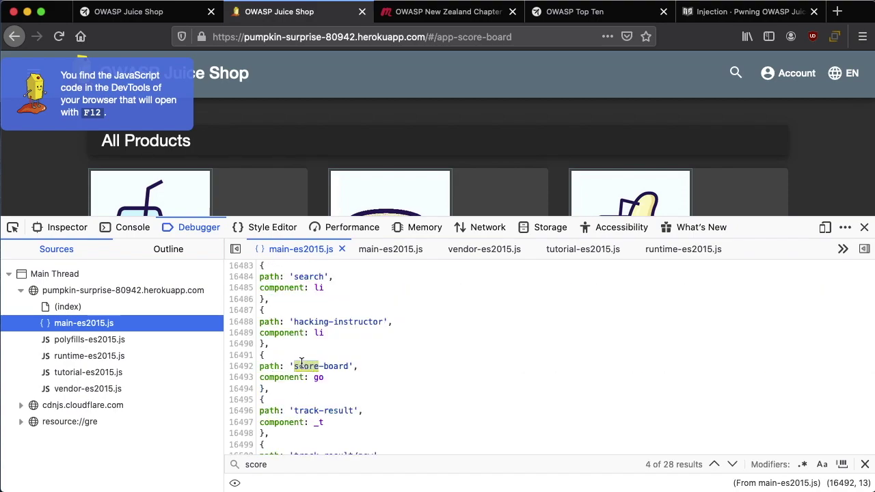
{"action": "scroll", "coordinate": [312, 349], "scroll_direction": "up", "scroll_amount": 2}
{"action": "scroll", "coordinate": [318, 331], "scroll_direction": "up", "scroll_amount": 2}
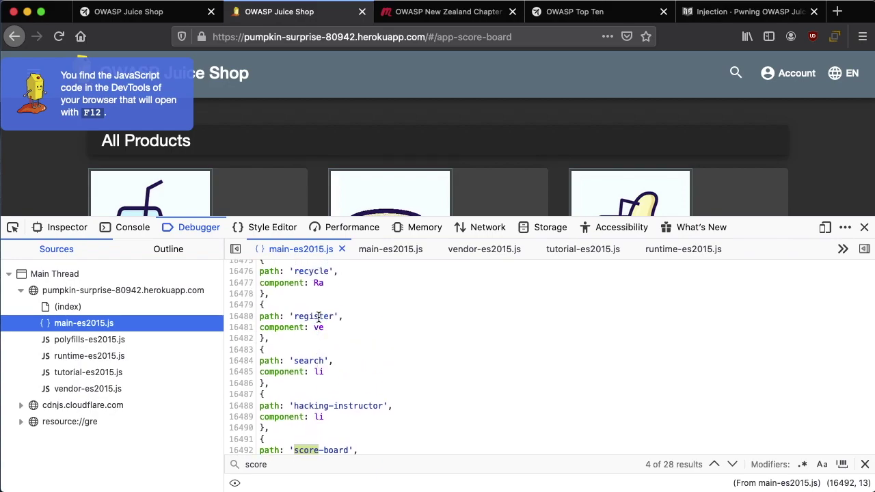
{"action": "scroll", "coordinate": [318, 316], "scroll_direction": "down", "scroll_amount": 4}
{"action": "scroll", "coordinate": [318, 316], "scroll_direction": "down", "scroll_amount": 1}
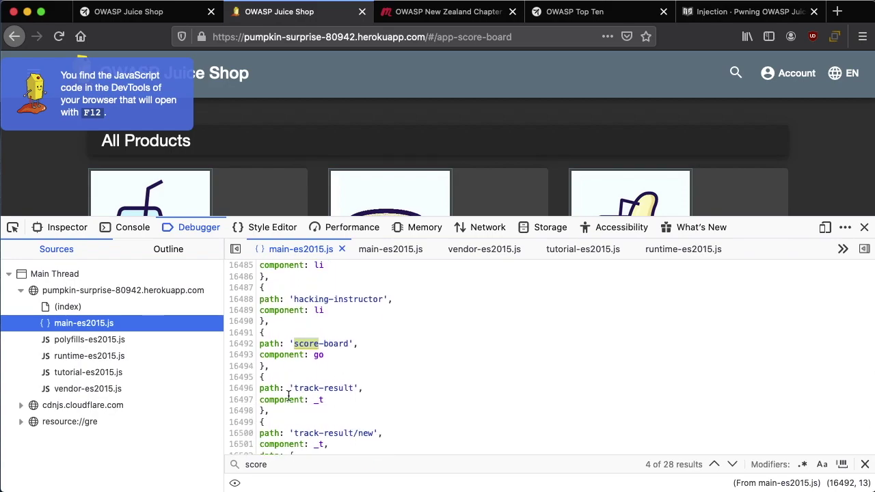
{"action": "left_click_drag", "start_coordinate": [294, 344], "coordinate": [347, 340]}
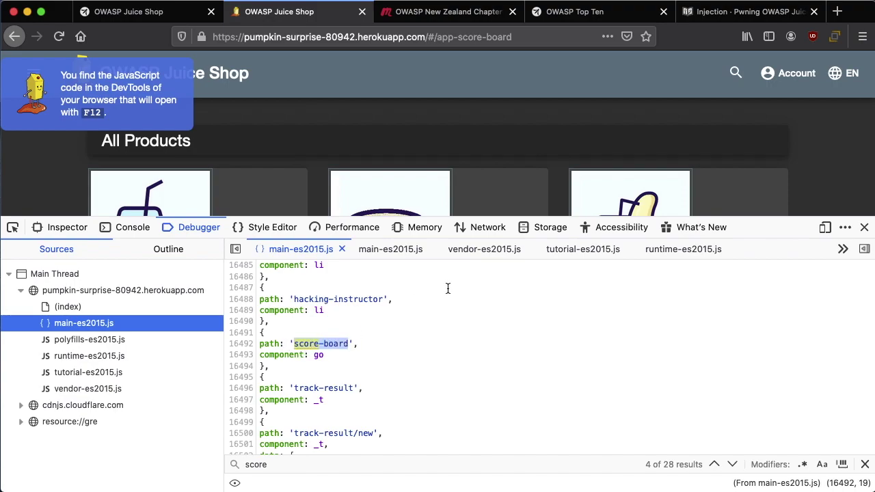
Load the #/score-board URL to solve the Score Board challenge, then close DevTools.
{"action": "left_click", "coordinate": [438, 39]}
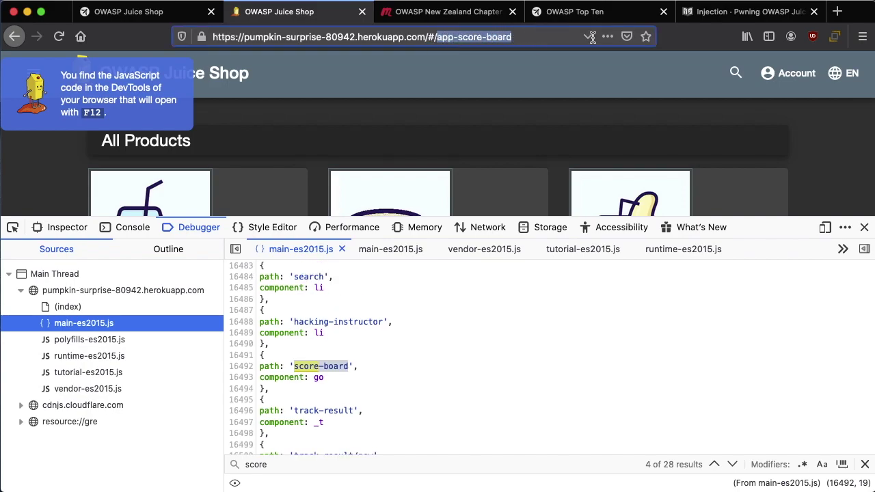
{"action": "key", "text": "Delete"}
{"action": "key", "text": "Delete"}
{"action": "key", "text": "Delete"}
{"action": "key", "text": "Delete"}
{"action": "key", "text": "Return"}
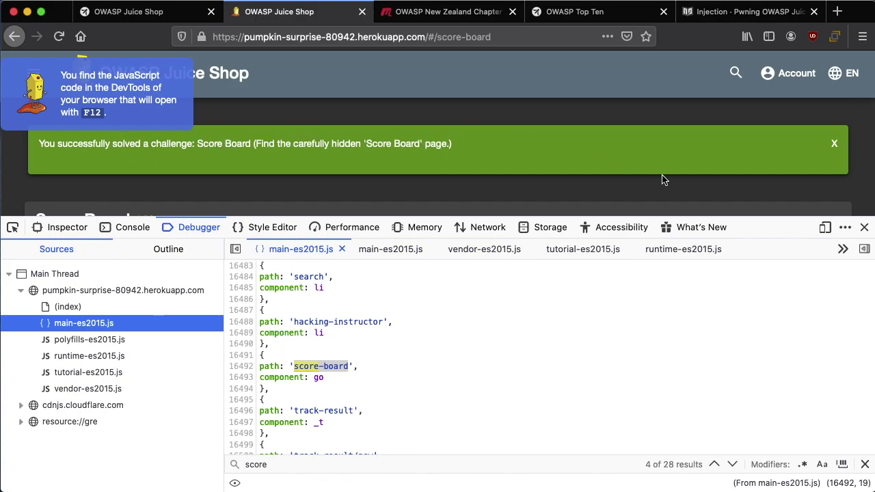
{"action": "left_click", "coordinate": [864, 229]}
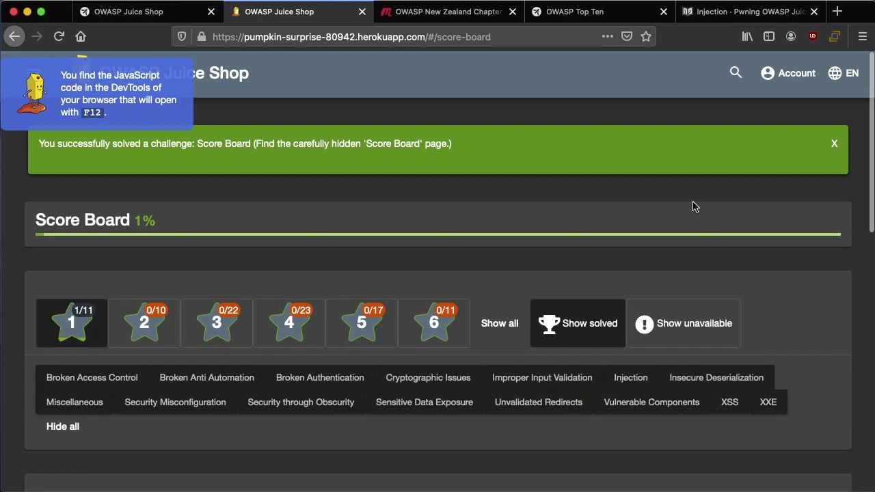
{"action": "scroll", "coordinate": [541, 219], "scroll_direction": "down", "scroll_amount": 1}
{"action": "scroll", "coordinate": [541, 219], "scroll_direction": "up", "scroll_amount": 1}
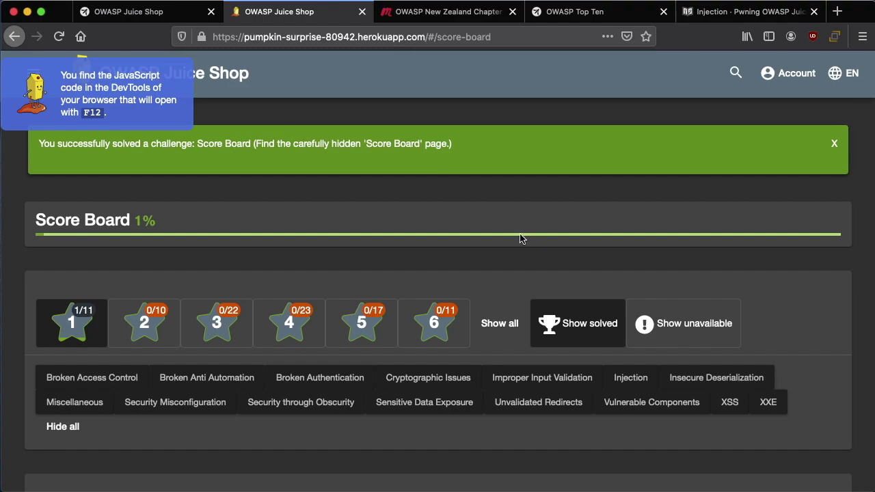
{"action": "scroll", "coordinate": [477, 289], "scroll_direction": "down", "scroll_amount": 1}
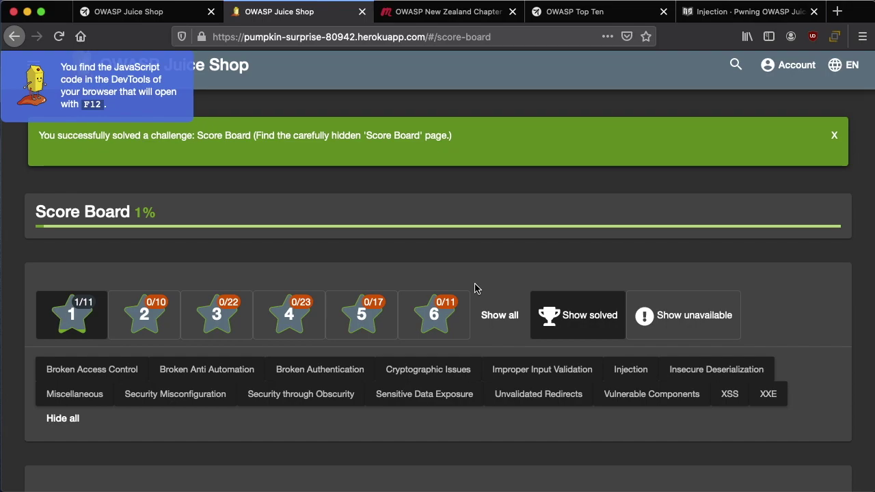
{"action": "scroll", "coordinate": [476, 288], "scroll_direction": "down", "scroll_amount": 3}
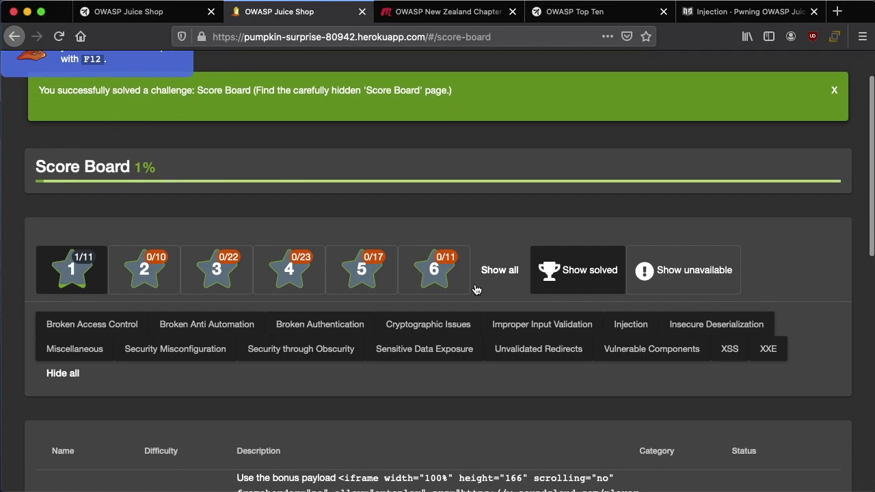
{"action": "scroll", "coordinate": [477, 289], "scroll_direction": "down", "scroll_amount": 10}
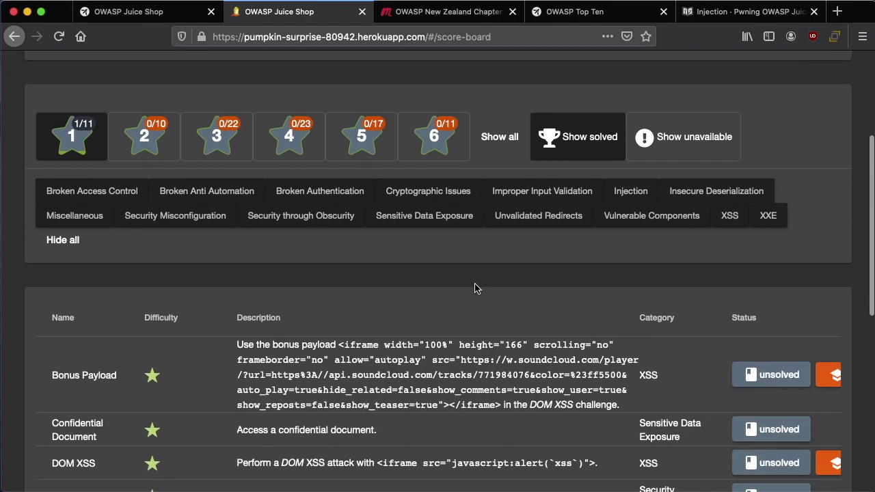
{"action": "scroll", "coordinate": [476, 288], "scroll_direction": "down", "scroll_amount": 3}
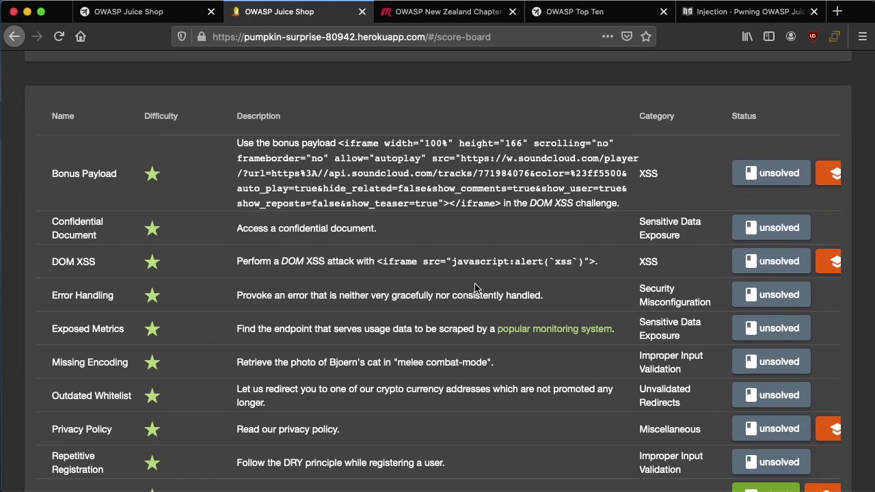
{"action": "scroll", "coordinate": [476, 289], "scroll_direction": "down", "scroll_amount": 5}
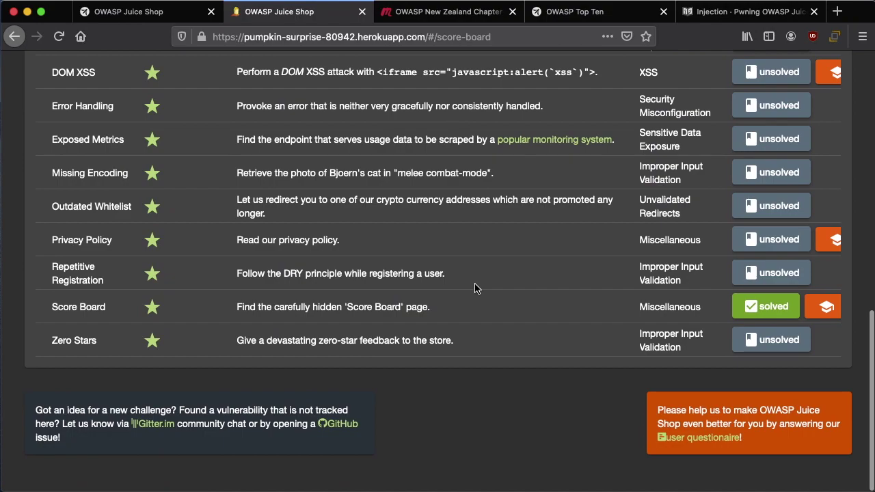
{"action": "scroll", "coordinate": [476, 289], "scroll_direction": "up", "scroll_amount": 6}
{"action": "scroll", "coordinate": [477, 289], "scroll_direction": "up", "scroll_amount": 14}
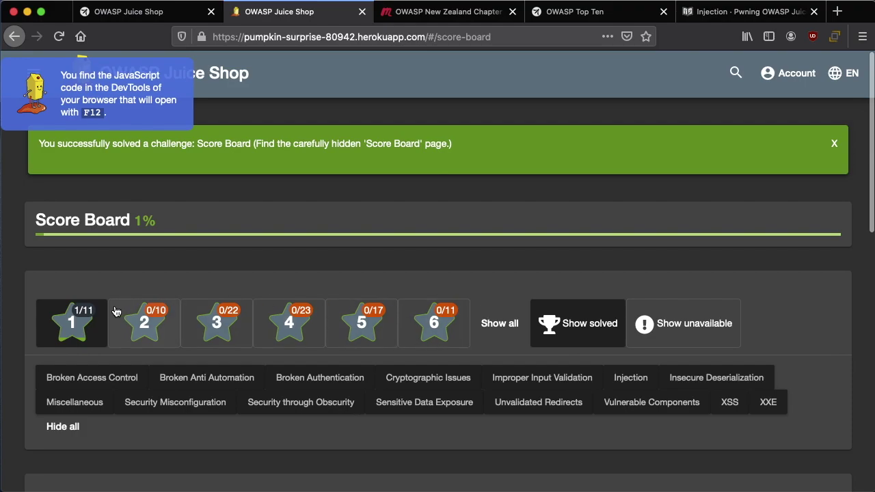
{"action": "left_click", "coordinate": [138, 334]}
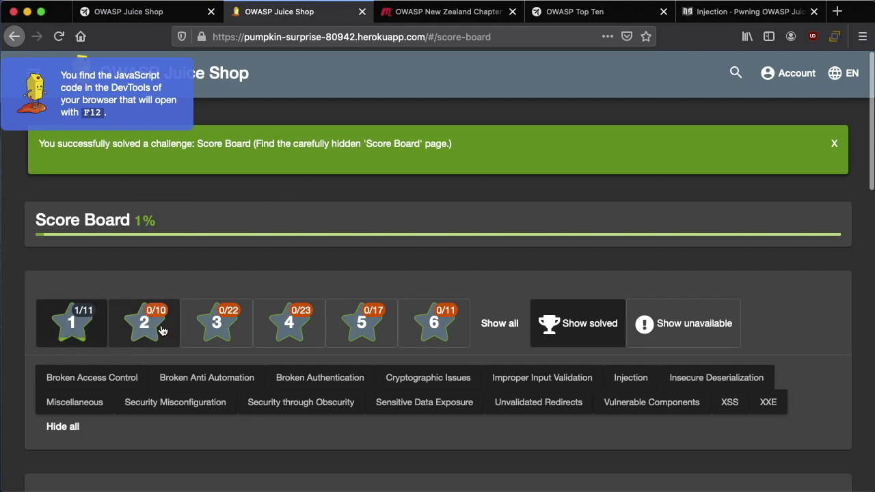
{"action": "scroll", "coordinate": [163, 331], "scroll_direction": "down", "scroll_amount": 4}
{"action": "scroll", "coordinate": [163, 331], "scroll_direction": "down", "scroll_amount": 10}
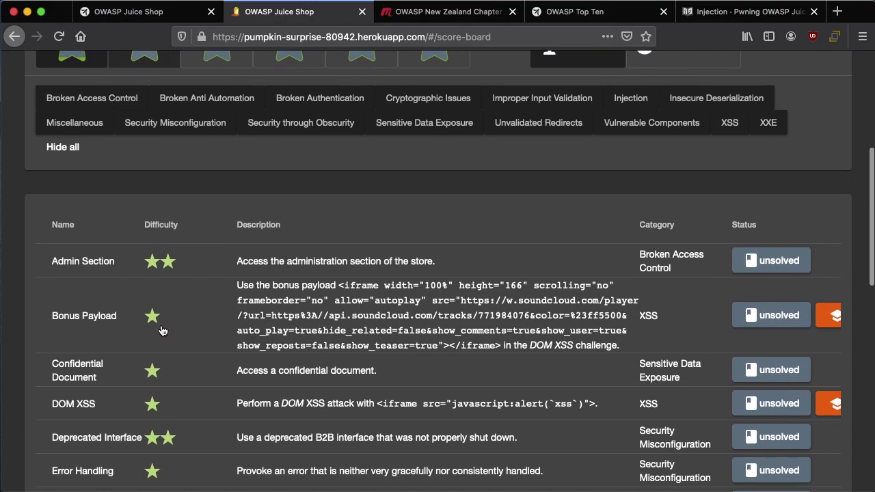
{"action": "scroll", "coordinate": [163, 331], "scroll_direction": "down", "scroll_amount": 8}
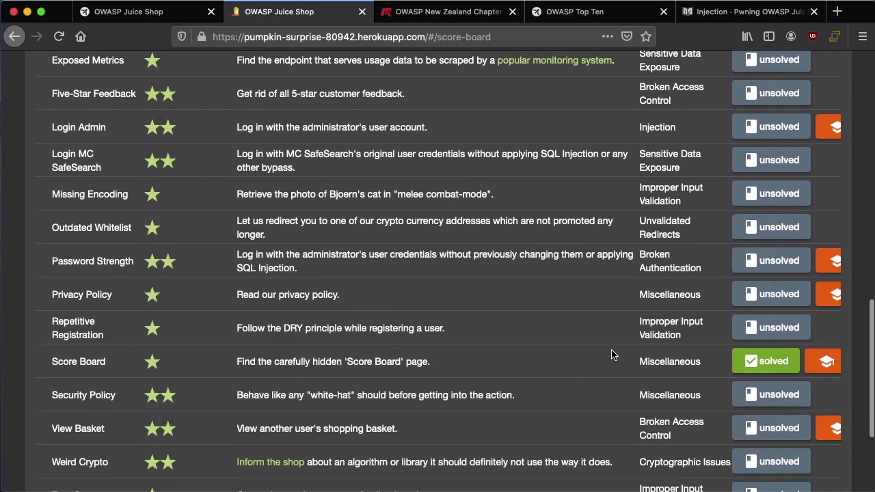
{"action": "scroll", "coordinate": [814, 332], "scroll_direction": "down", "scroll_amount": 4}
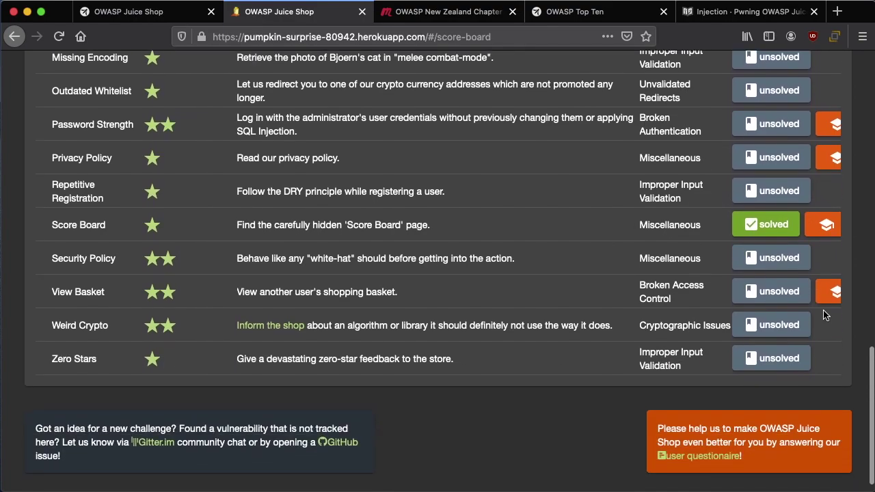
{"action": "scroll", "coordinate": [829, 307], "scroll_direction": "up", "scroll_amount": 12}
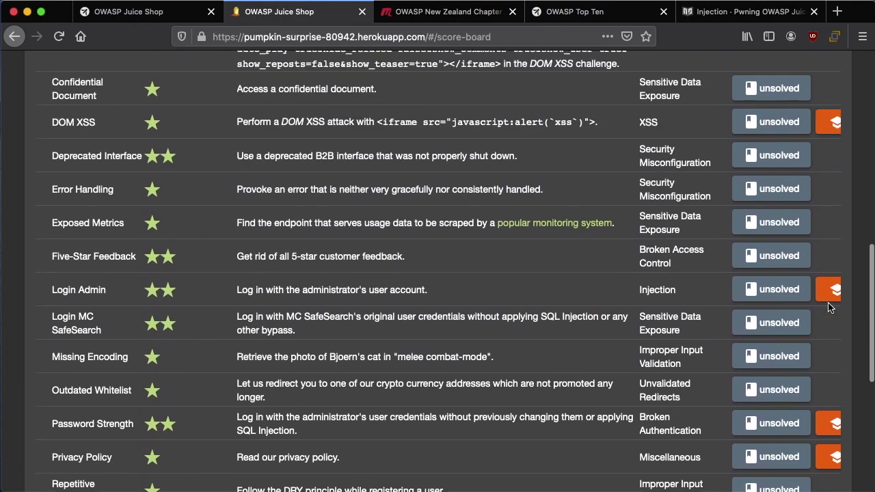
{"action": "scroll", "coordinate": [829, 308], "scroll_direction": "up", "scroll_amount": 1}
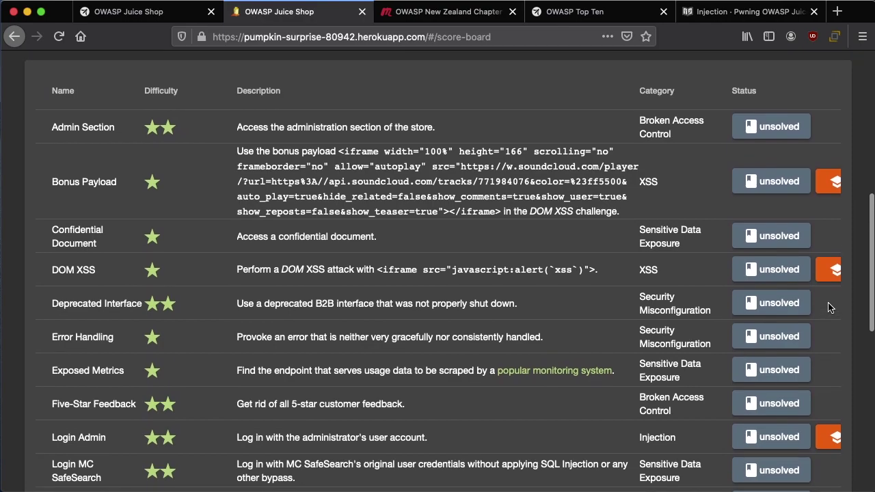
{"action": "scroll", "coordinate": [368, 317], "scroll_direction": "up", "scroll_amount": 1}
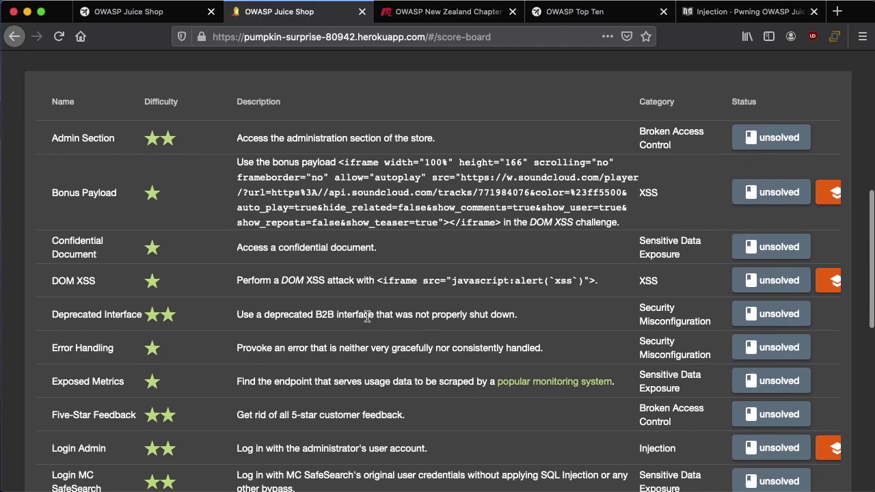
{"action": "scroll", "coordinate": [368, 317], "scroll_direction": "up", "scroll_amount": 1}
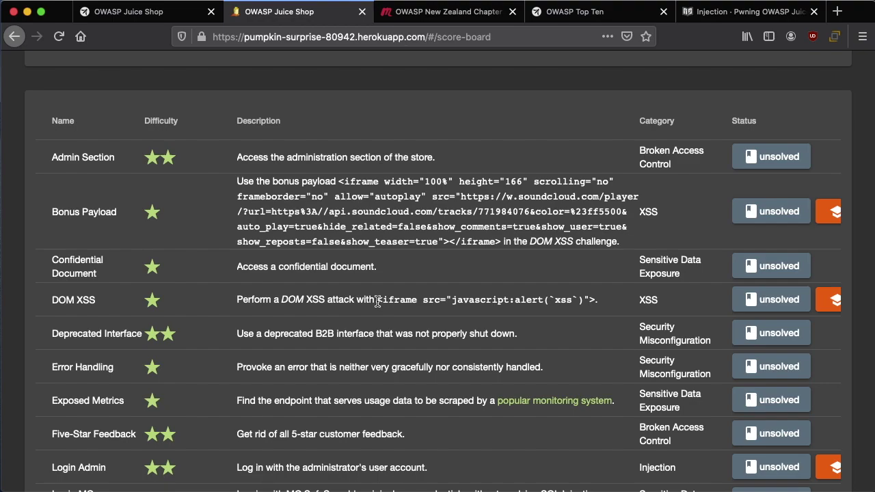
{"action": "scroll", "coordinate": [271, 299], "scroll_direction": "down", "scroll_amount": 3}
{"action": "double_click", "coordinate": [287, 239]}
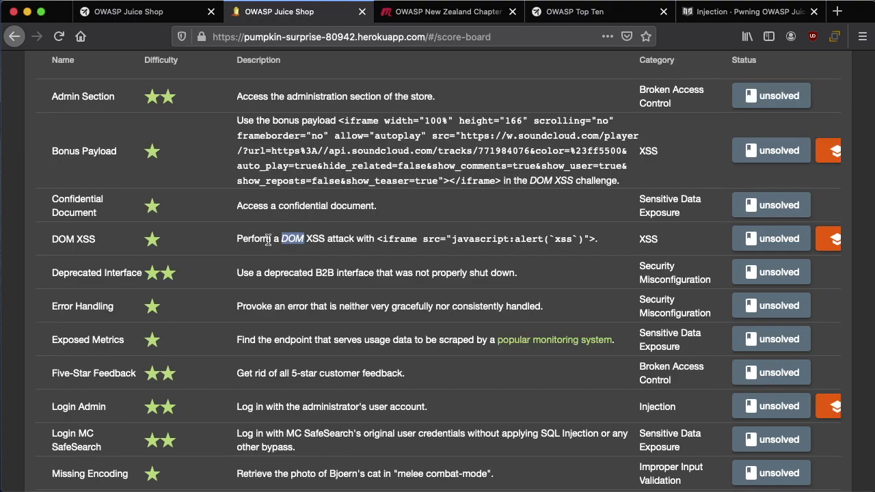
{"action": "double_click", "coordinate": [317, 239]}
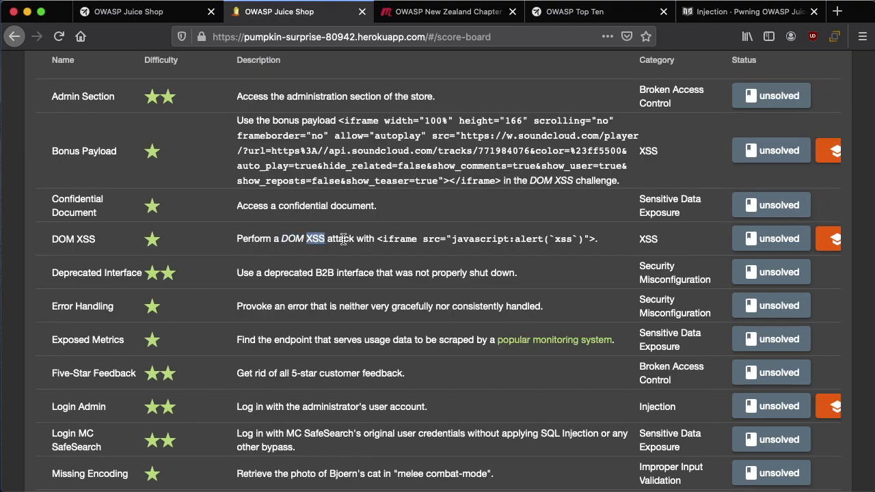
{"action": "left_click_drag", "start_coordinate": [376, 240], "coordinate": [597, 240]}
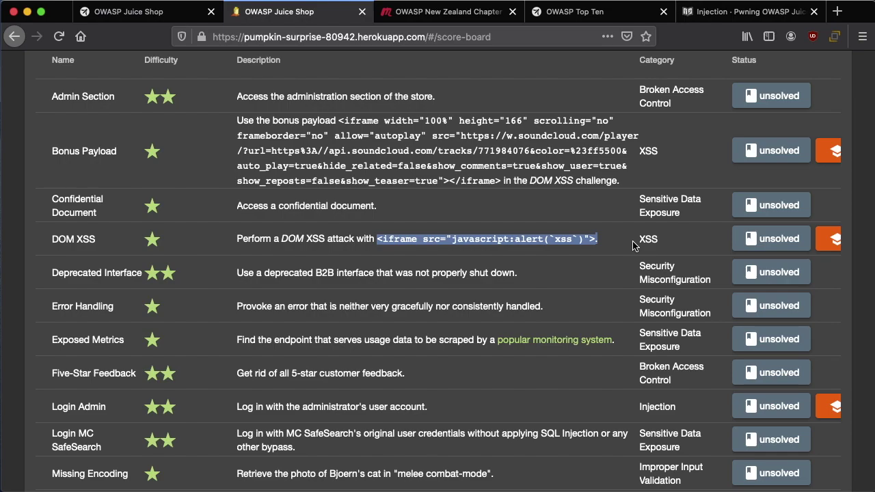
{"action": "left_click", "coordinate": [596, 239]}
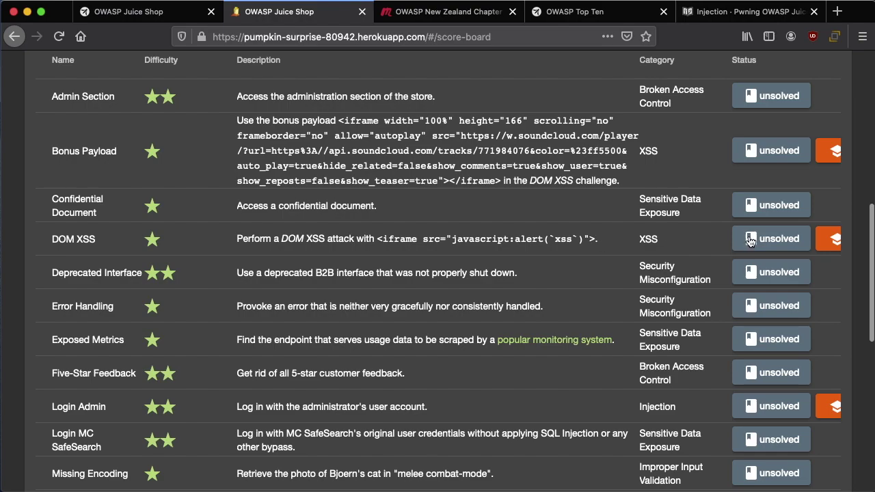
Start the DOM XSS tutorial and search the products for 'owasp'.
{"action": "left_click", "coordinate": [827, 244]}
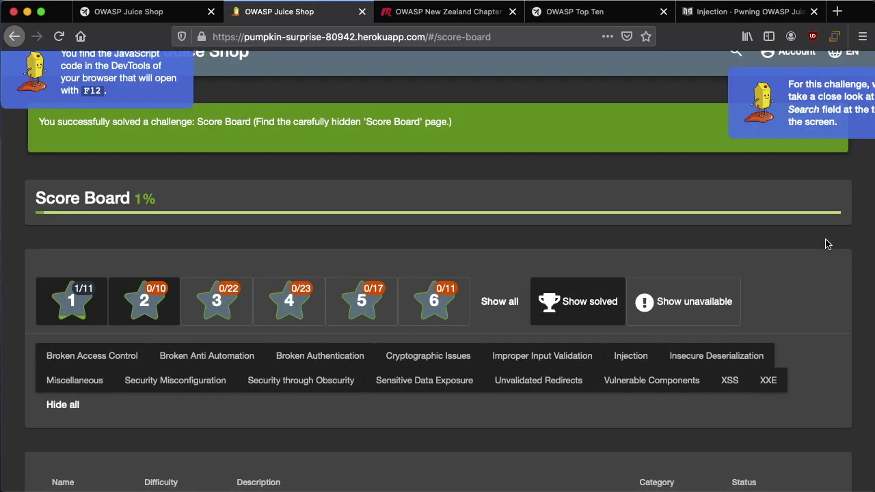
{"action": "scroll", "coordinate": [794, 226], "scroll_direction": "up", "scroll_amount": 2}
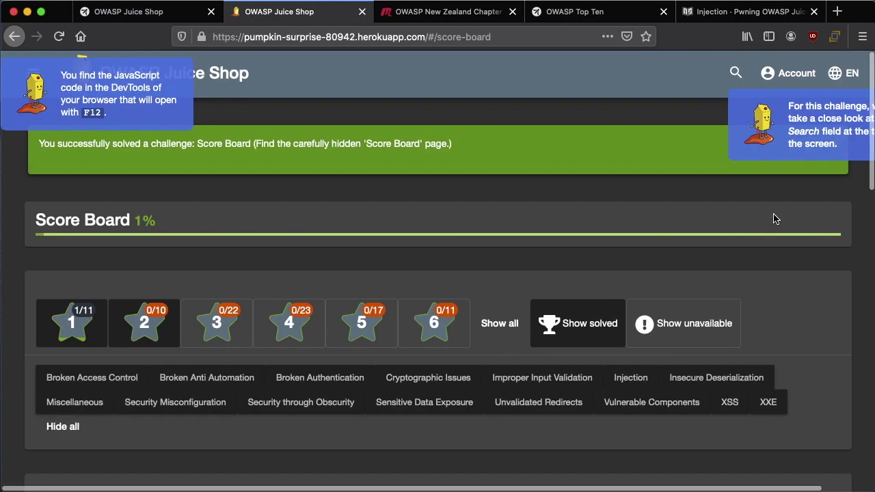
{"action": "scroll", "coordinate": [773, 216], "scroll_direction": "right", "scroll_amount": 2}
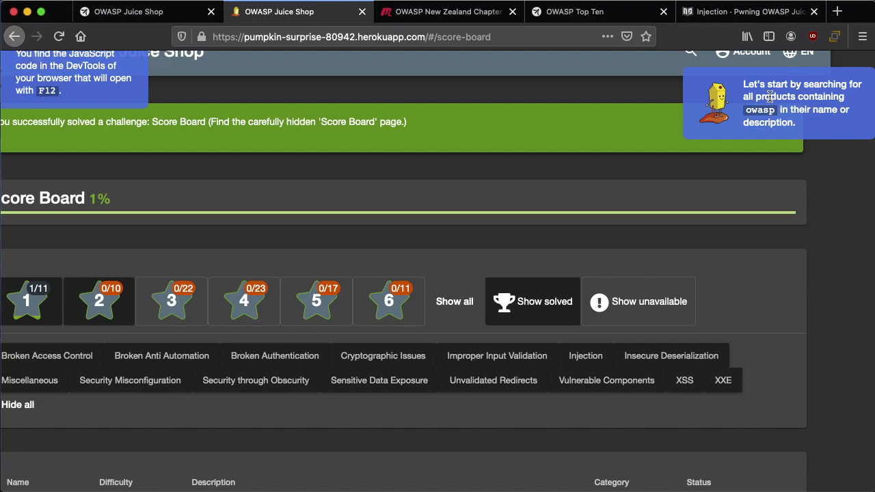
{"action": "left_click", "coordinate": [693, 56]}
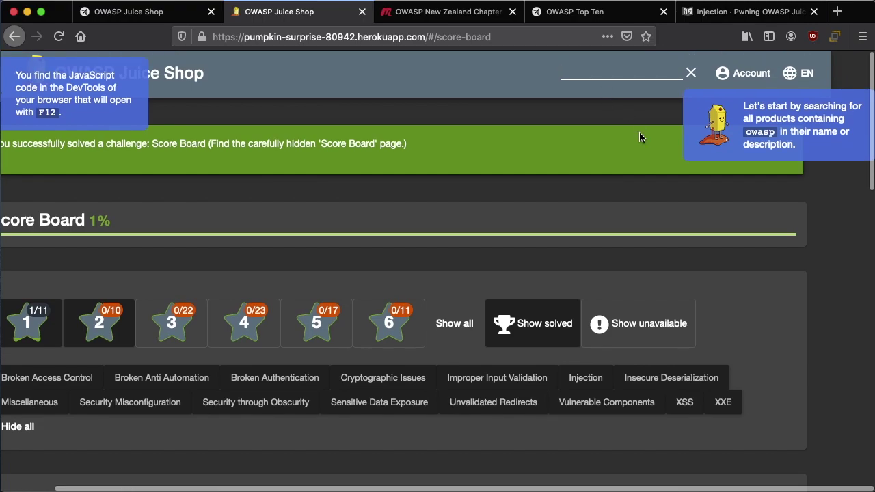
{"action": "type", "text": "owasp"}
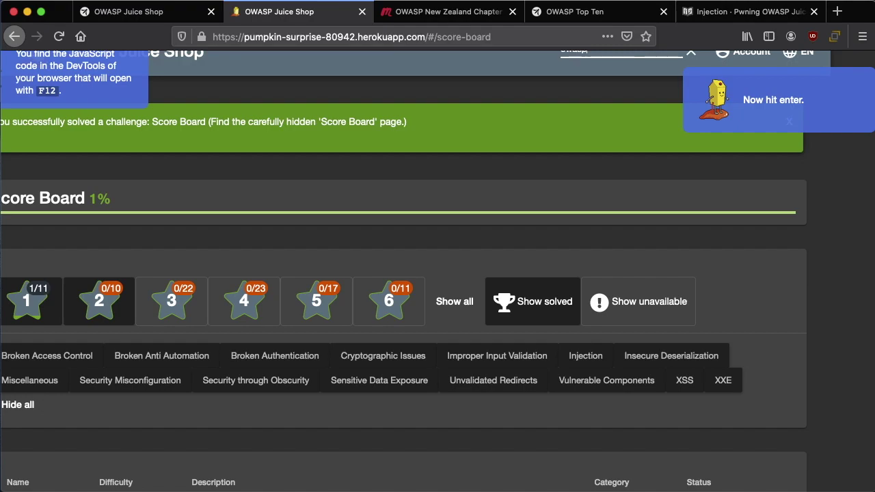
{"action": "key", "text": "Return"}
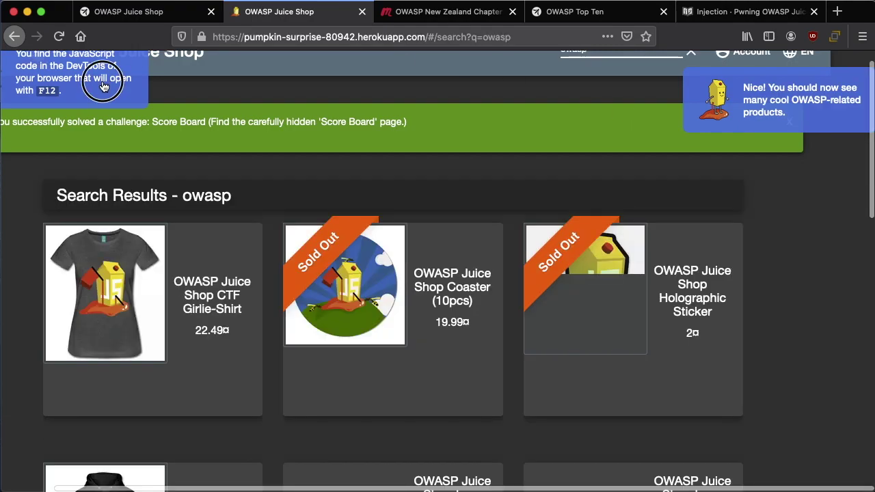
Advance the tutorial hints and place the cursor at the start of the owasp search term.
{"action": "left_click", "coordinate": [102, 85]}
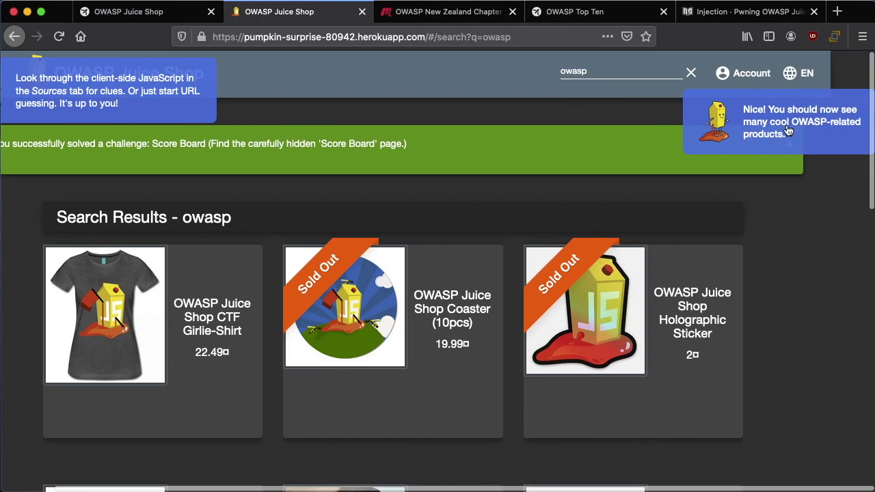
{"action": "left_click", "coordinate": [786, 128]}
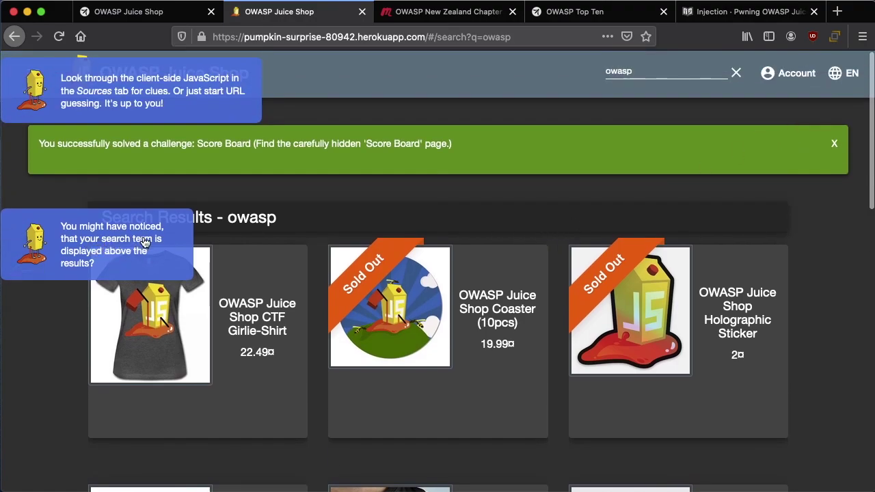
{"action": "left_click_drag", "start_coordinate": [221, 219], "coordinate": [334, 219]}
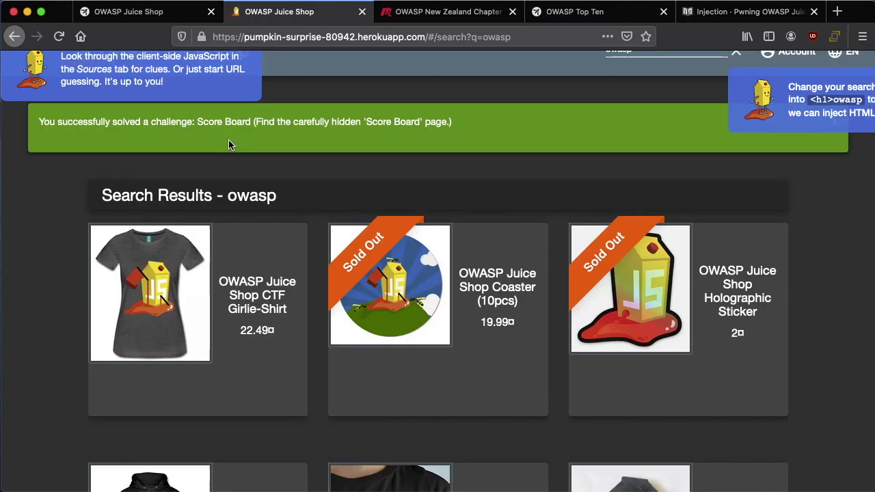
{"action": "scroll", "coordinate": [834, 141], "scroll_direction": "up", "scroll_amount": 1}
{"action": "scroll", "coordinate": [835, 140], "scroll_direction": "right", "scroll_amount": 2}
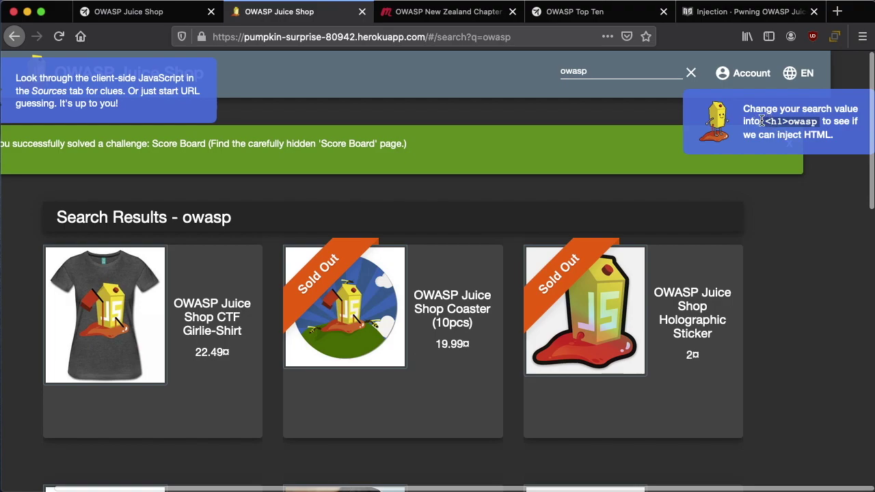
{"action": "left_click", "coordinate": [567, 78]}
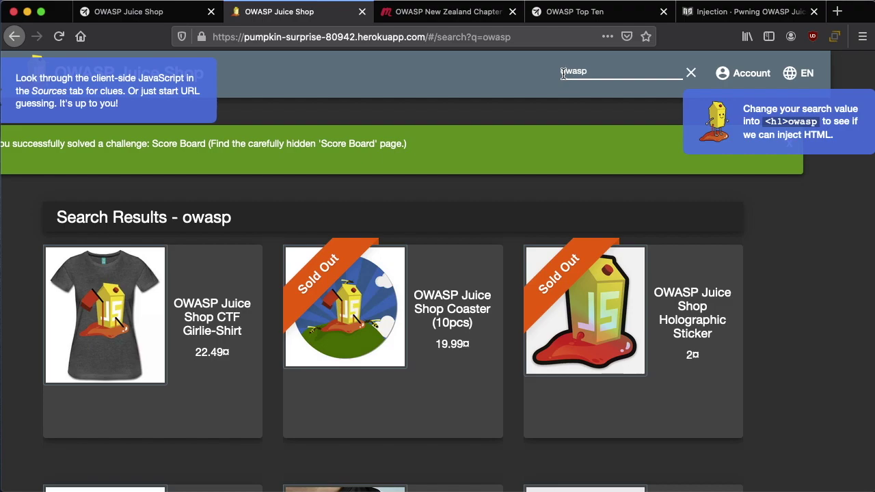
Search for '<h1>owasp' and inspect the injected h1 element in developer tools.
{"action": "type", "text": "<h1>"}
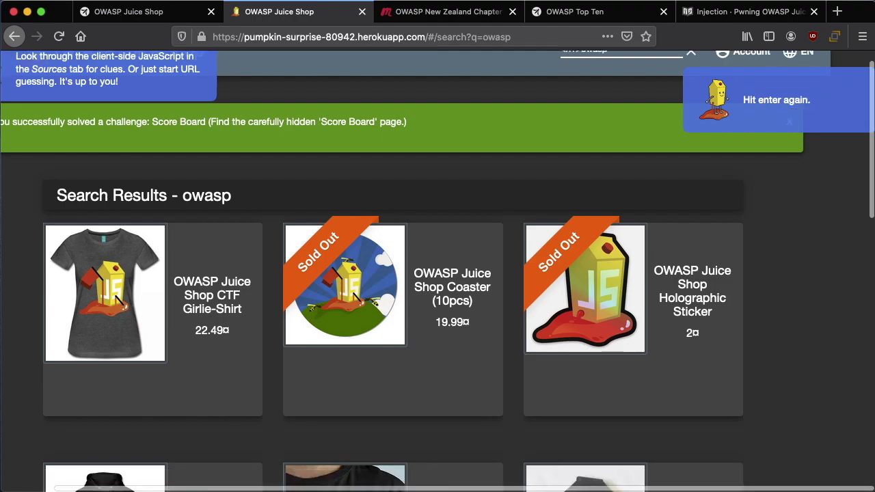
{"action": "key", "text": "Return"}
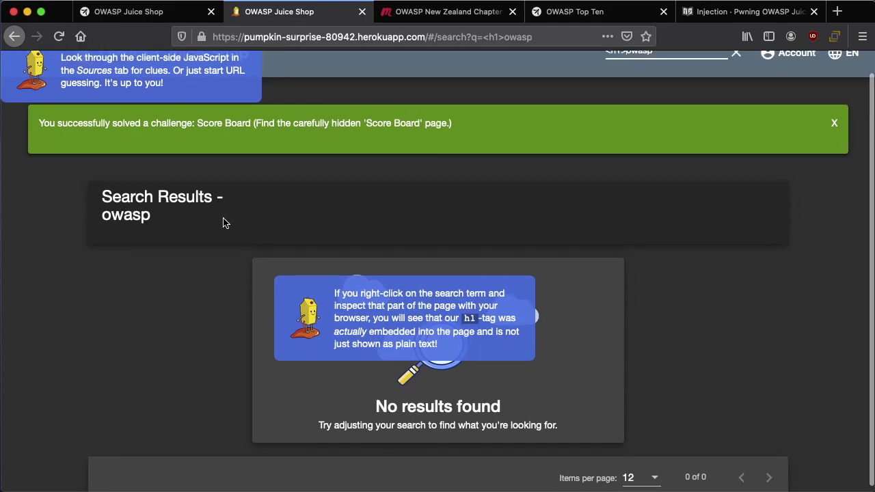
{"action": "right_click", "coordinate": [133, 213]}
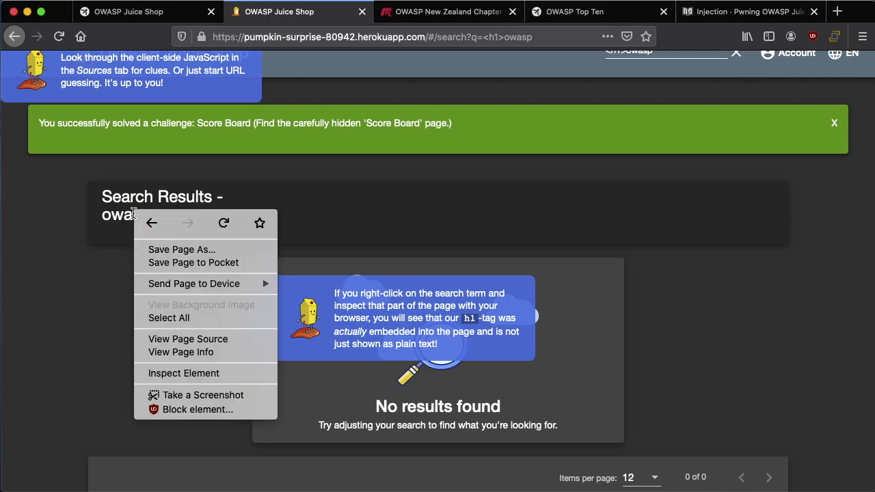
{"action": "left_click", "coordinate": [186, 373]}
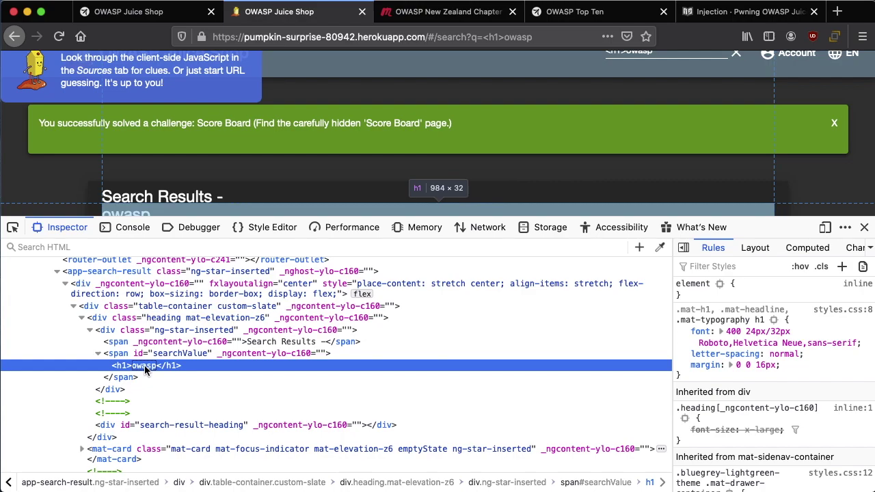
{"action": "double_click", "coordinate": [145, 366]}
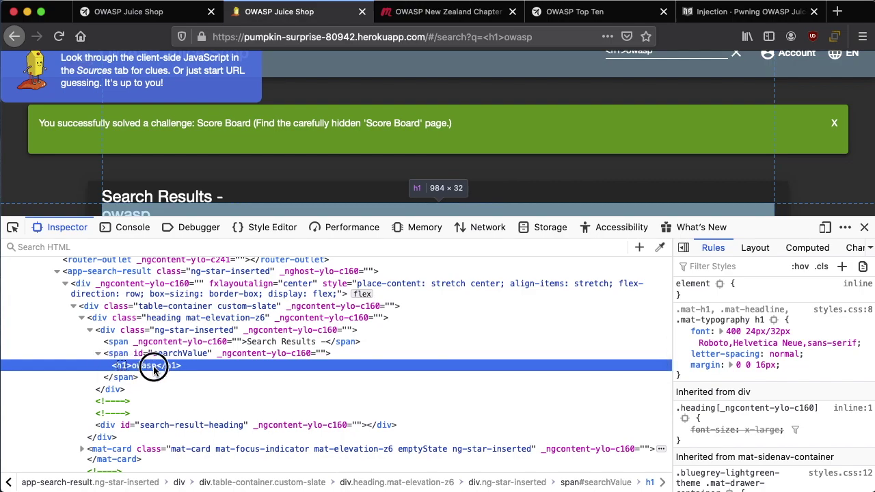
{"action": "key", "text": "Return"}
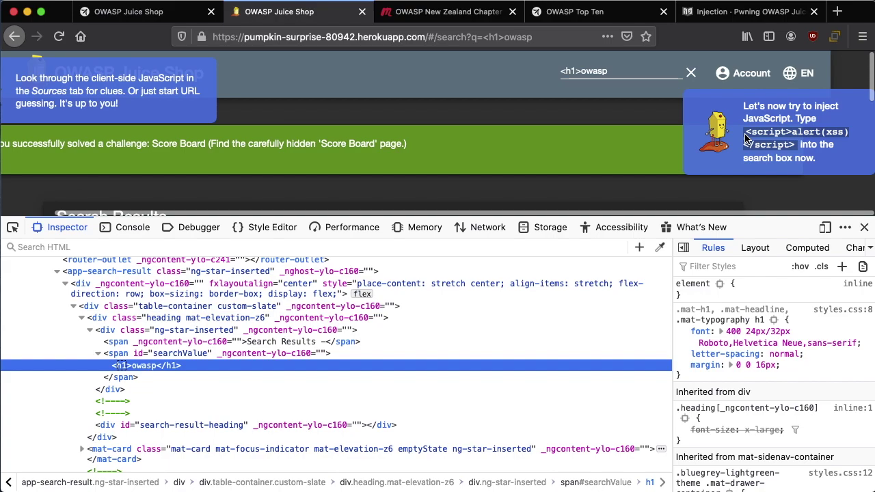
Replace the search query with the <script>alert(xss)</script> payload.
{"action": "left_click_drag", "start_coordinate": [746, 134], "coordinate": [793, 147]}
{"action": "key", "text": "super+c"}
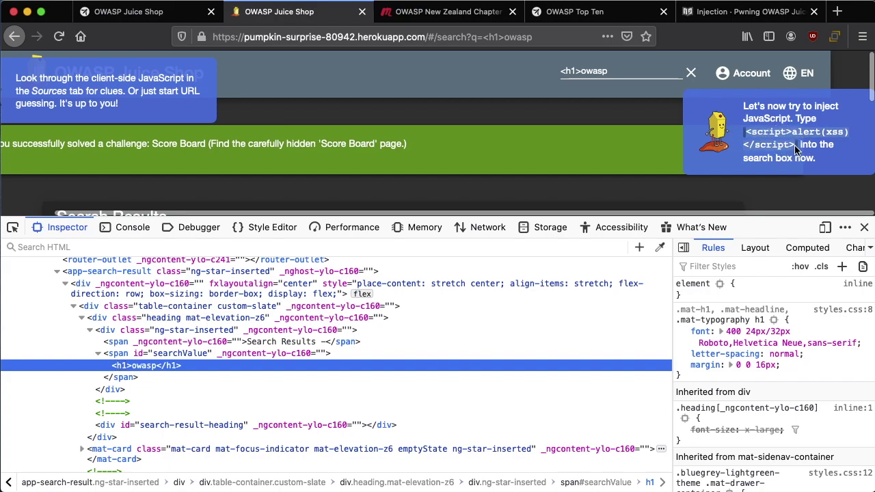
{"action": "left_click_drag", "start_coordinate": [617, 70], "coordinate": [521, 60]}
{"action": "key", "text": "super+v"}
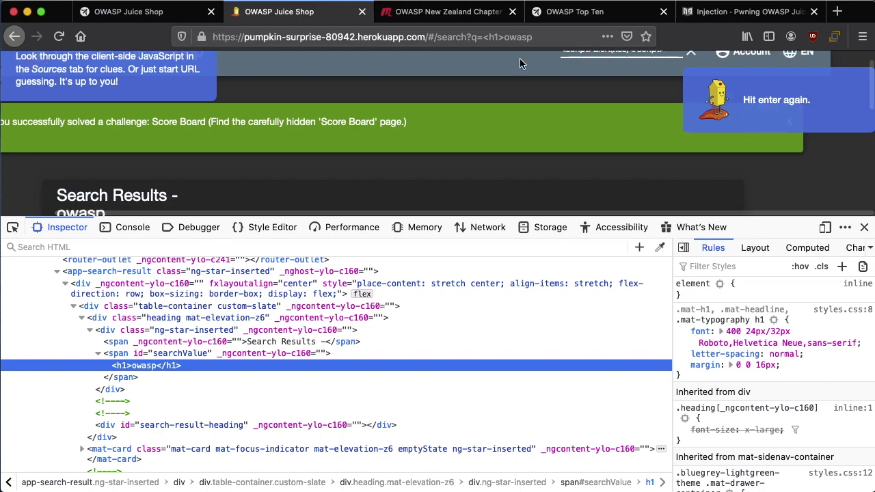
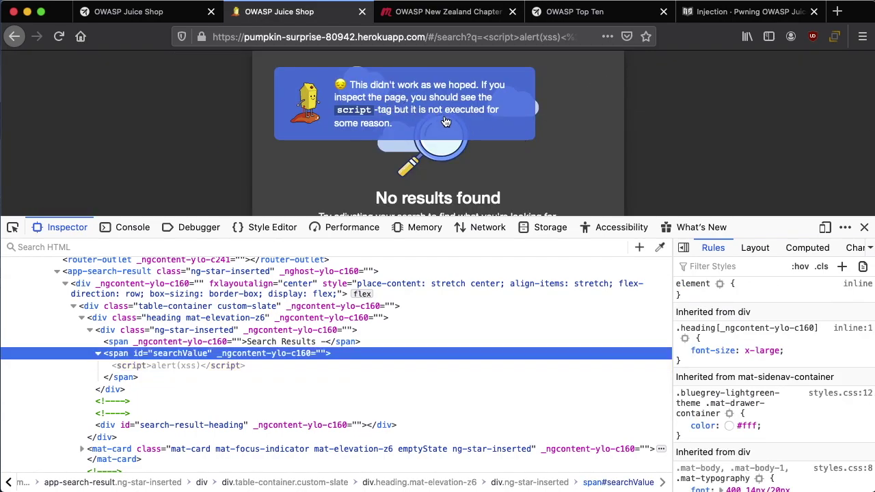
Inspect the unexecuted <script> node in span#searchValue, advance the hint, and select the iframe javascript:alert payload.
{"action": "left_click", "coordinate": [182, 366]}
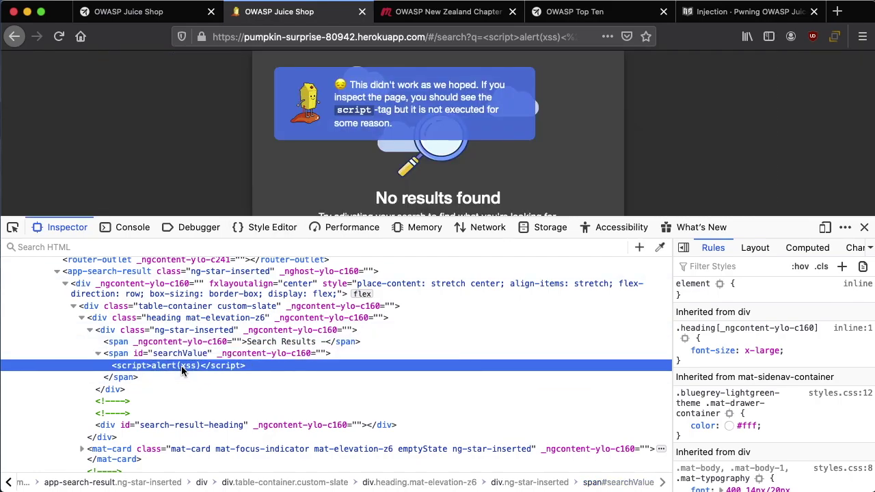
{"action": "left_click", "coordinate": [385, 115]}
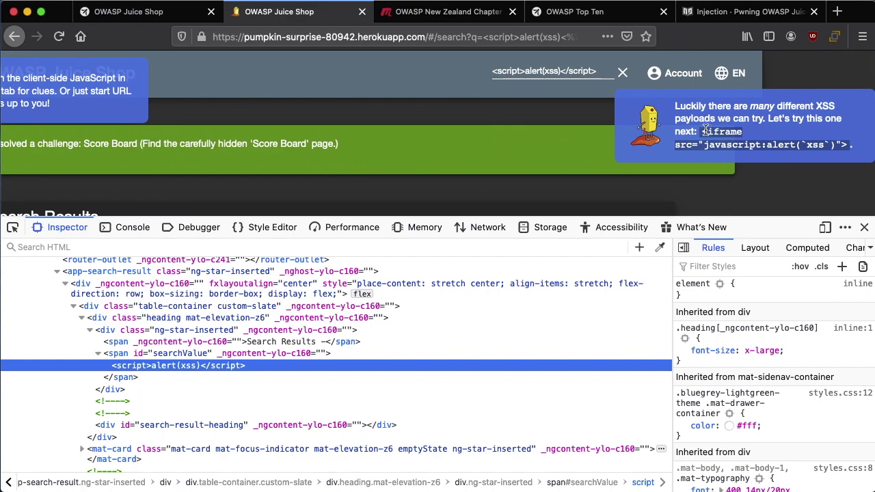
{"action": "left_click_drag", "start_coordinate": [703, 131], "coordinate": [845, 142]}
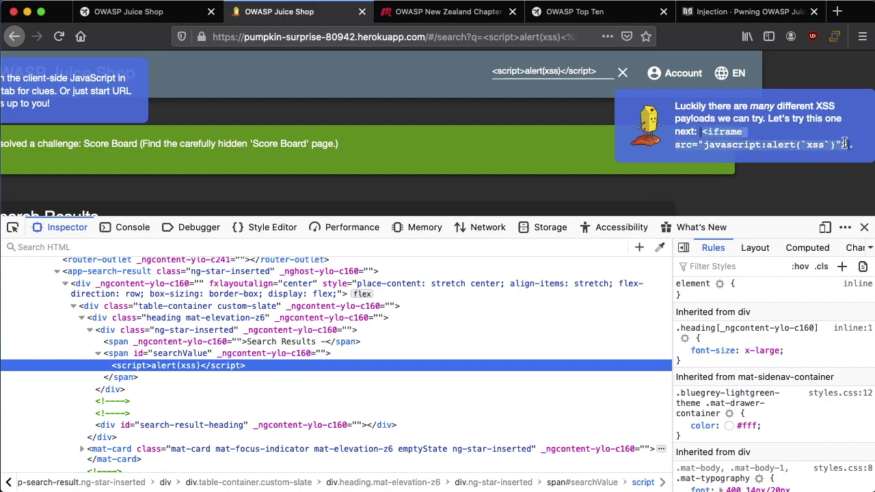
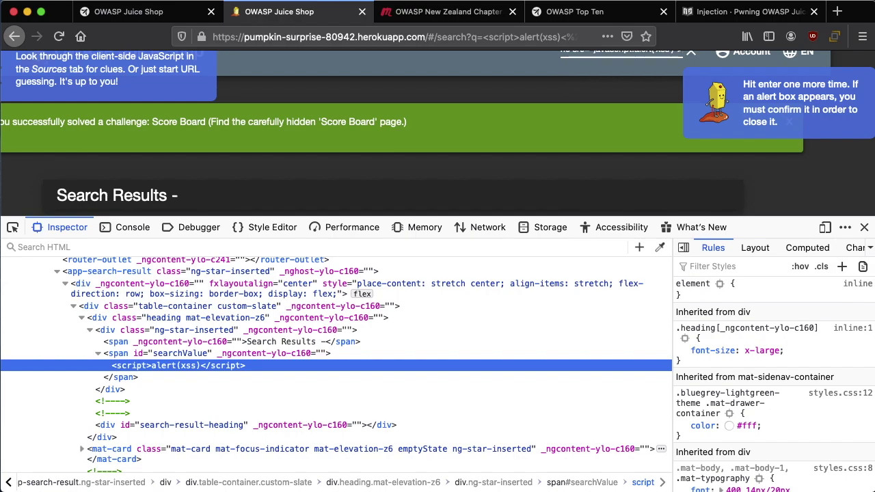
Submit the iframe javascript:alert search payload and dismiss the resulting xss alert.
{"action": "key", "text": "Return"}
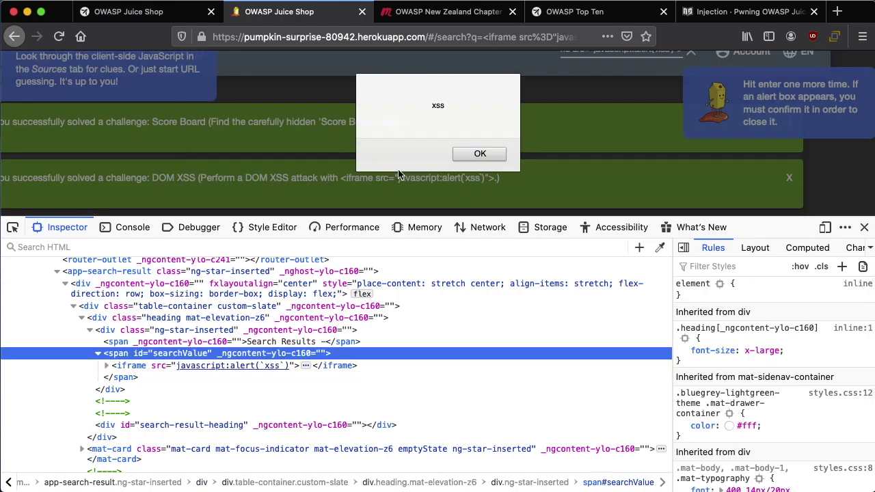
{"action": "left_click", "coordinate": [480, 156]}
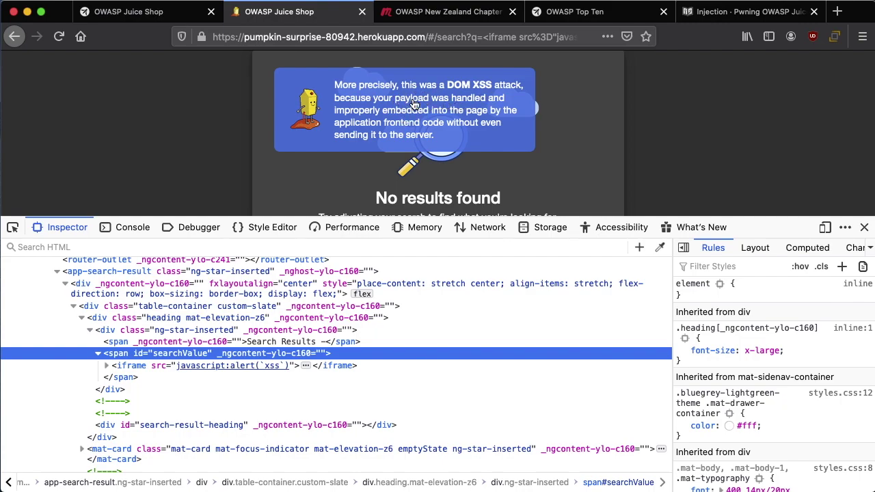
Dismiss the DOM XSS tutorial hint to reveal the empty injected iframe by Search Results.
{"action": "left_click", "coordinate": [398, 140]}
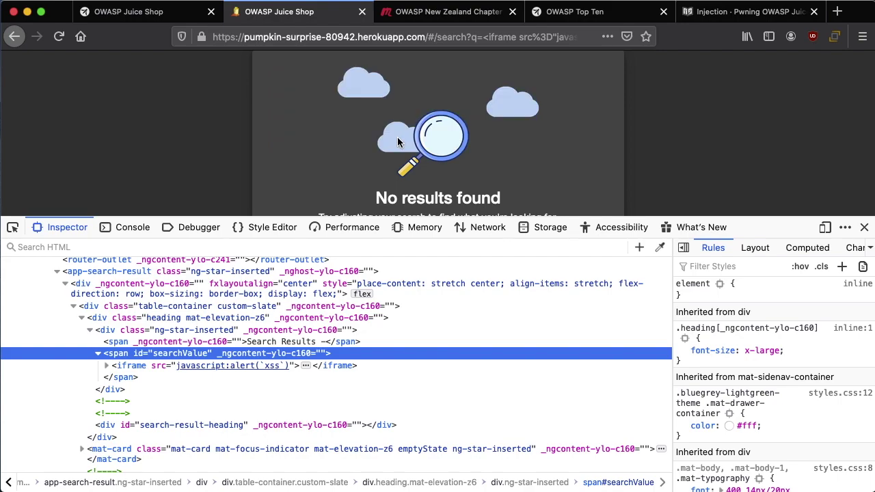
{"action": "scroll", "coordinate": [398, 141], "scroll_direction": "down", "scroll_amount": 2}
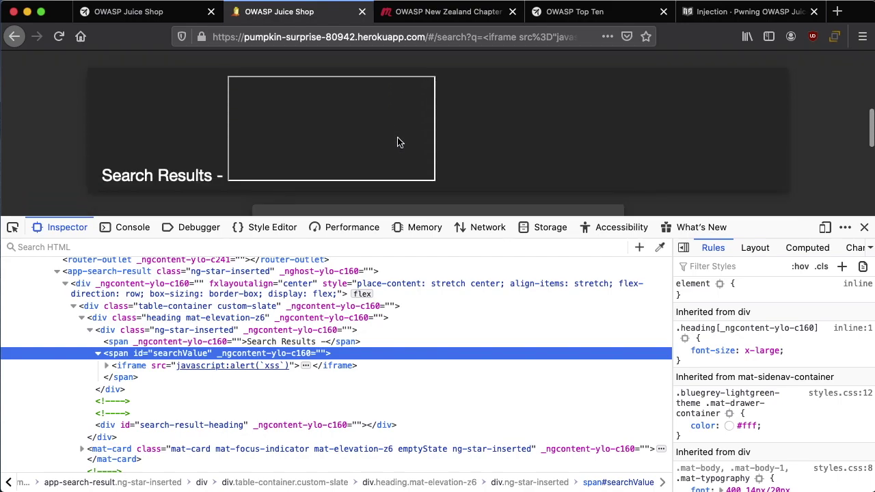
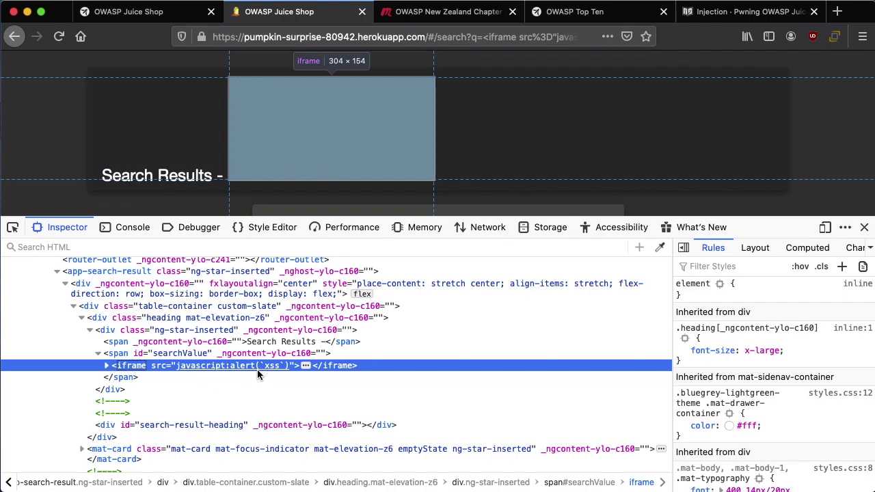
Expand the iframe node to view its empty #document, then collapse it and span#searchValue.
{"action": "left_click", "coordinate": [106, 366]}
{"action": "left_click", "coordinate": [115, 378]}
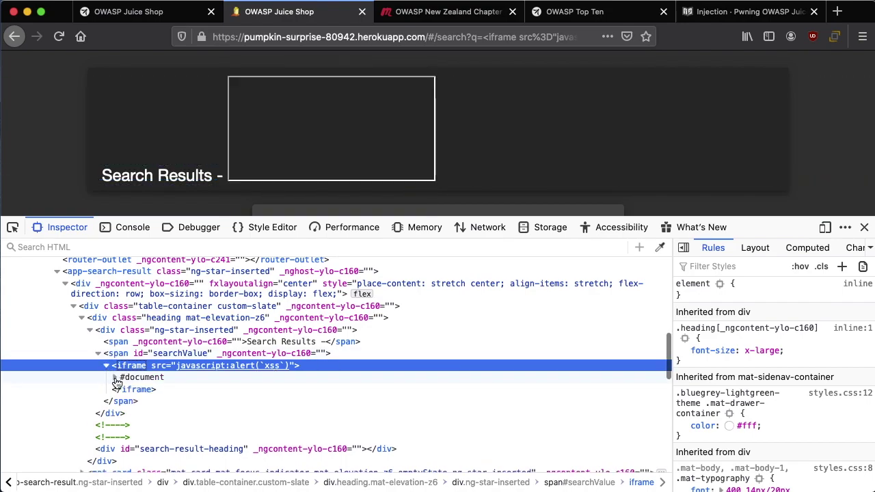
{"action": "left_click", "coordinate": [104, 365]}
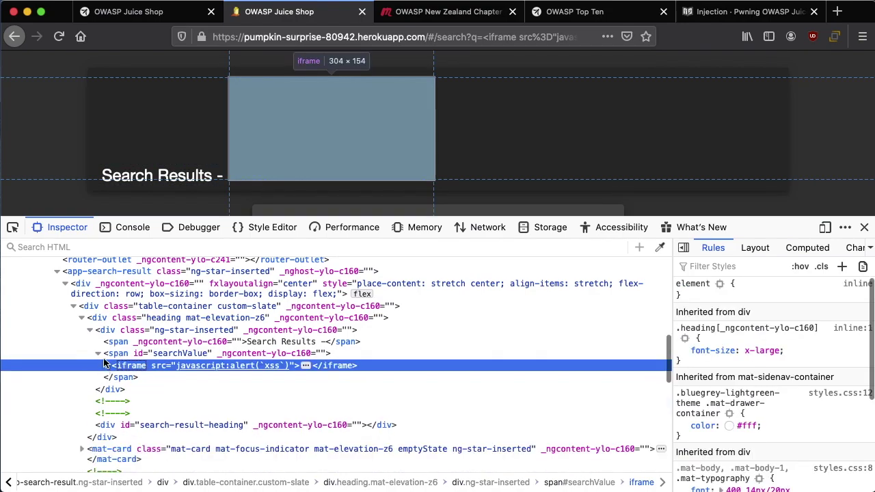
{"action": "left_click", "coordinate": [101, 355]}
{"action": "left_click", "coordinate": [99, 354]}
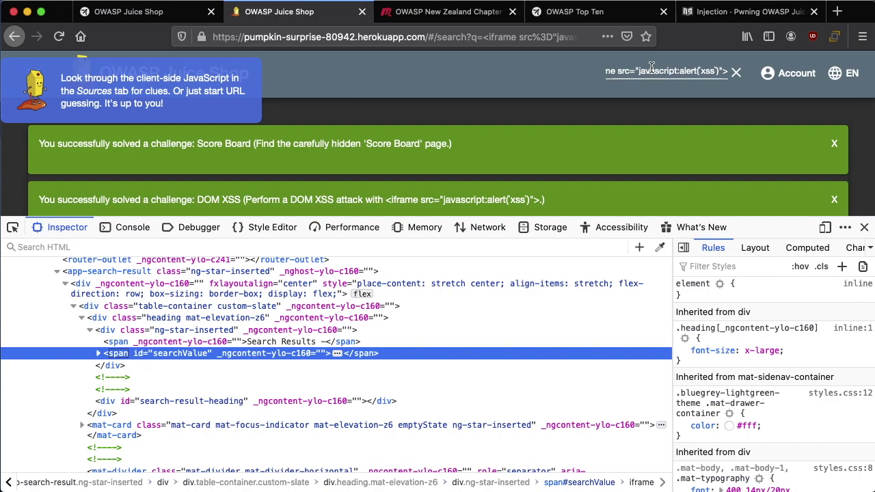
Select the word 'iframe' in the search box payload text.
{"action": "left_click_drag", "start_coordinate": [644, 69], "coordinate": [606, 72]}
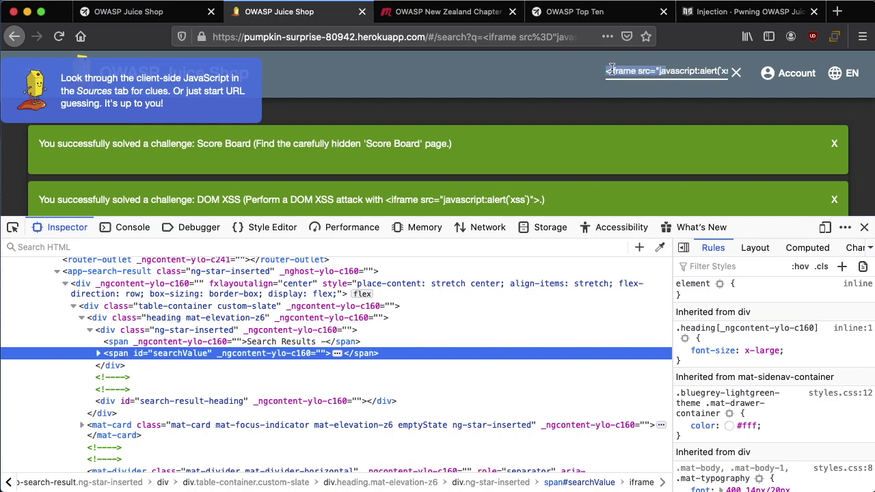
{"action": "left_click", "coordinate": [636, 71]}
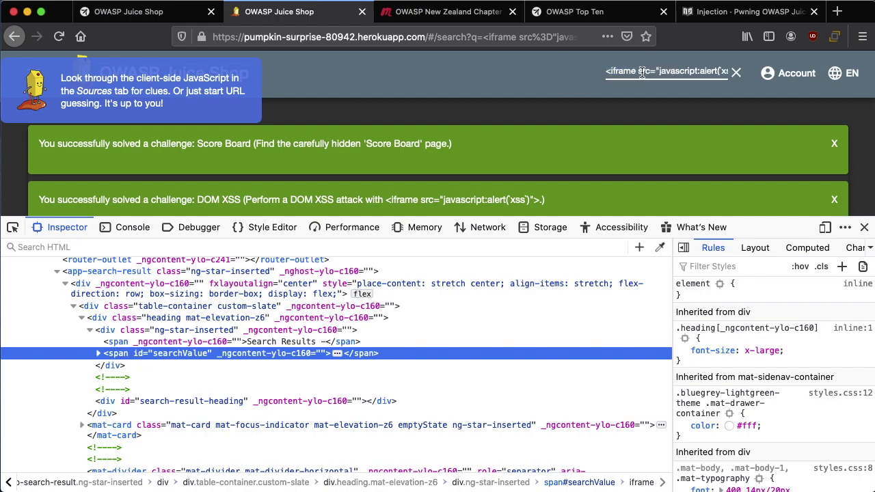
{"action": "key", "text": "alt+shift+Left"}
Close Developer Tools, dismiss the DOM XSS and Score Board solved banners, and collapse the search field.
{"action": "left_click", "coordinate": [865, 229]}
{"action": "left_click", "coordinate": [835, 200]}
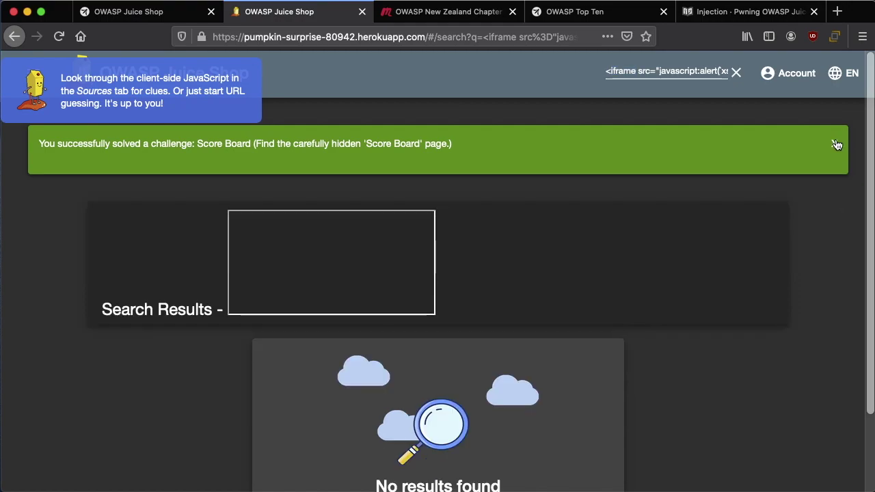
{"action": "left_click", "coordinate": [835, 144]}
{"action": "left_click", "coordinate": [737, 73]}
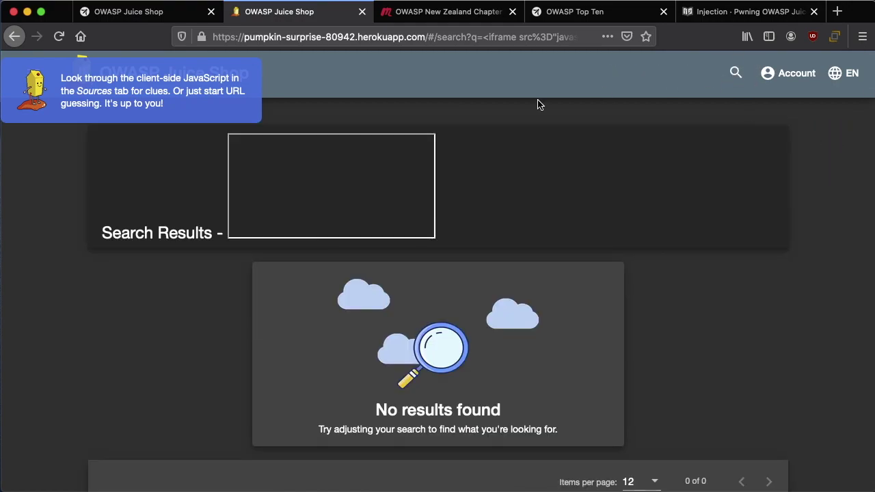
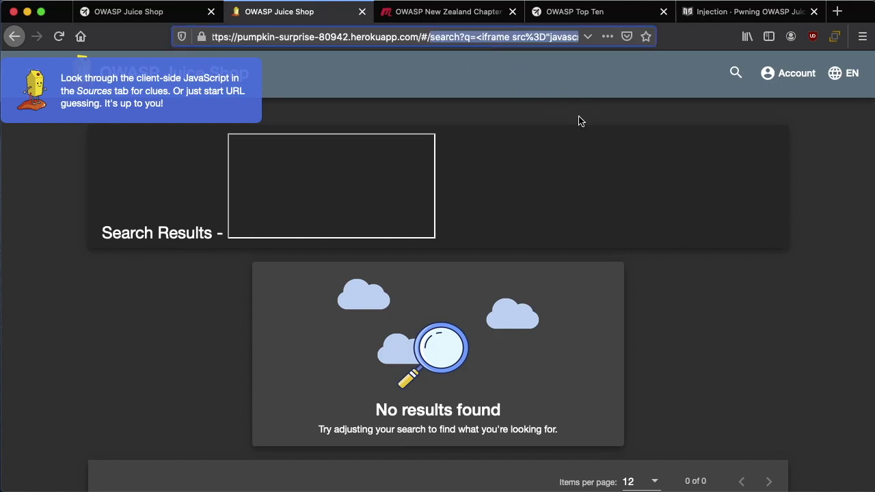
Replace the search query in the address with #/score-board to load the Score Board.
{"action": "key", "text": "BackSpace"}
{"action": "type", "text": "score-b"}
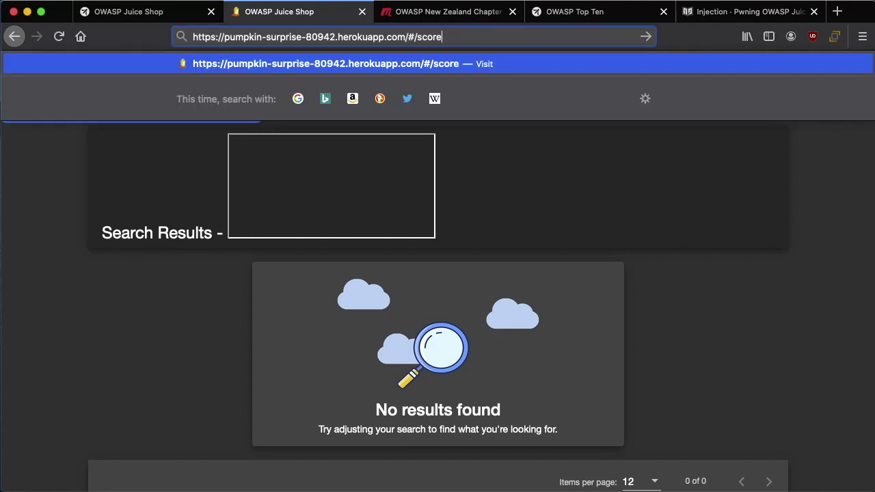
{"action": "type", "text": "oard"}
{"action": "key", "text": "Return"}
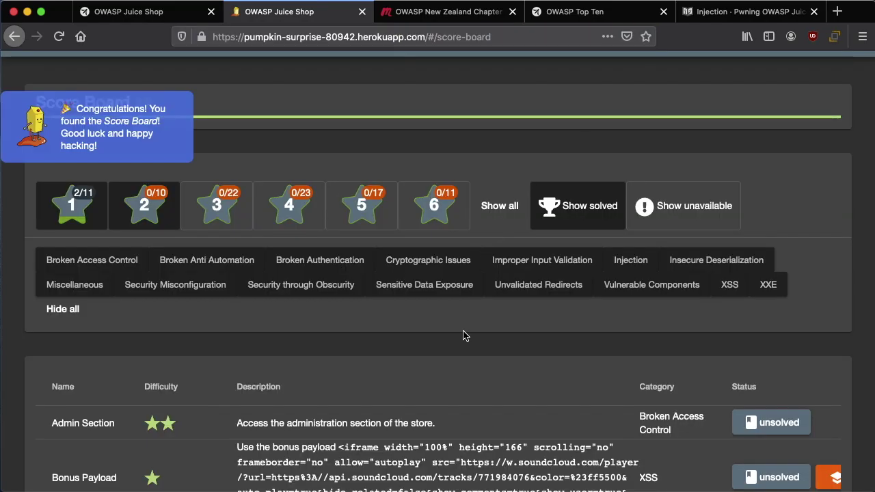
Dismiss the congratulations toast and scroll to the table showing DOM XSS solved.
{"action": "scroll", "coordinate": [463, 335], "scroll_direction": "down", "scroll_amount": 2}
{"action": "scroll", "coordinate": [463, 336], "scroll_direction": "down", "scroll_amount": 5}
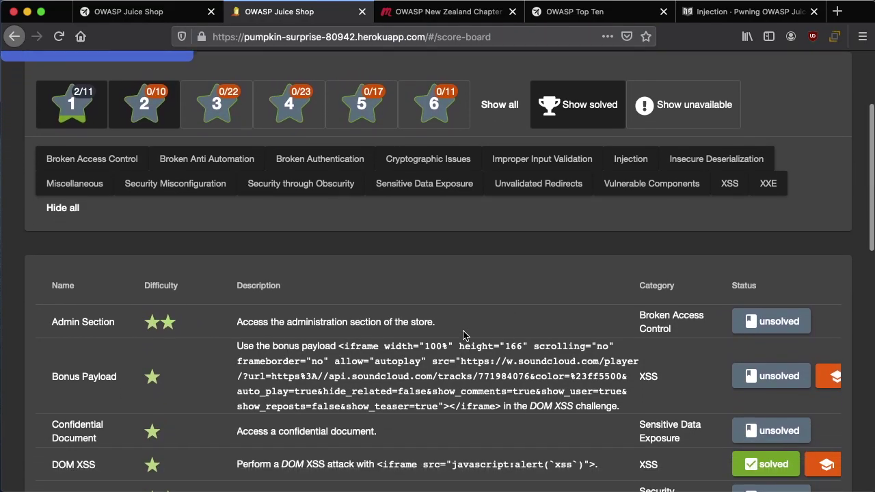
{"action": "scroll", "coordinate": [463, 336], "scroll_direction": "down", "scroll_amount": 20}
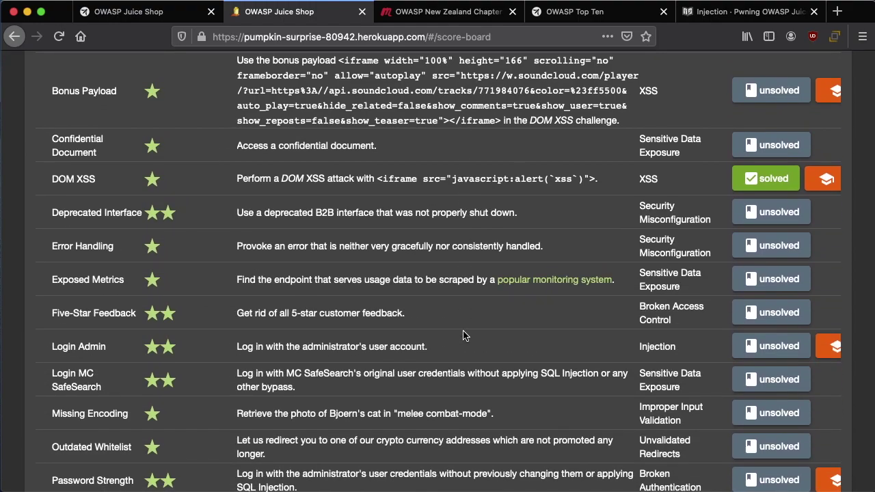
{"action": "scroll", "coordinate": [463, 336], "scroll_direction": "down", "scroll_amount": 20}
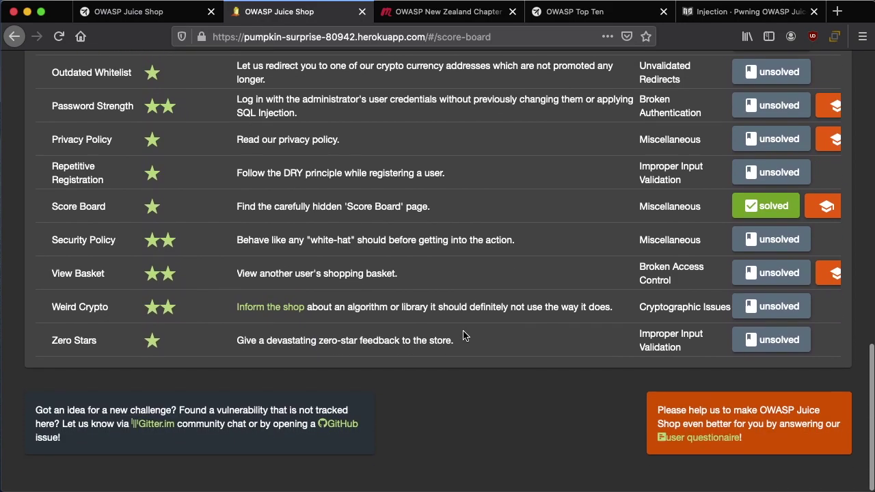
{"action": "scroll", "coordinate": [463, 336], "scroll_direction": "up", "scroll_amount": 20}
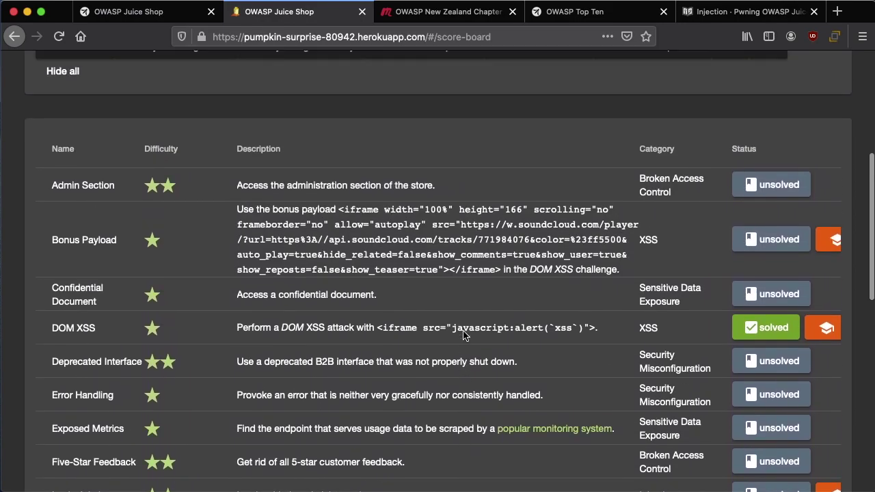
{"action": "scroll", "coordinate": [464, 331], "scroll_direction": "up", "scroll_amount": 19}
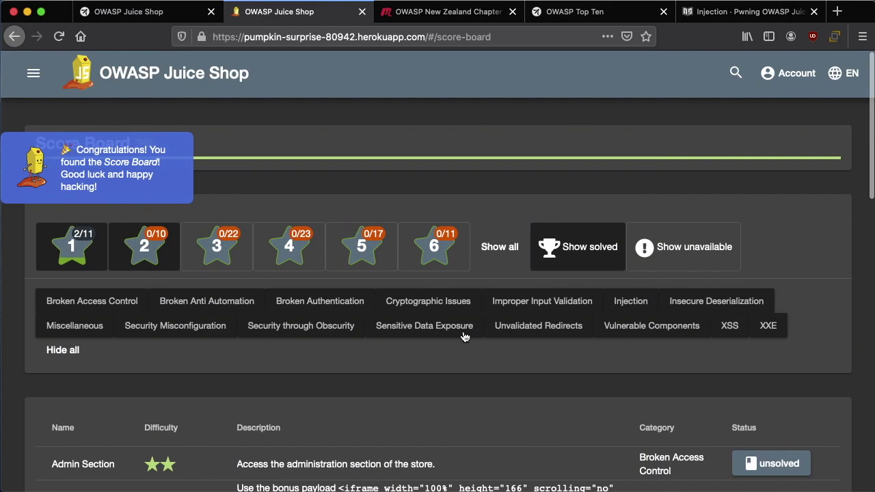
{"action": "left_click", "coordinate": [135, 165]}
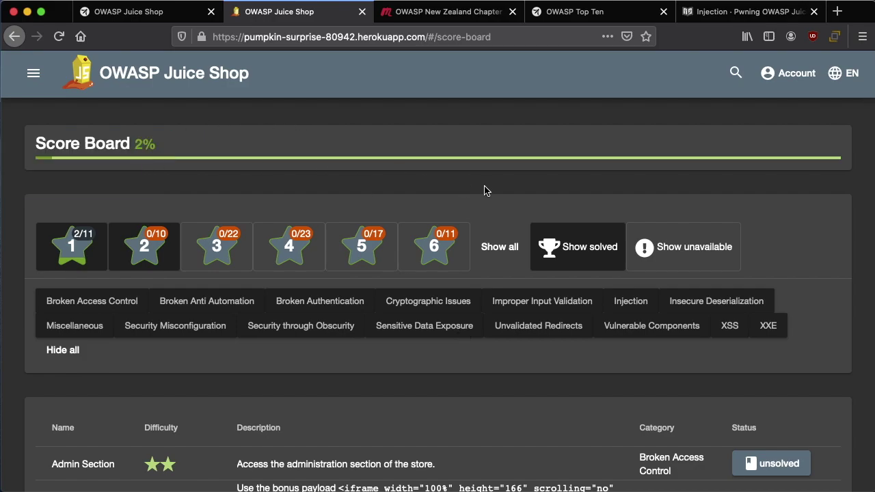
{"action": "scroll", "coordinate": [484, 190], "scroll_direction": "down", "scroll_amount": 20}
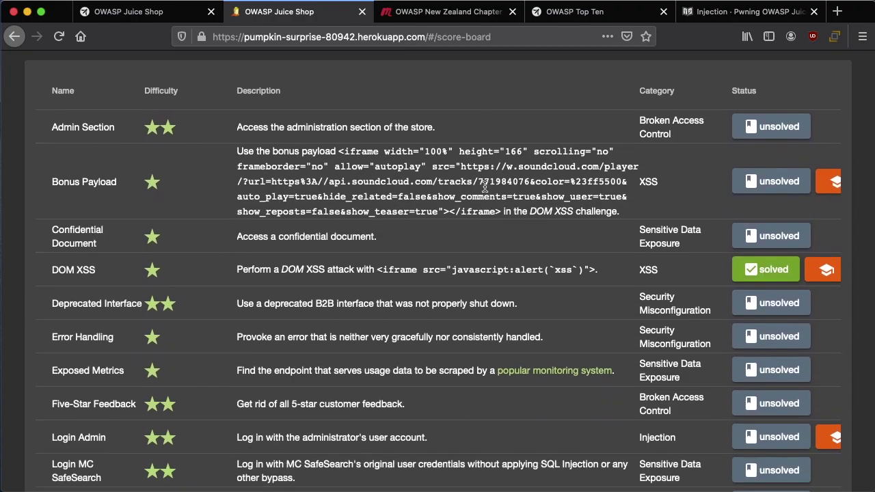
{"action": "scroll", "coordinate": [485, 186], "scroll_direction": "down", "scroll_amount": 2}
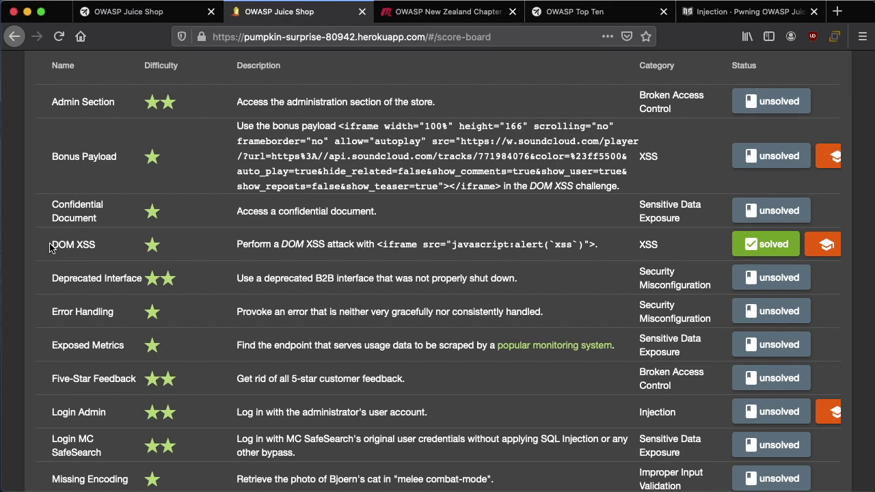
Highlight the DOM XSS challenge row, review the table, then switch to the book's Injection chapter.
{"action": "left_click_drag", "start_coordinate": [49, 248], "coordinate": [558, 250]}
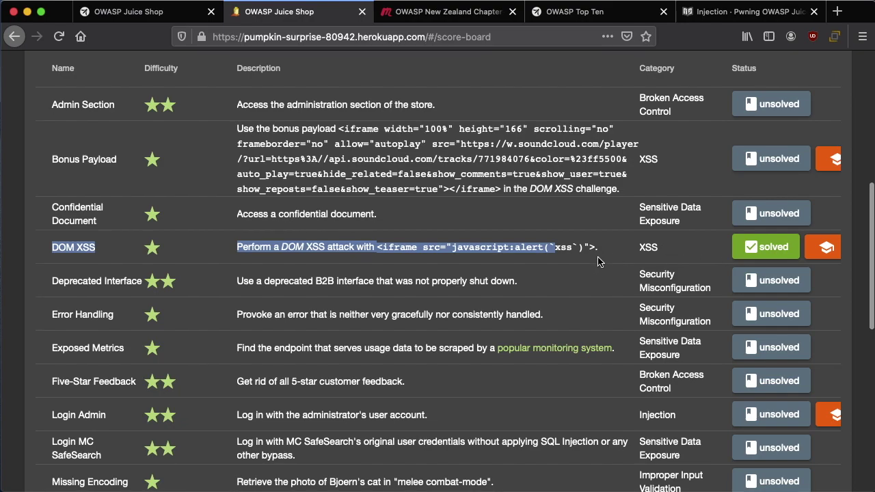
{"action": "scroll", "coordinate": [598, 262], "scroll_direction": "up", "scroll_amount": 3}
{"action": "scroll", "coordinate": [598, 261], "scroll_direction": "down", "scroll_amount": 15}
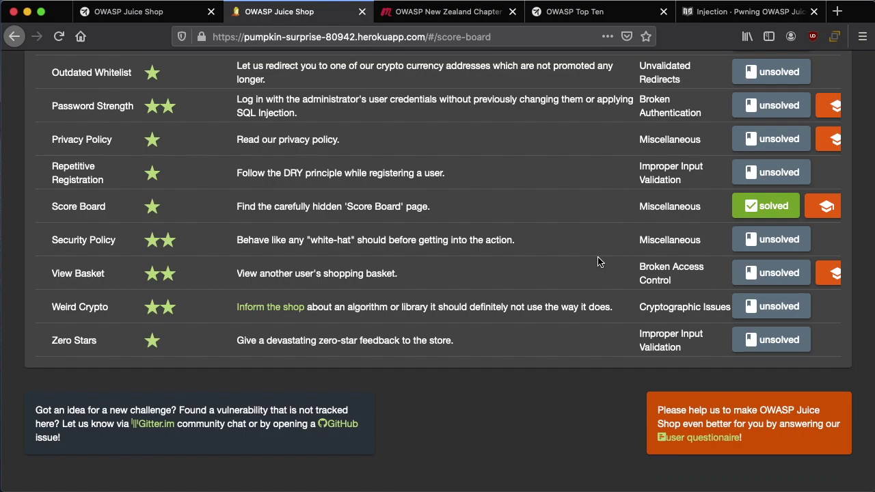
{"action": "scroll", "coordinate": [599, 261], "scroll_direction": "up", "scroll_amount": 8}
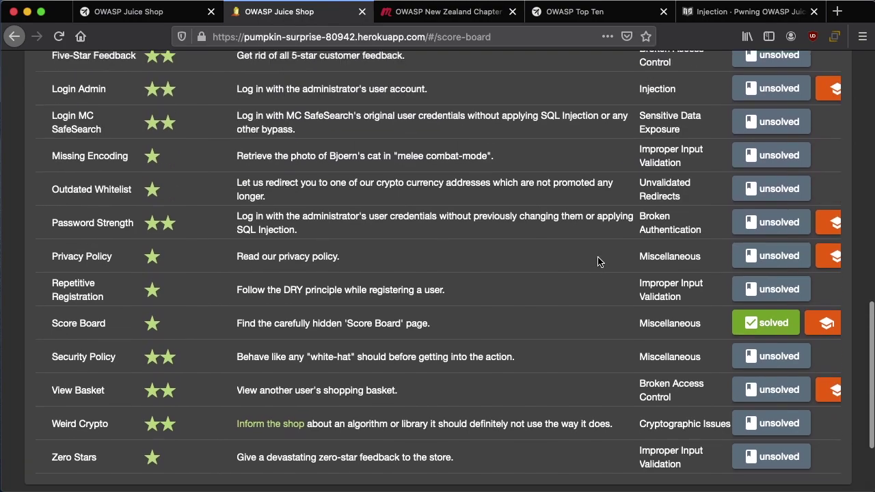
{"action": "scroll", "coordinate": [599, 261], "scroll_direction": "up", "scroll_amount": 3}
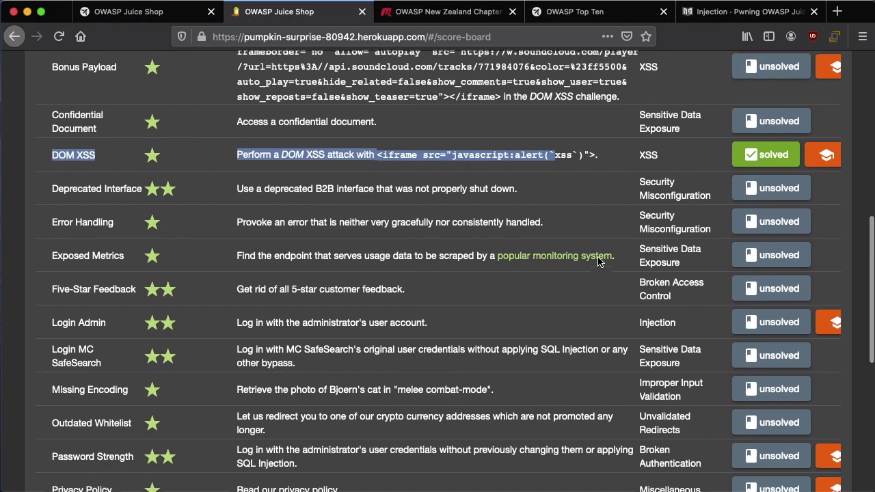
{"action": "scroll", "coordinate": [563, 174], "scroll_direction": "up", "scroll_amount": 5}
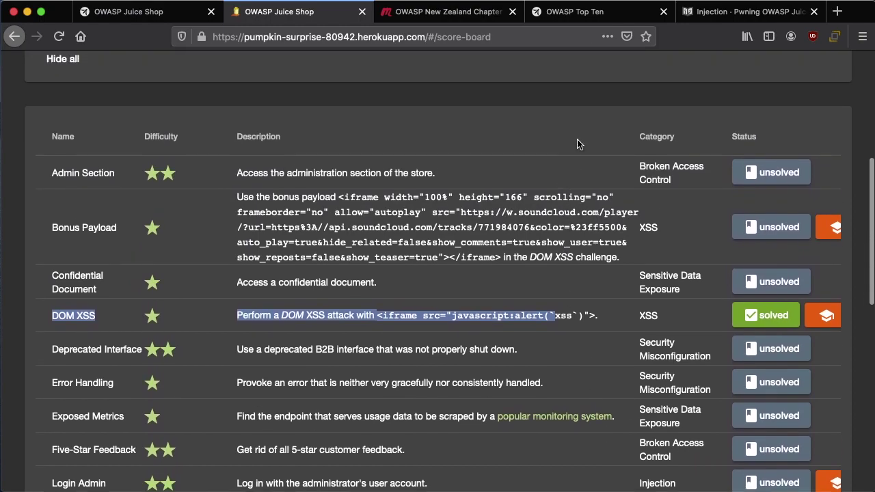
{"action": "left_click", "coordinate": [733, 19]}
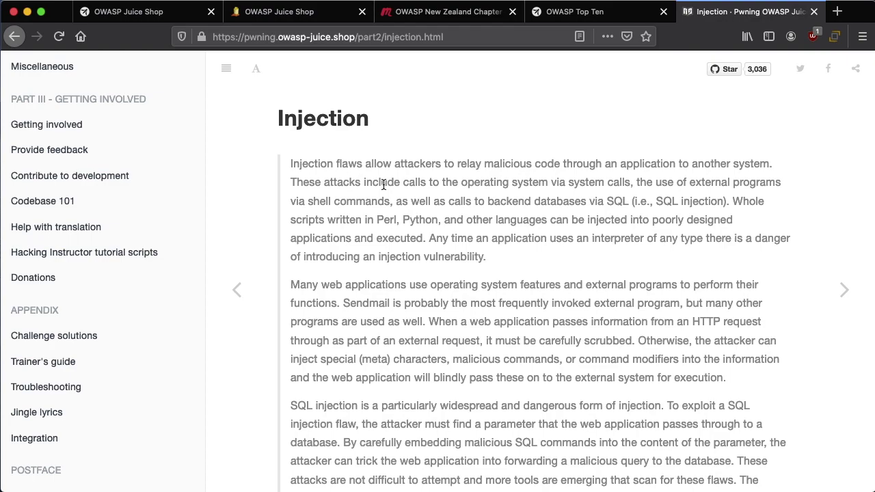
Visit the OWASP New Zealand Chapter tab, then return to the top of the 2% Score Board.
{"action": "left_click", "coordinate": [438, 20]}
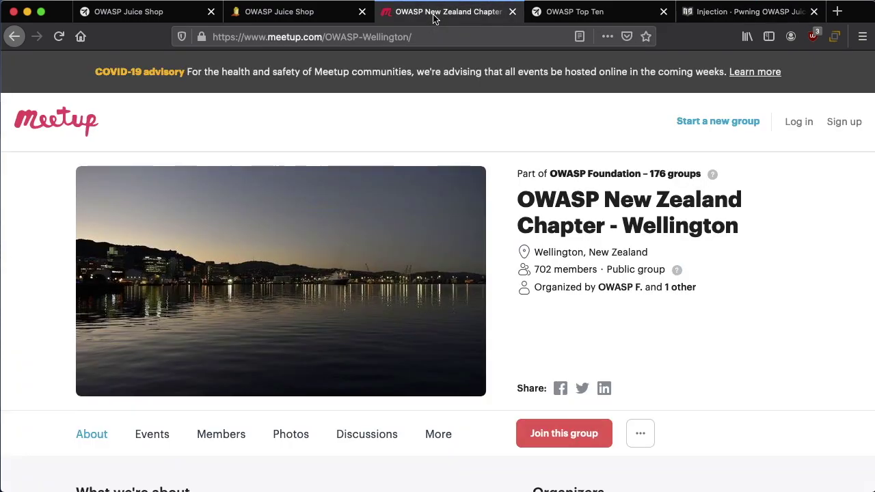
{"action": "left_click", "coordinate": [318, 23]}
{"action": "scroll", "coordinate": [222, 252], "scroll_direction": "up", "scroll_amount": 5}
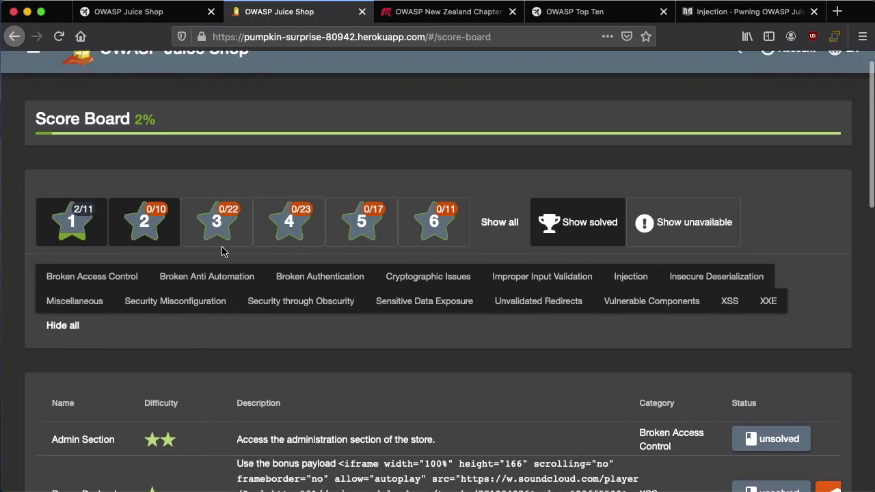
{"action": "scroll", "coordinate": [222, 251], "scroll_direction": "up", "scroll_amount": 1}
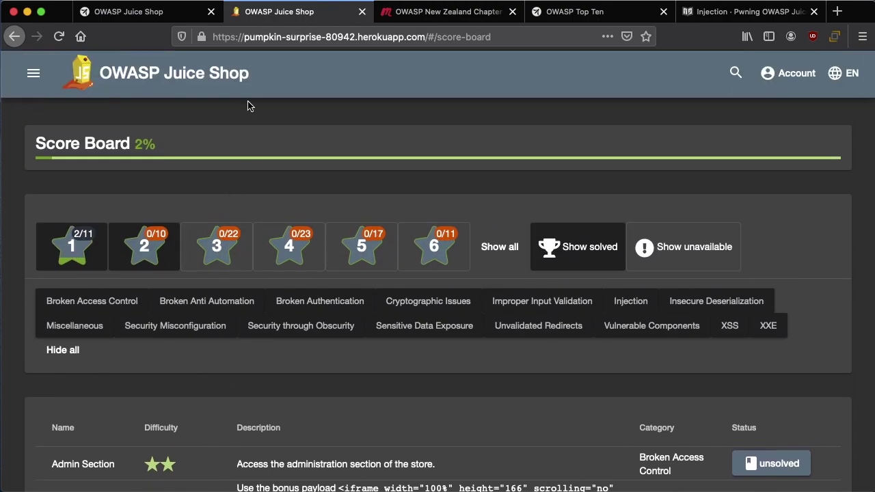